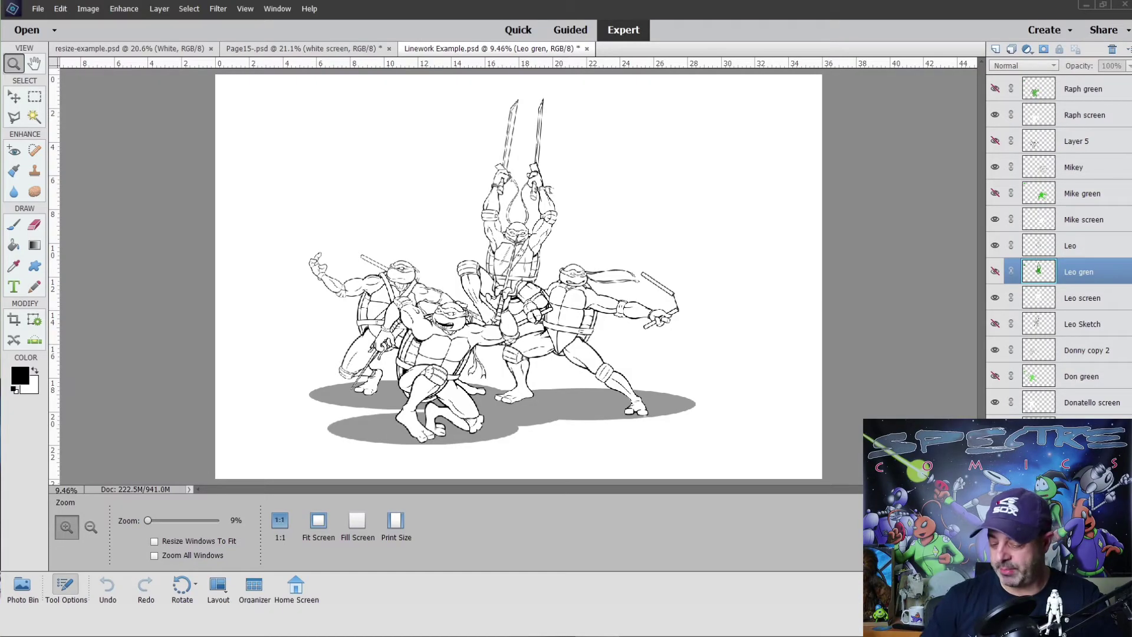
- Zoom in to 508% on the centre turtle's shell ink lines
drag(348, 182, 678, 385)
drag(572, 312, 577, 237)
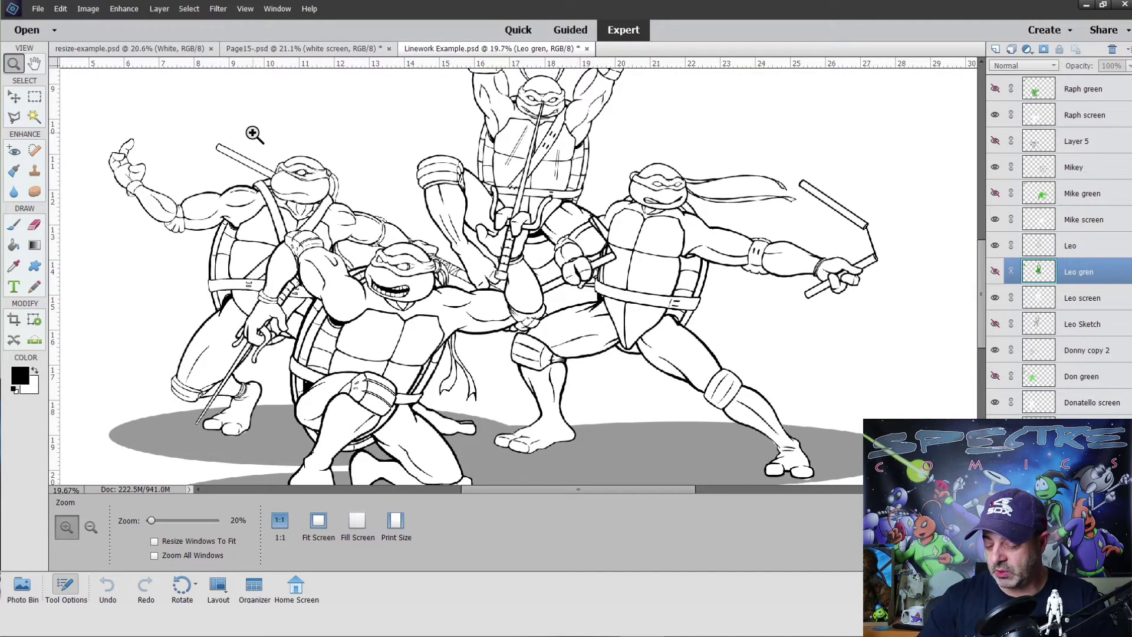
drag(434, 153, 663, 245)
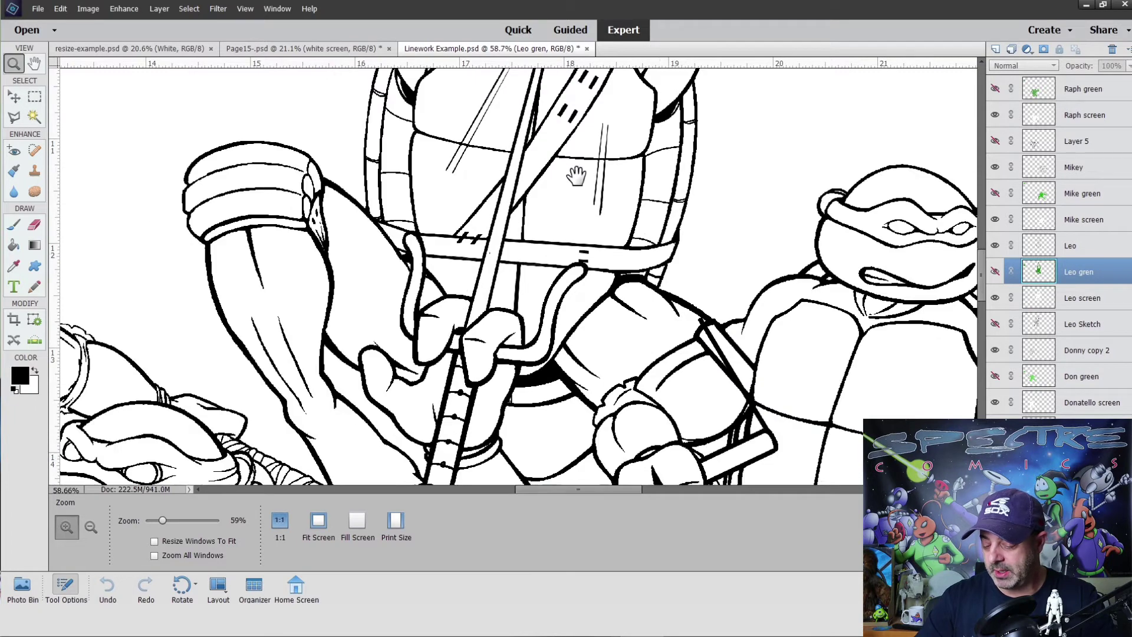
drag(386, 263, 725, 289)
click(642, 172)
drag(435, 228, 536, 283)
- Fit the drawing to the window and show the document size: 10800 × 7200 px at 300 ppi
drag(639, 240, 578, 255)
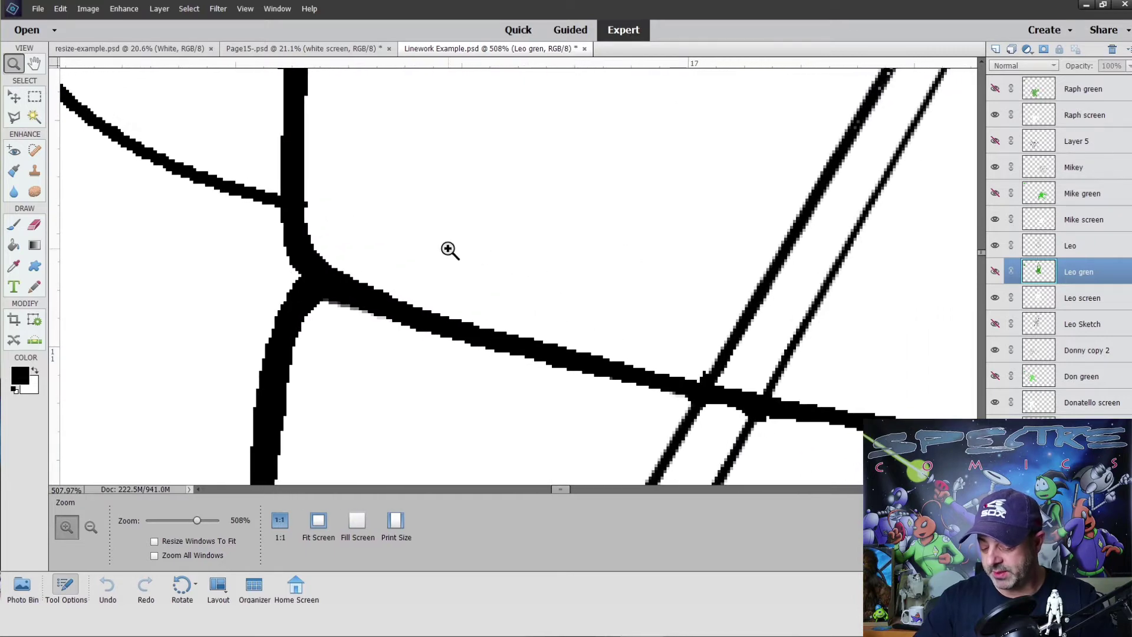
key(ctrl+0)
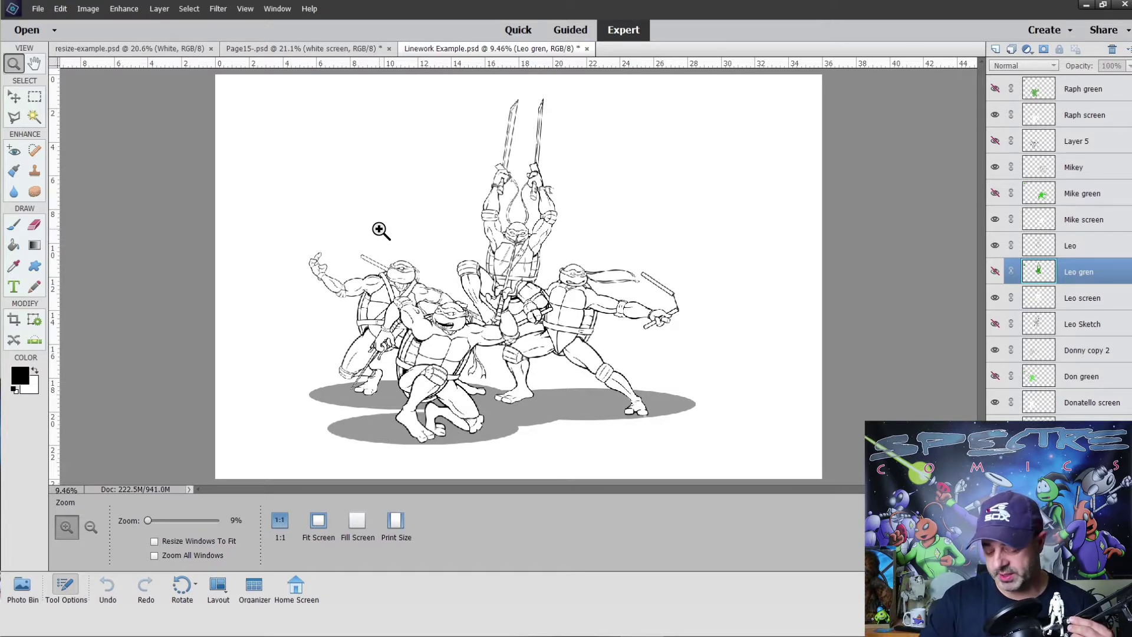
click(168, 490)
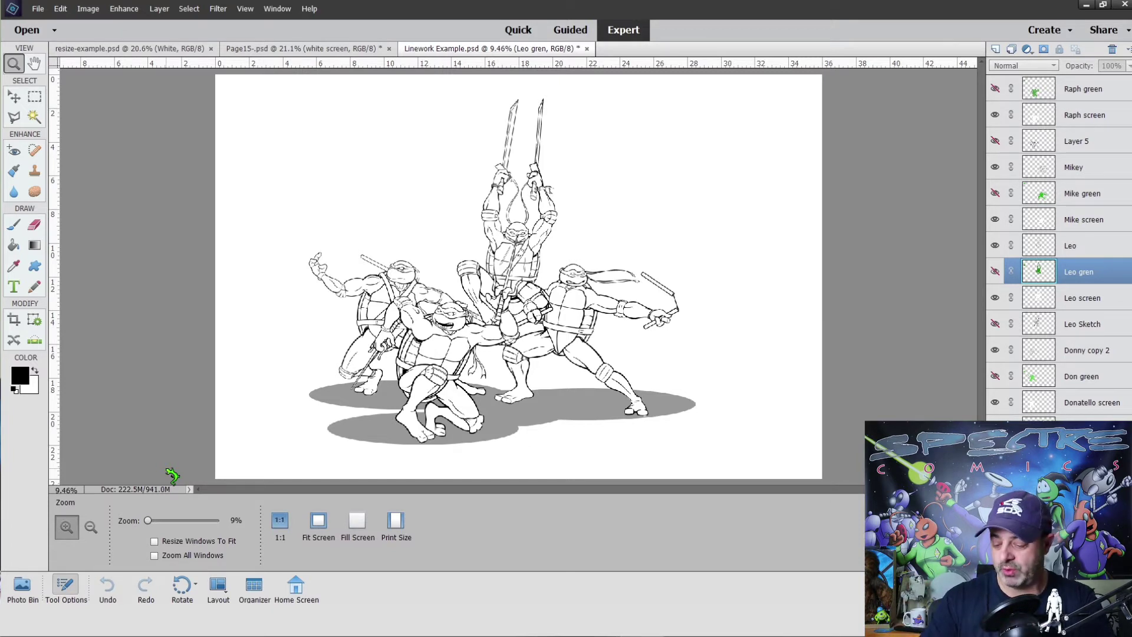
- Zoom to 30% on the central turtles and pan to frame them
drag(445, 213, 714, 333)
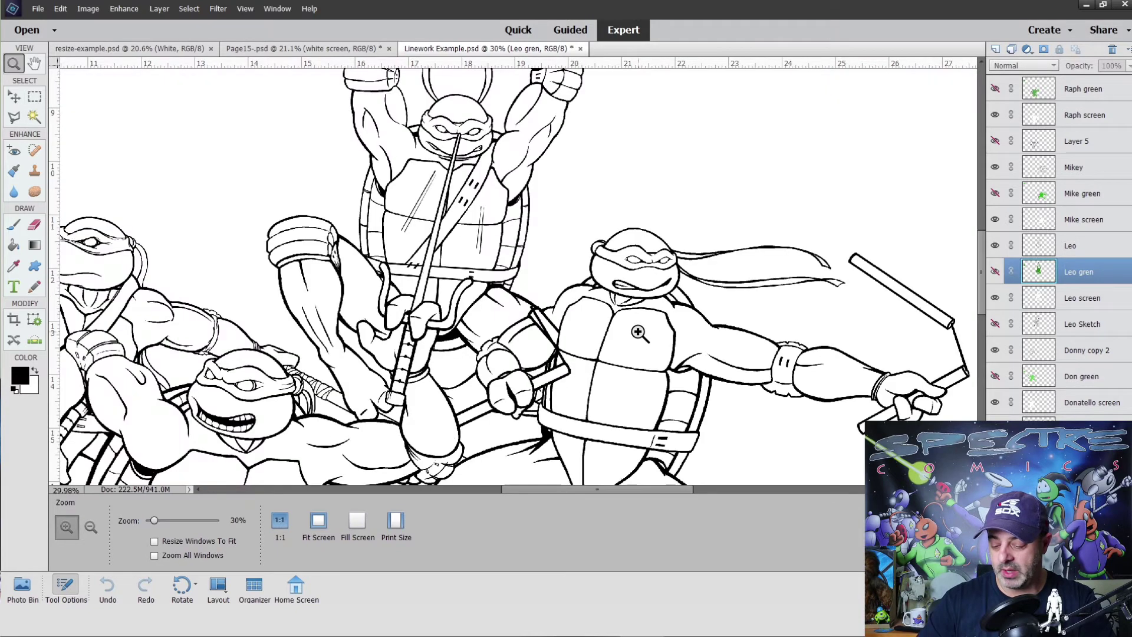
drag(561, 253, 596, 168)
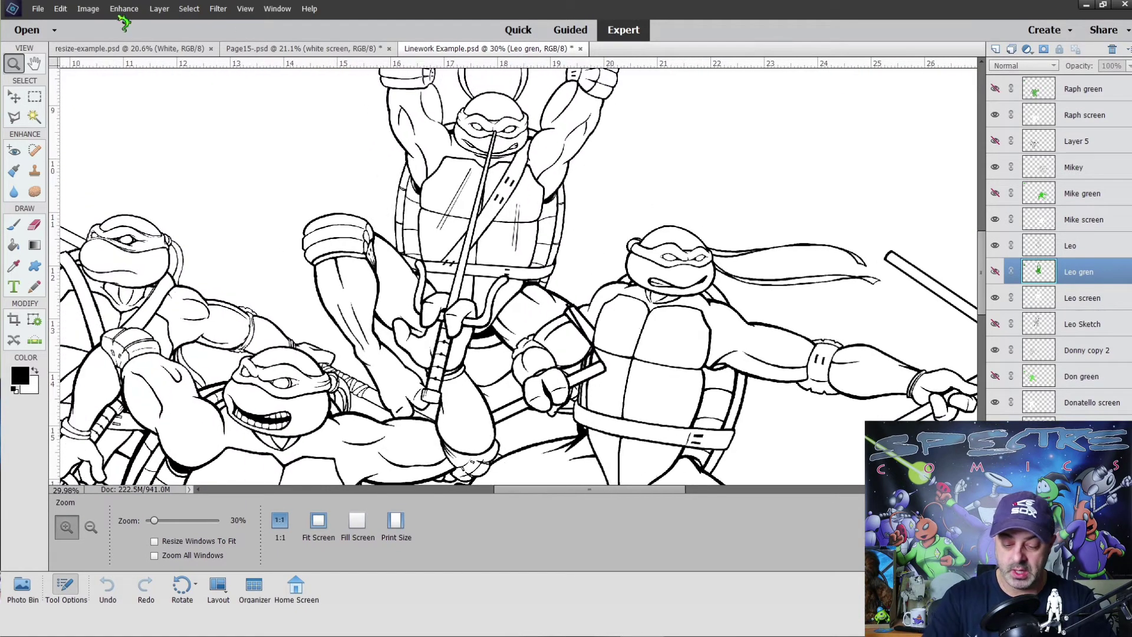
click(37, 9)
- Create a new 8.5 × 11 in, 300 ppi RGB transparent document and make white the foreground colour
mouse_move(76, 30)
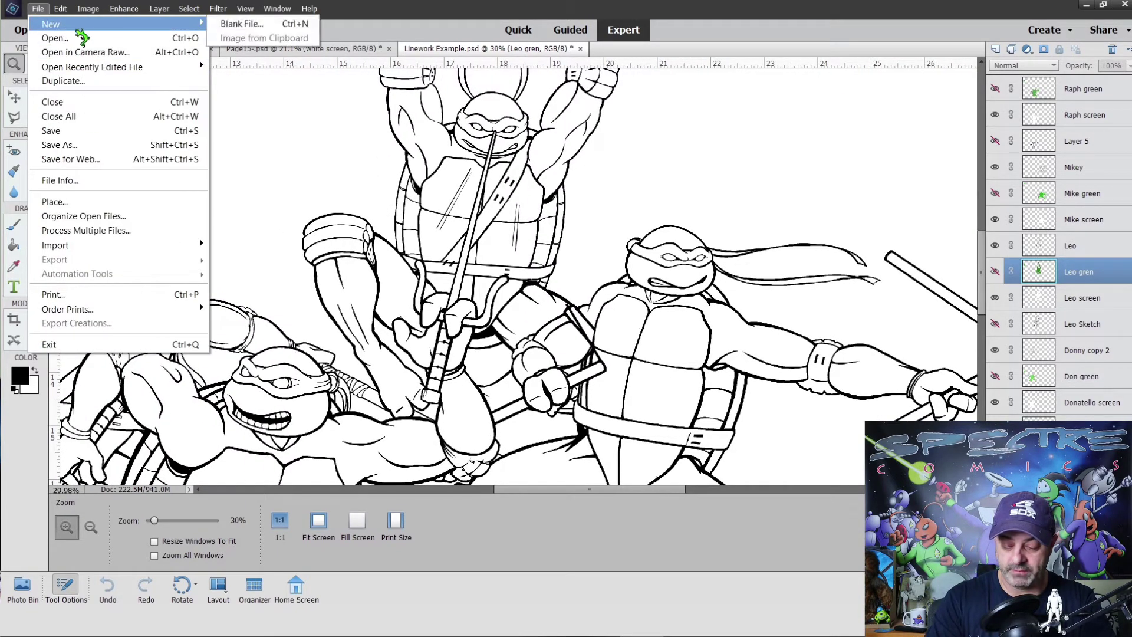
click(254, 26)
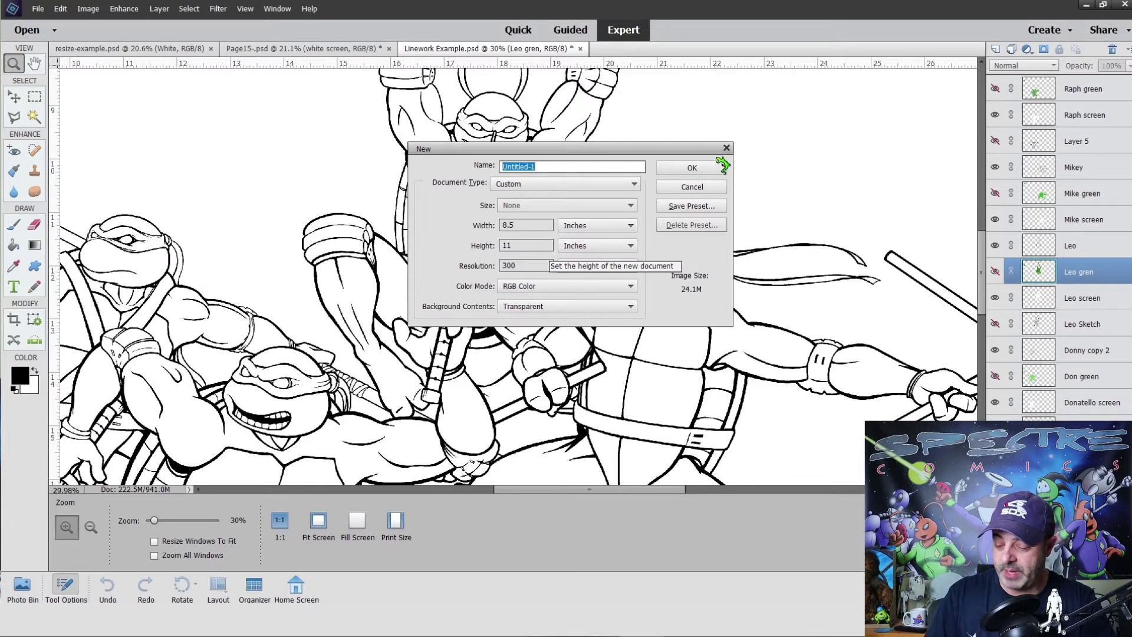
double_click(524, 266)
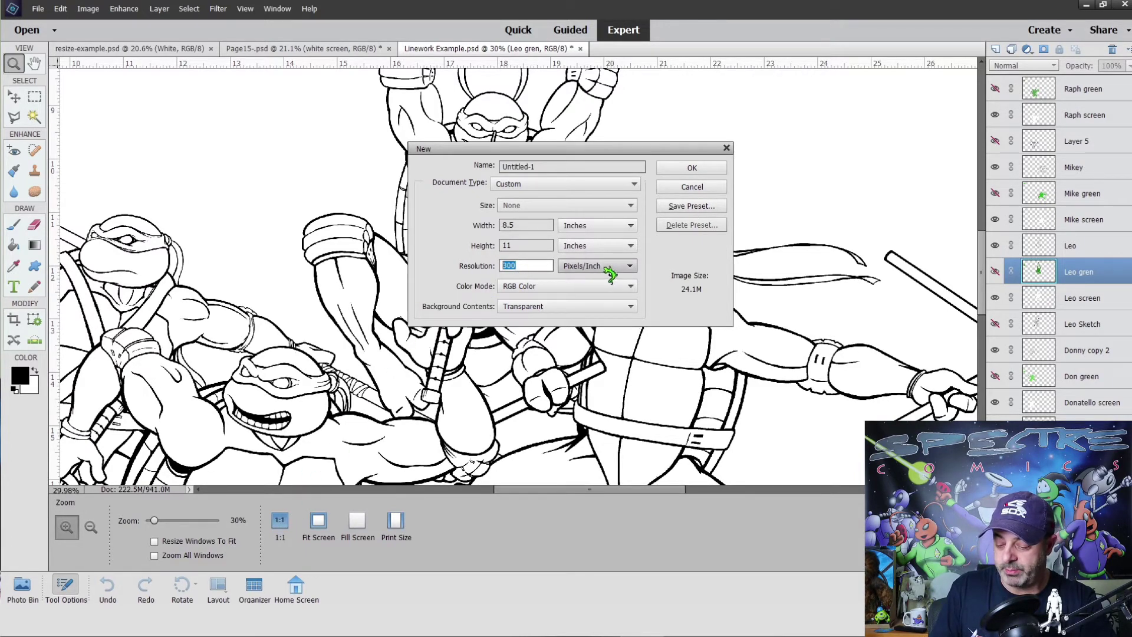
click(695, 169)
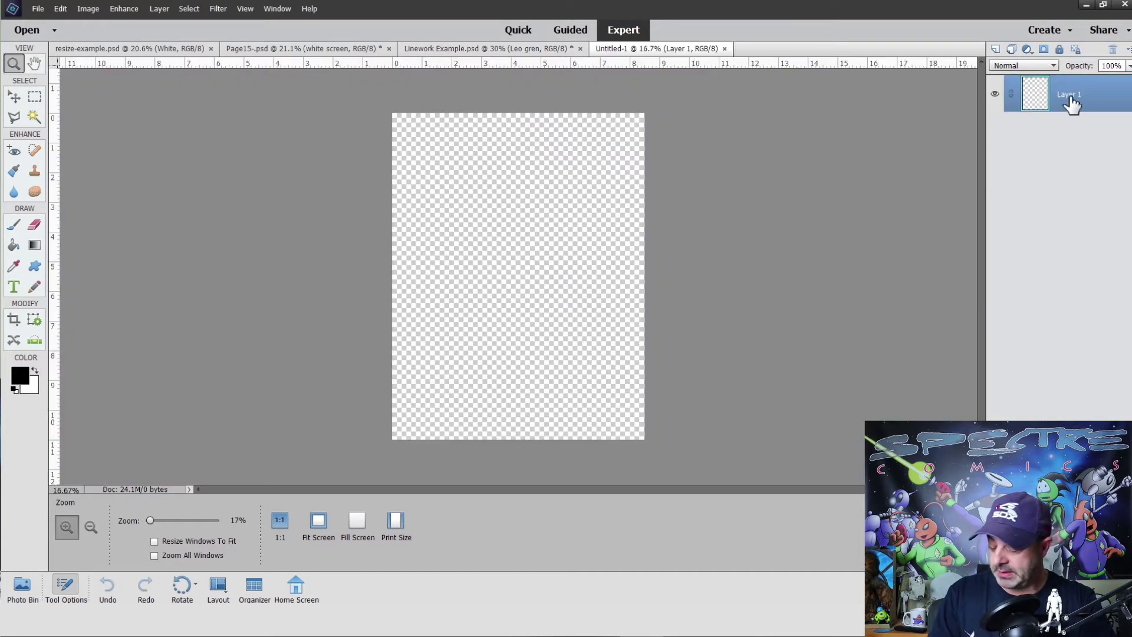
click(37, 373)
- Fill the transparent page white, add Layer 2, and zoom in with a black pencil ready
click(14, 243)
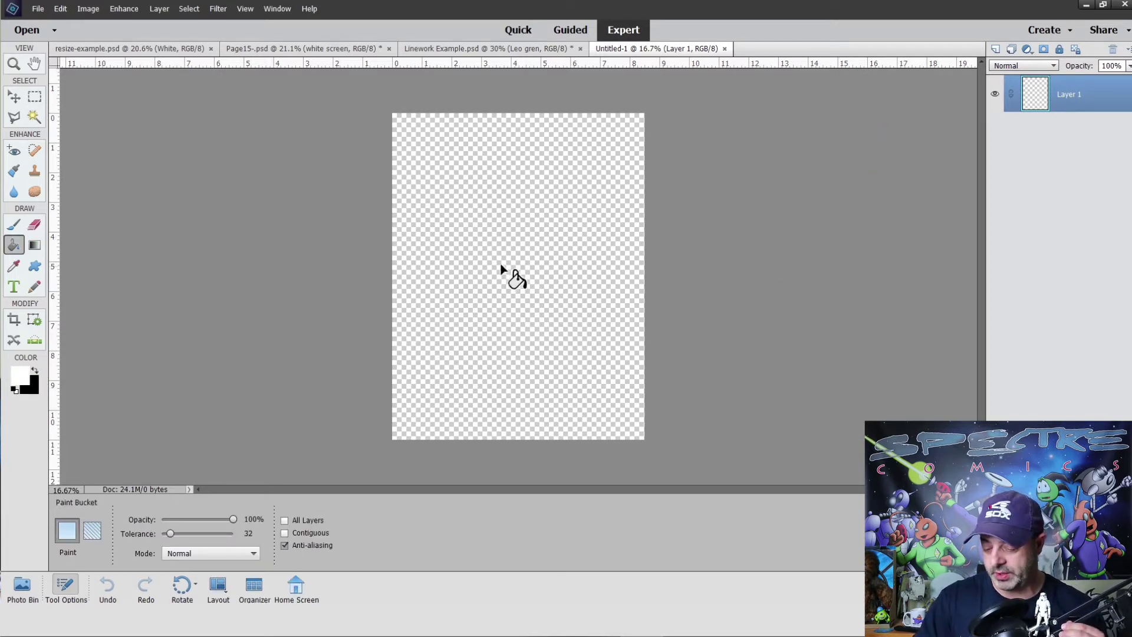
click(520, 331)
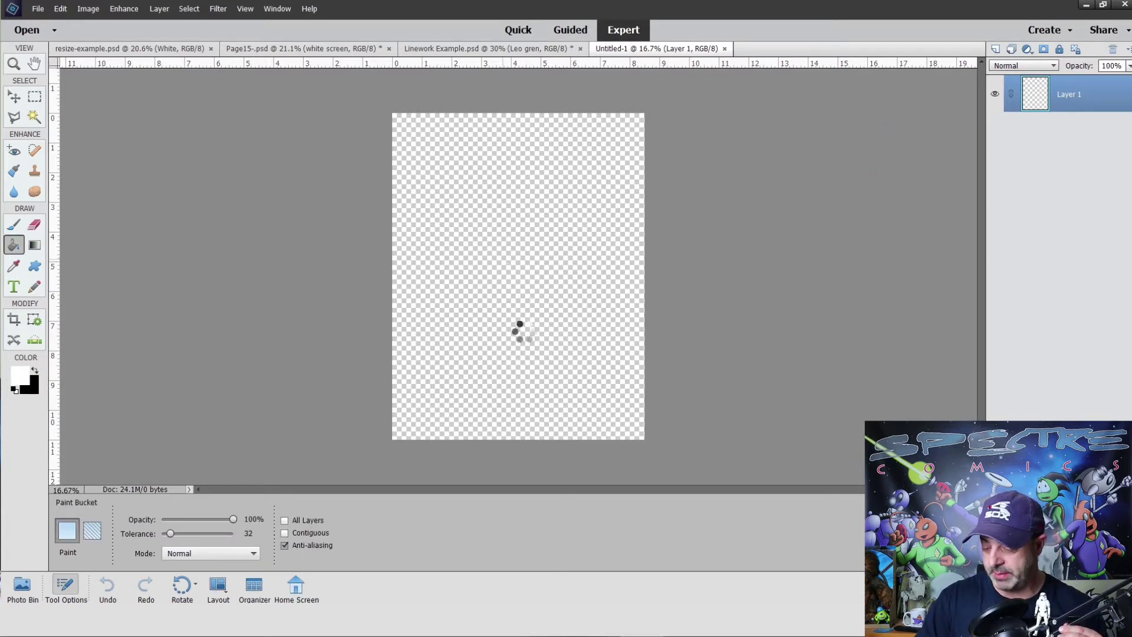
click(1007, 51)
key(z)
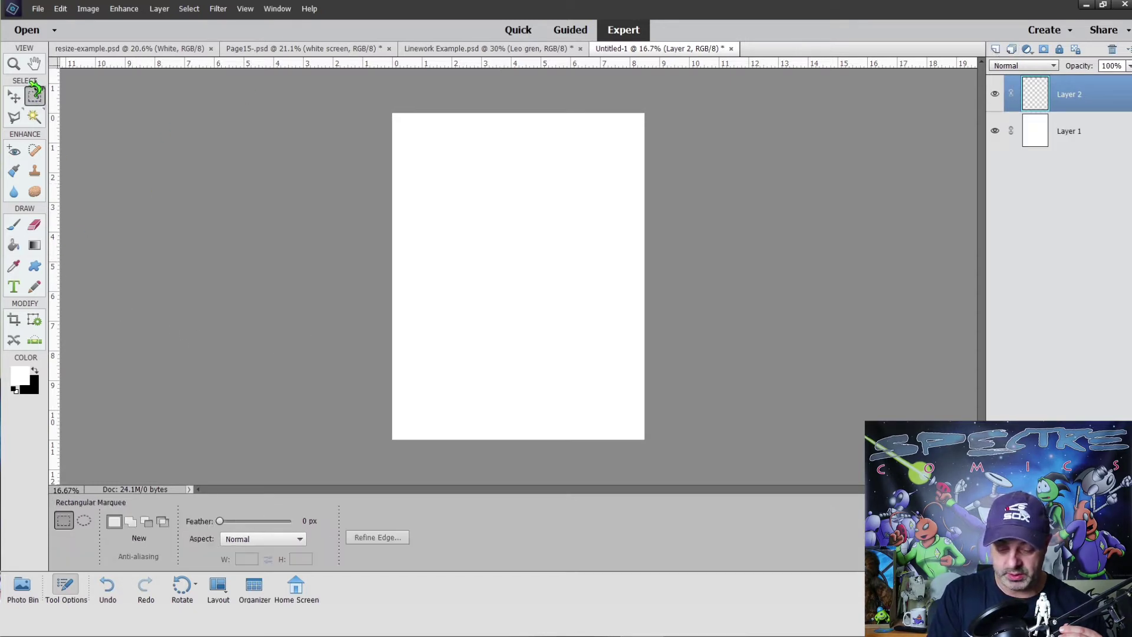
drag(407, 129, 634, 301)
click(35, 371)
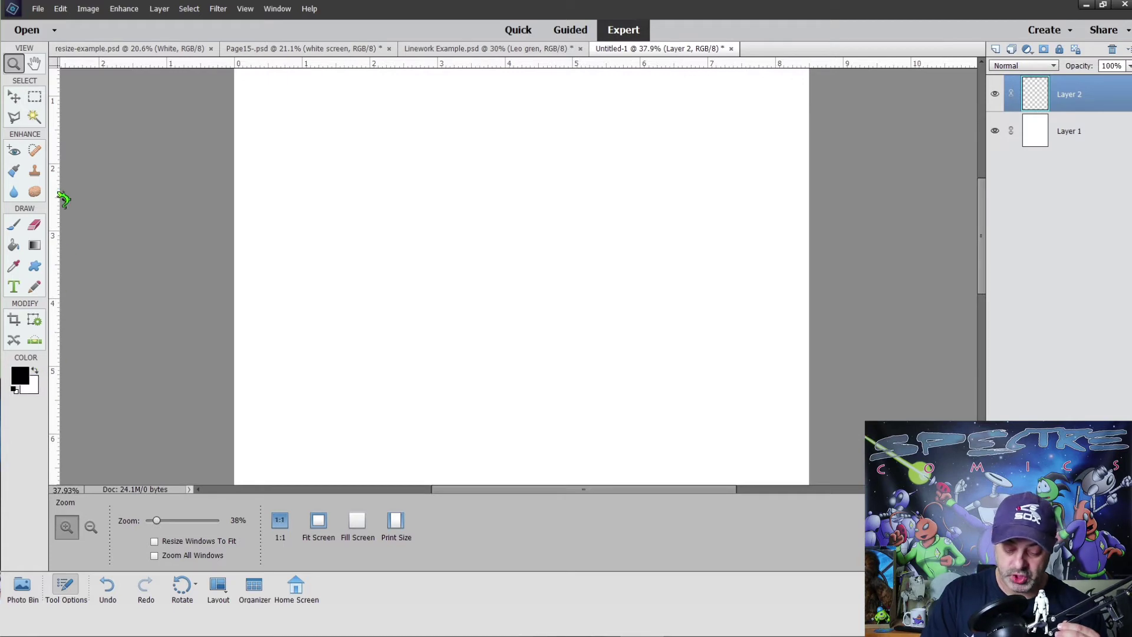
click(35, 287)
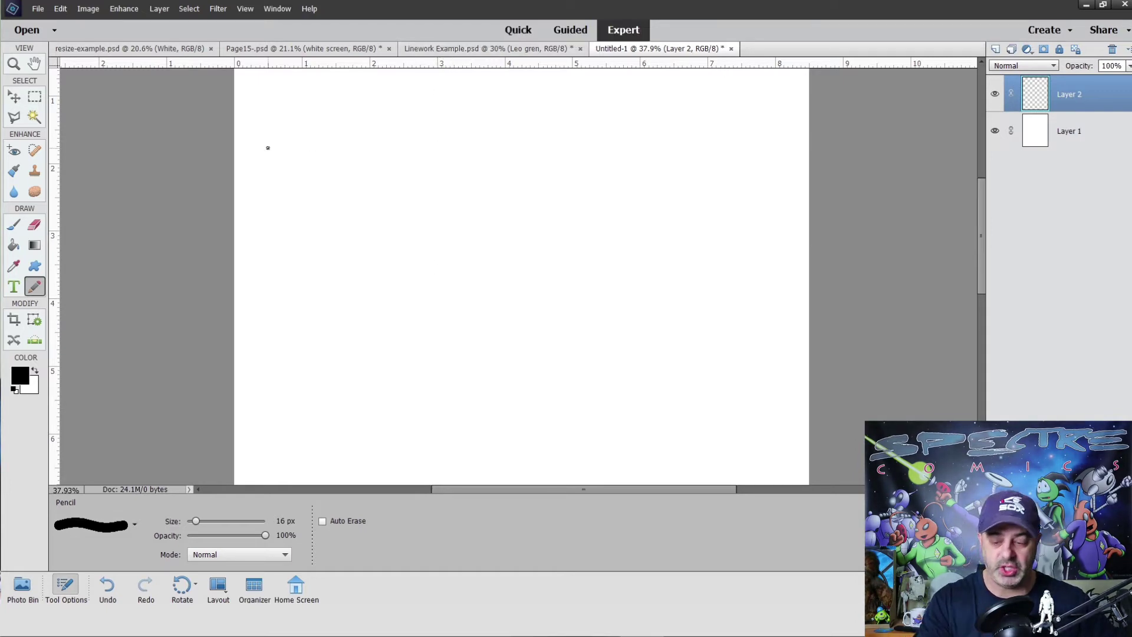
drag(474, 155, 464, 167)
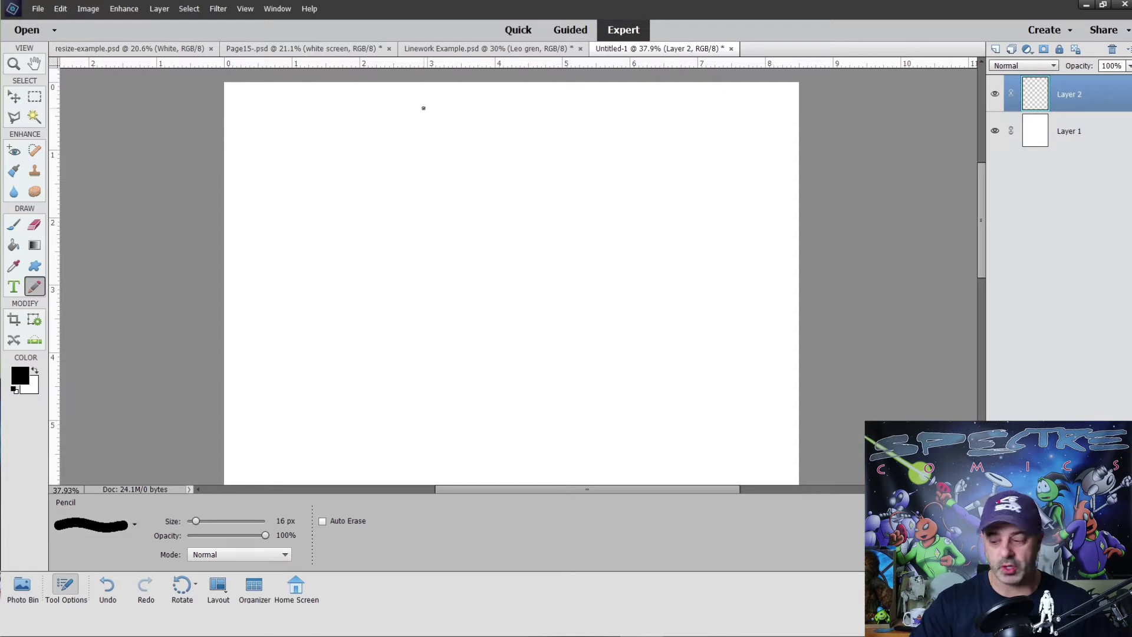
- Add Layer 3 and lower Layer 2's opacity to 54%, zooming further into the page
click(995, 49)
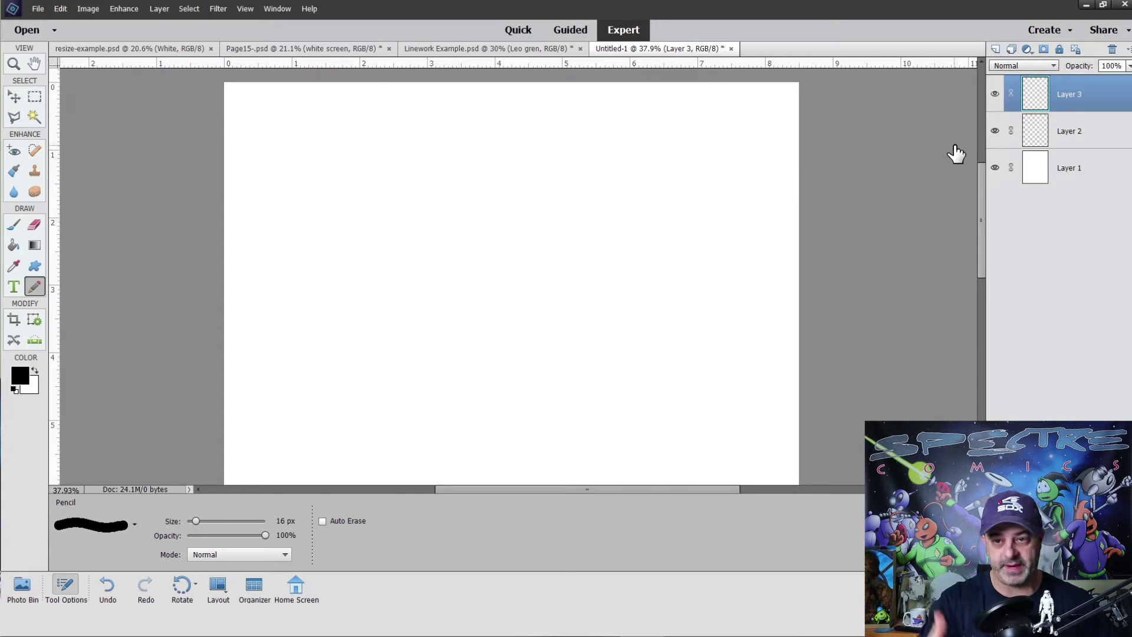
click(1076, 131)
click(1128, 66)
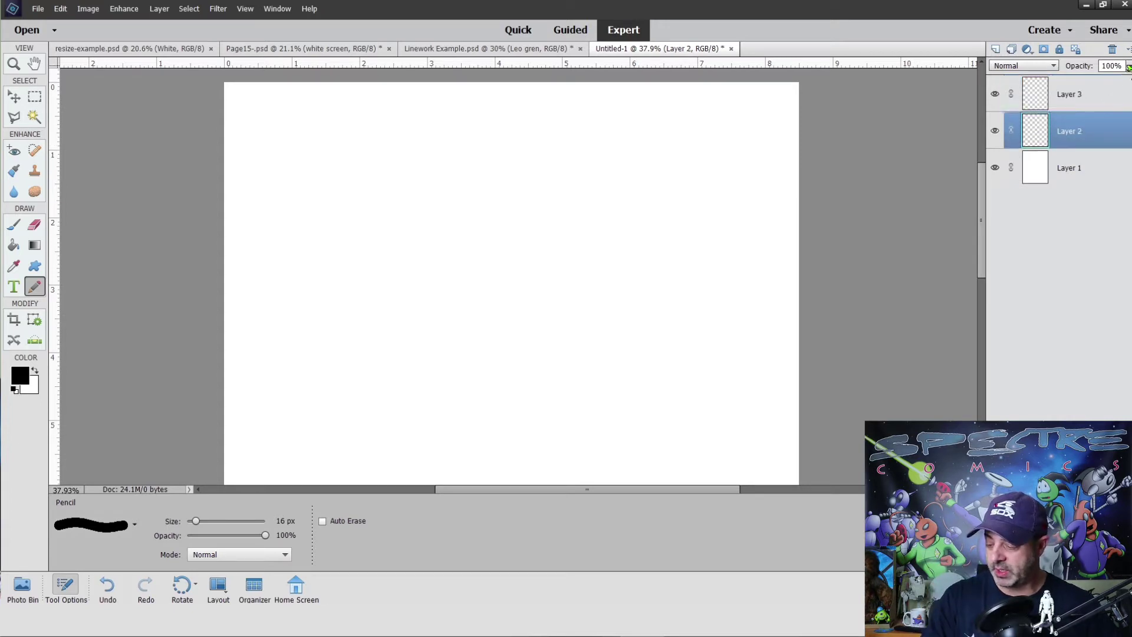
drag(1127, 80, 1107, 81)
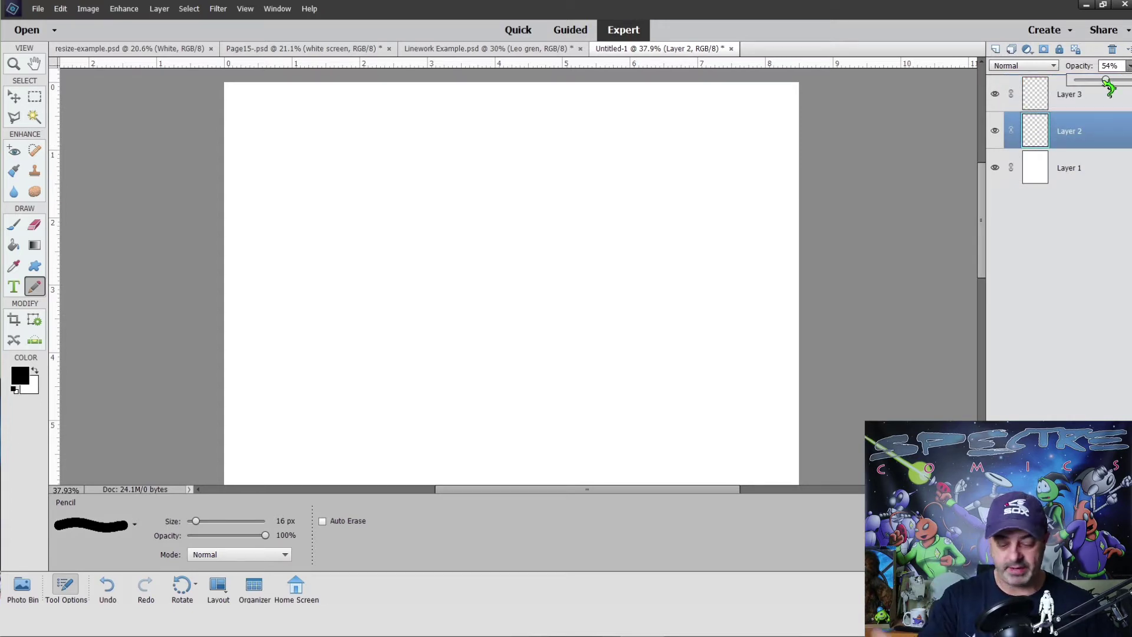
click(39, 287)
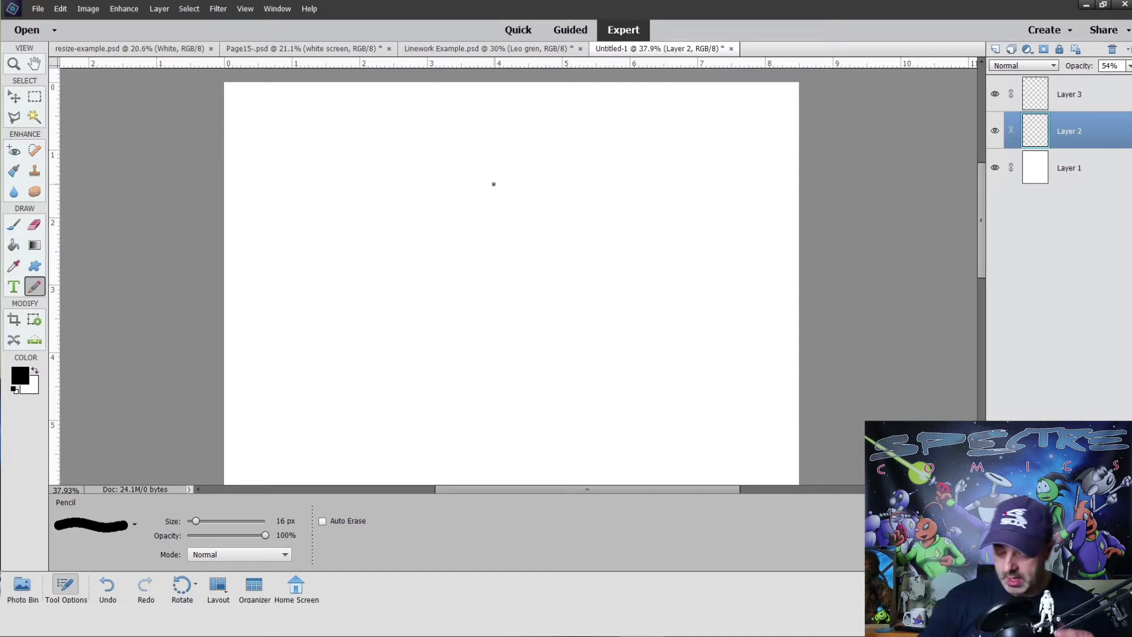
click(21, 65)
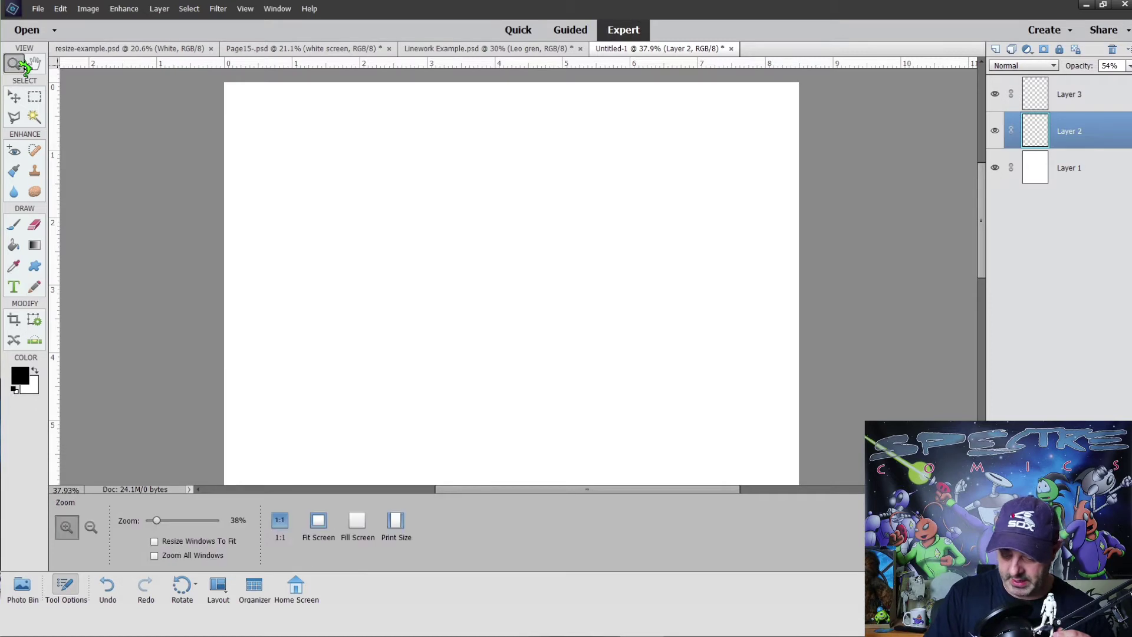
drag(313, 171, 692, 384)
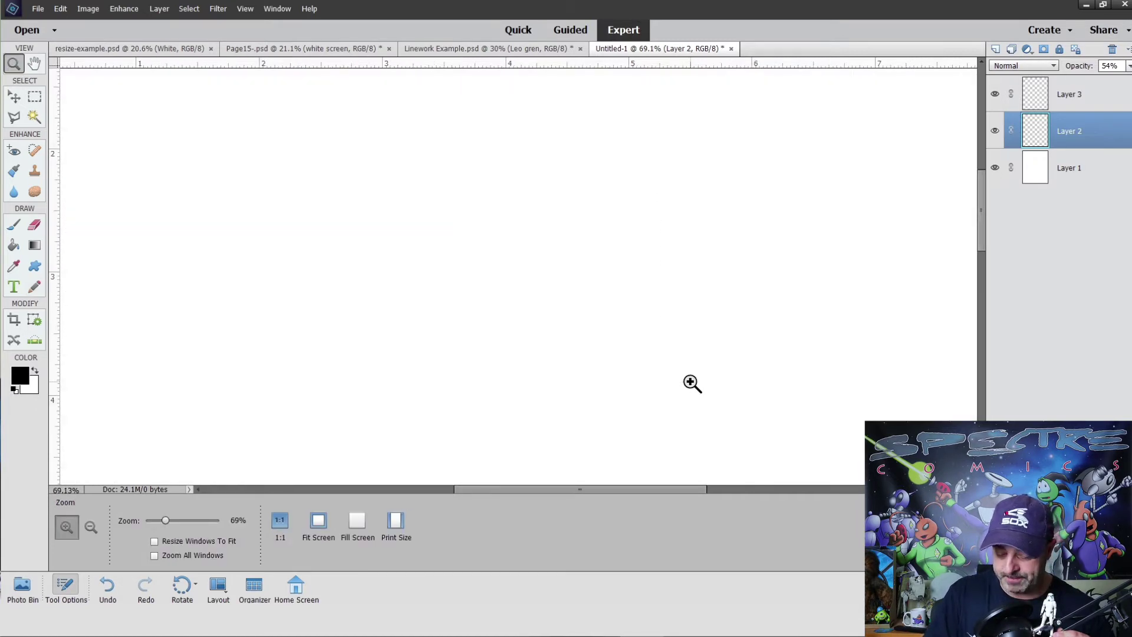
click(35, 286)
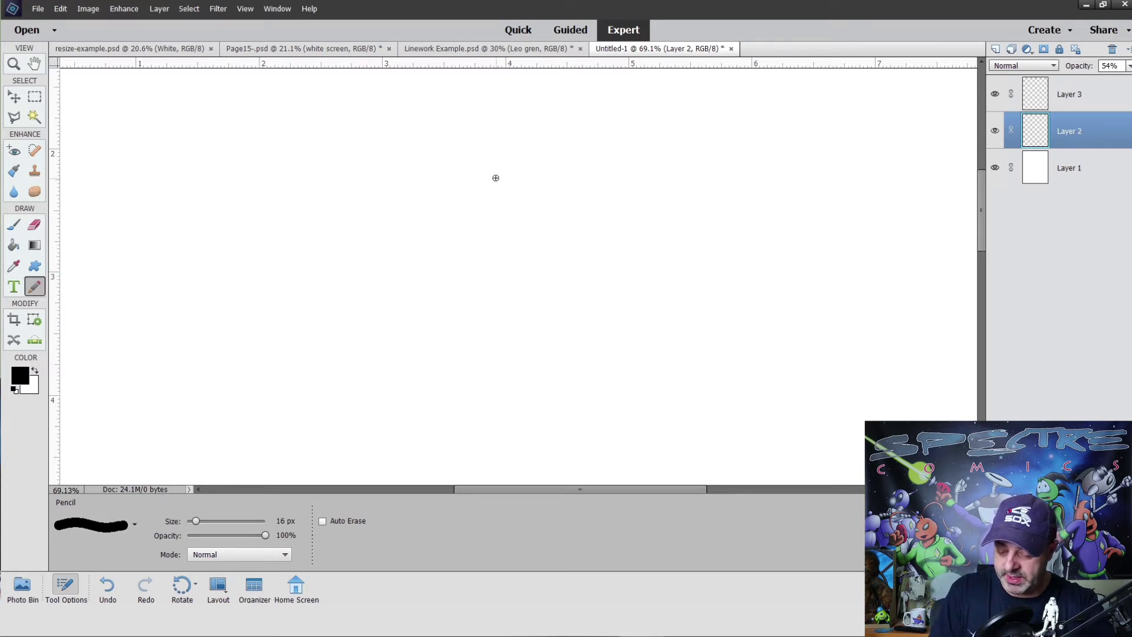
- Sketch the oval head outline and a zigzag brow band across it on Layer 2
mouse_move(457, 152)
mouse_down()
mouse_move(331, 336)
mouse_move(667, 228)
mouse_move(431, 152)
mouse_move(314, 280)
mouse_up()
drag(313, 328, 477, 137)
scroll(477, 136, down, 1)
mouse_move(446, 86)
mouse_down()
mouse_move(399, 257)
mouse_move(437, 395)
mouse_up()
drag(262, 230, 580, 152)
mouse_move(581, 152)
mouse_down()
mouse_move(272, 226)
mouse_move(390, 240)
mouse_up()
mouse_move(369, 239)
mouse_down()
mouse_move(432, 227)
mouse_move(661, 128)
mouse_up()
scroll(661, 127, up, 3)
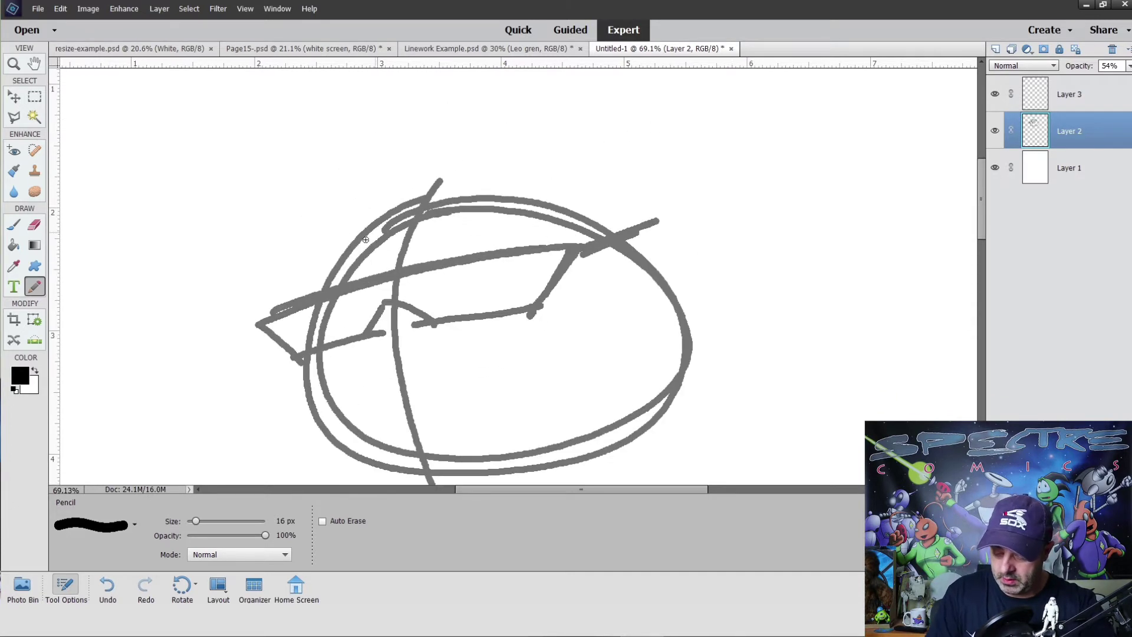
- Sketch the face lines, mouth loop, swooping hair spikes and eye strokes
drag(364, 395, 538, 375)
mouse_move(393, 392)
mouse_down()
mouse_move(385, 427)
mouse_move(482, 418)
mouse_up()
mouse_move(248, 242)
mouse_down()
mouse_move(363, 244)
mouse_move(398, 177)
mouse_up()
drag(230, 170, 404, 204)
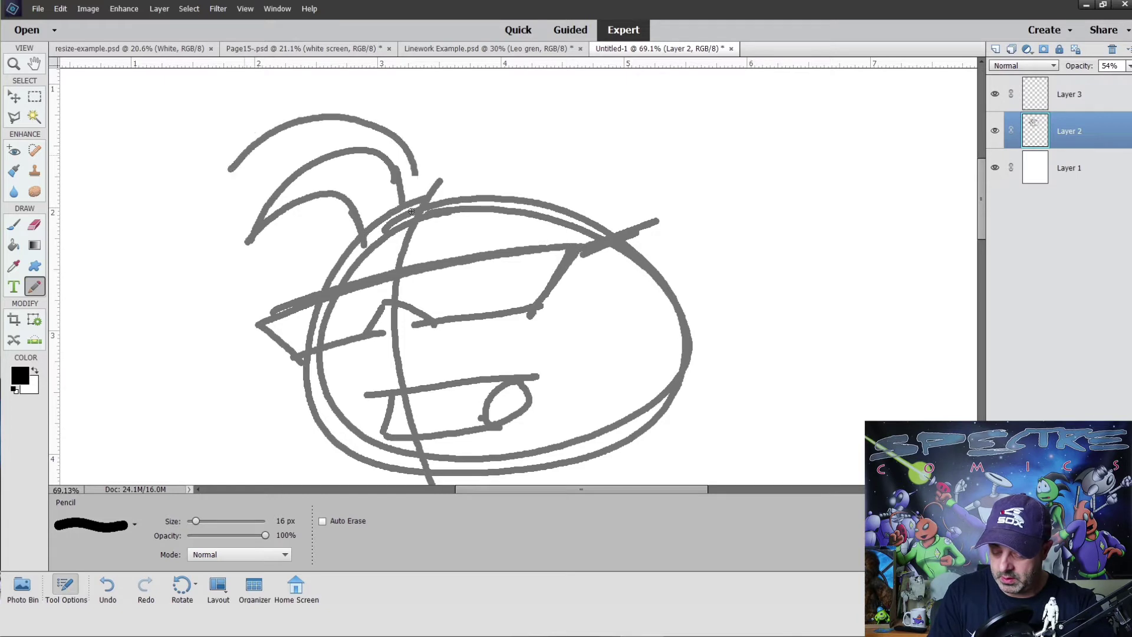
drag(239, 145, 469, 190)
mouse_move(485, 171)
mouse_down()
mouse_move(476, 181)
mouse_move(565, 165)
mouse_up()
drag(528, 196, 549, 161)
scroll(570, 312, down, 1)
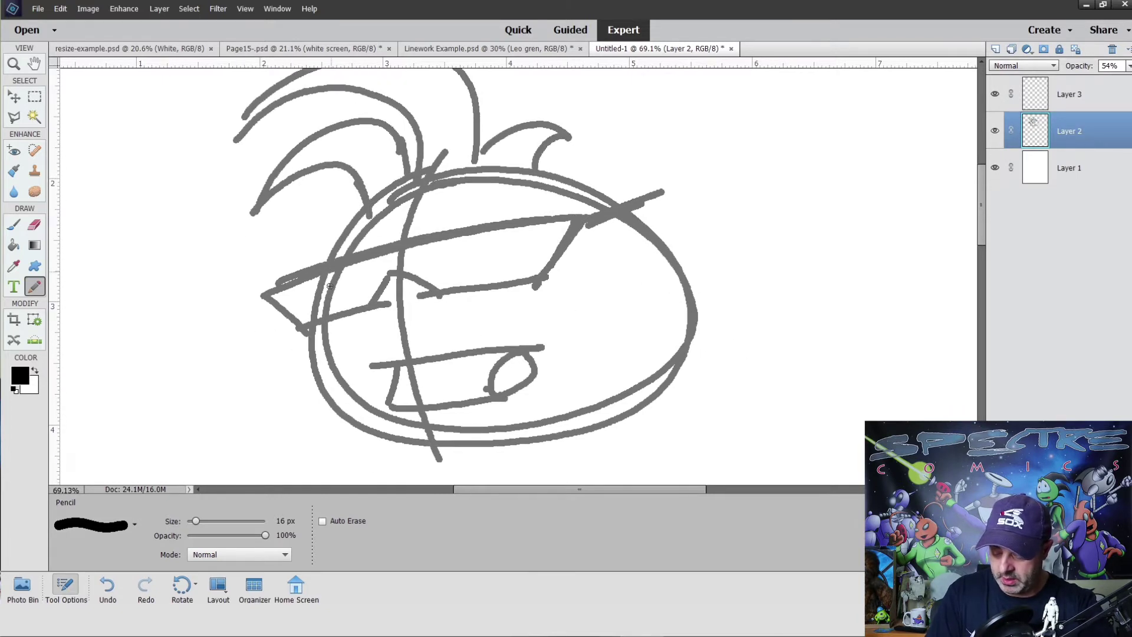
mouse_move(335, 270)
mouse_down()
mouse_move(323, 317)
mouse_move(340, 308)
mouse_up()
mouse_move(481, 230)
mouse_down()
mouse_move(469, 285)
mouse_move(491, 266)
mouse_up()
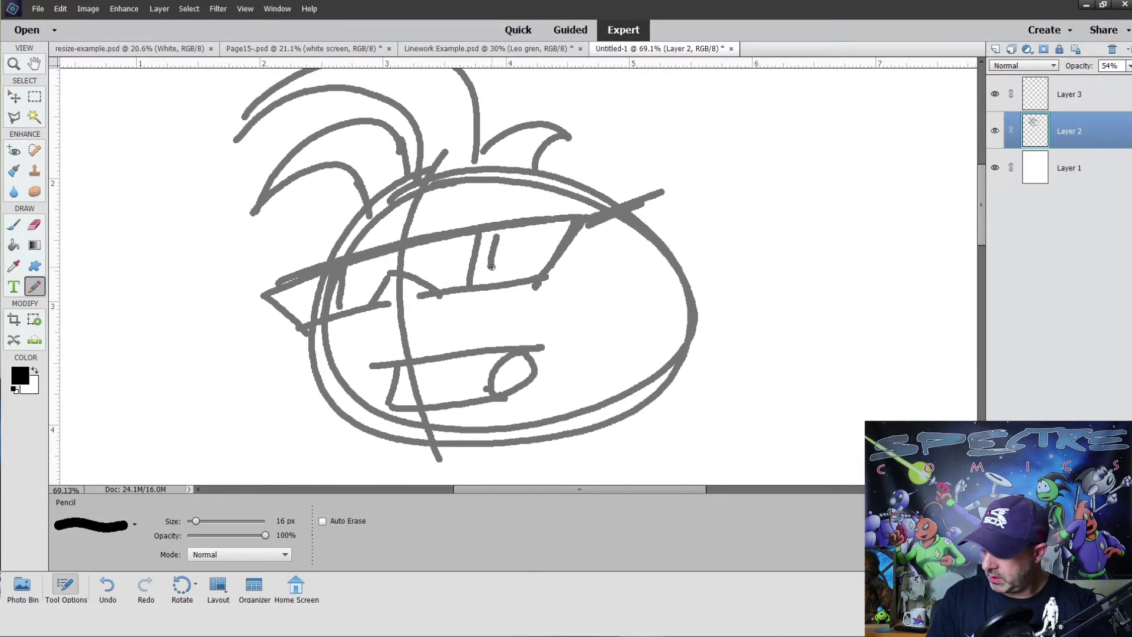
- Lower Layer 2's opacity to 28%, fit and zoom into the sketch, and select Layer 3
click(1128, 66)
drag(1106, 79, 1090, 80)
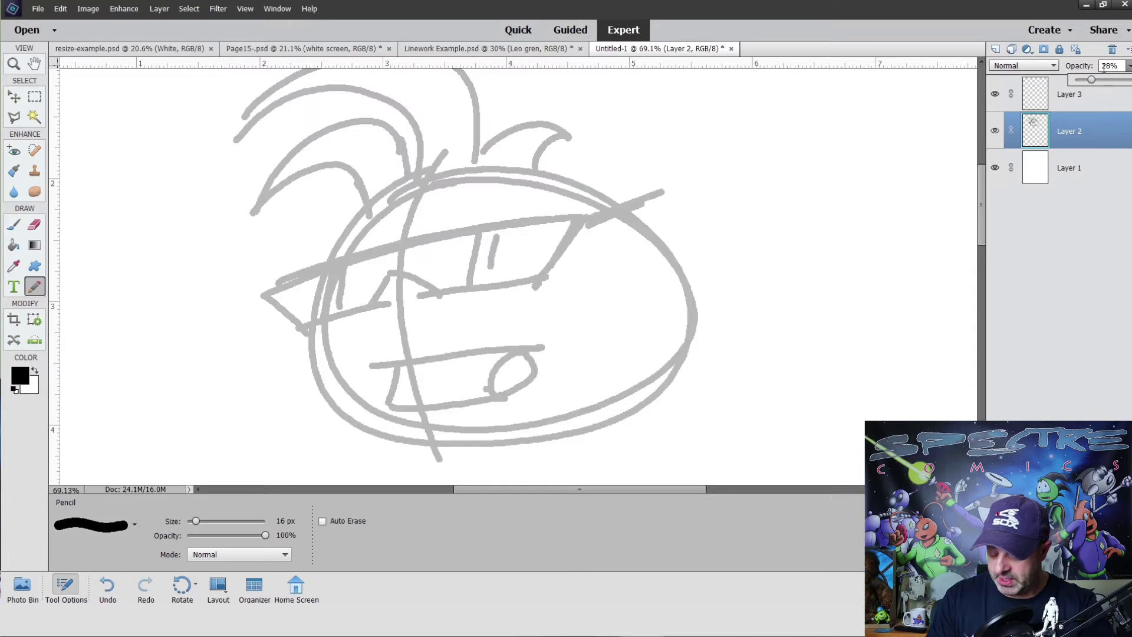
click(12, 63)
right_click(303, 254)
click(340, 297)
mouse_move(396, 107)
mouse_down()
mouse_move(399, 135)
mouse_move(613, 224)
mouse_up()
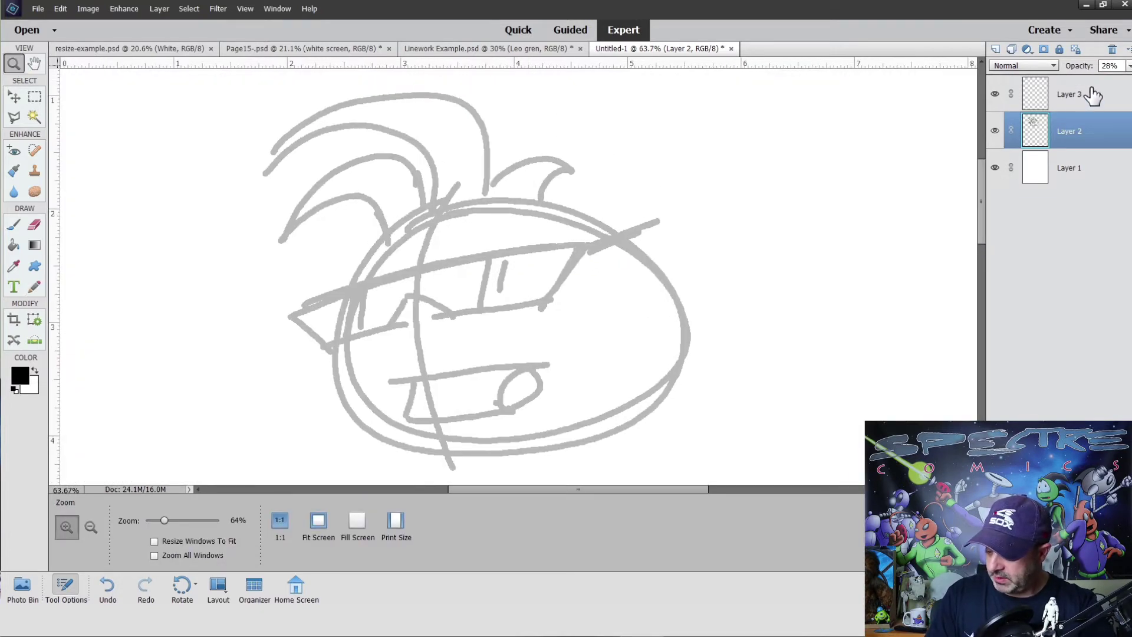
click(1093, 95)
- Zoom closer on the face, shrink the pencil to 8 px, and trace the upper-left hair curve in black
click(36, 287)
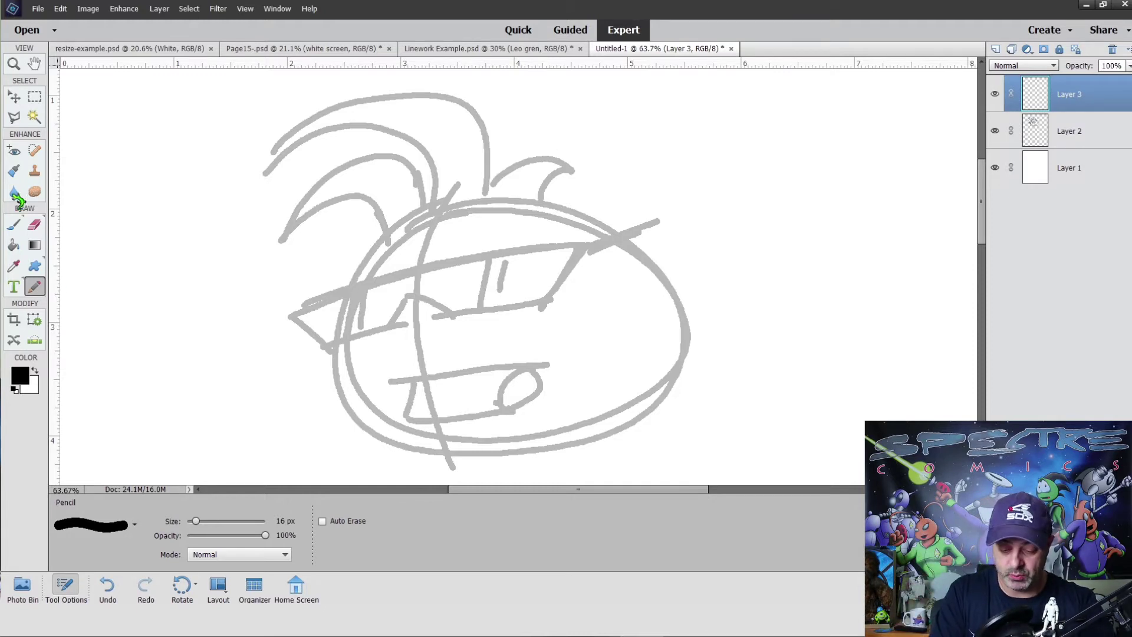
click(14, 63)
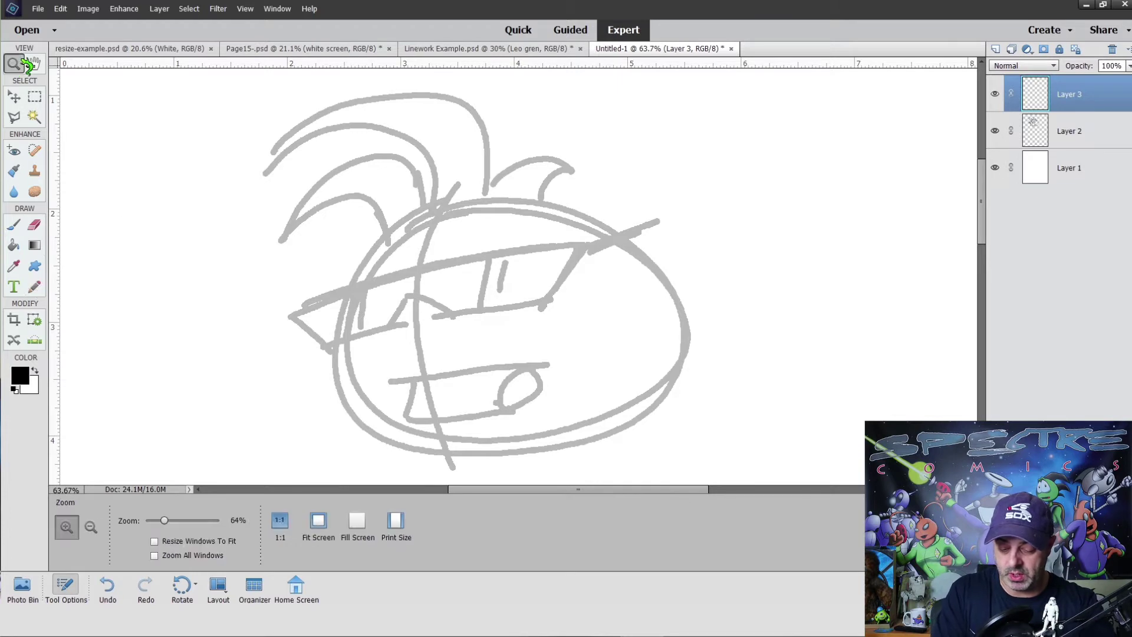
click(490, 266)
click(34, 287)
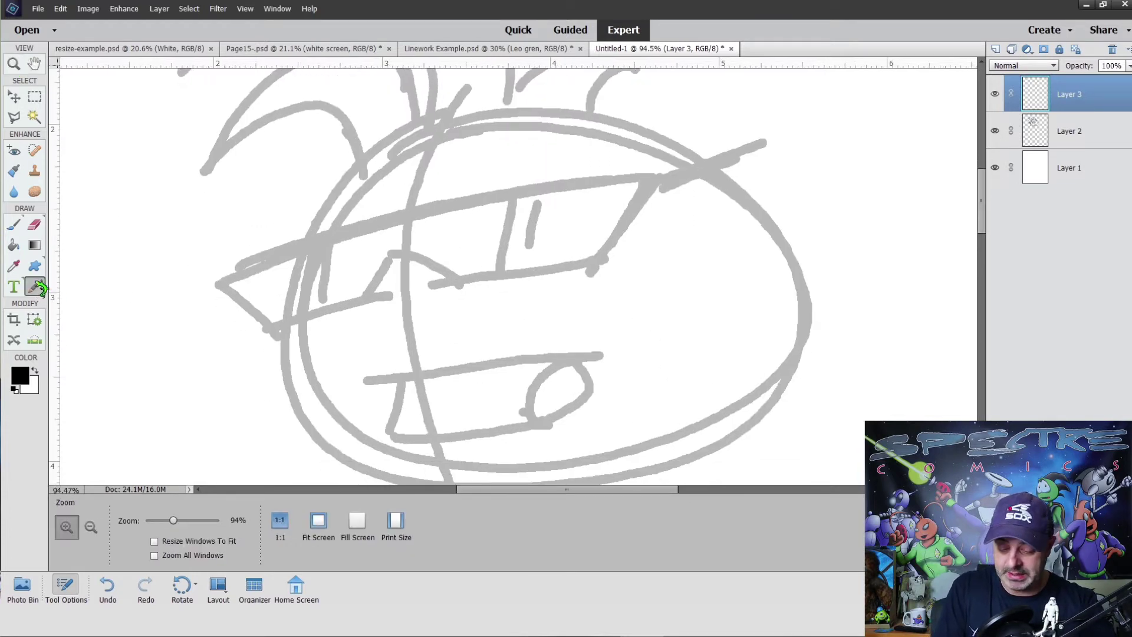
drag(611, 308, 636, 334)
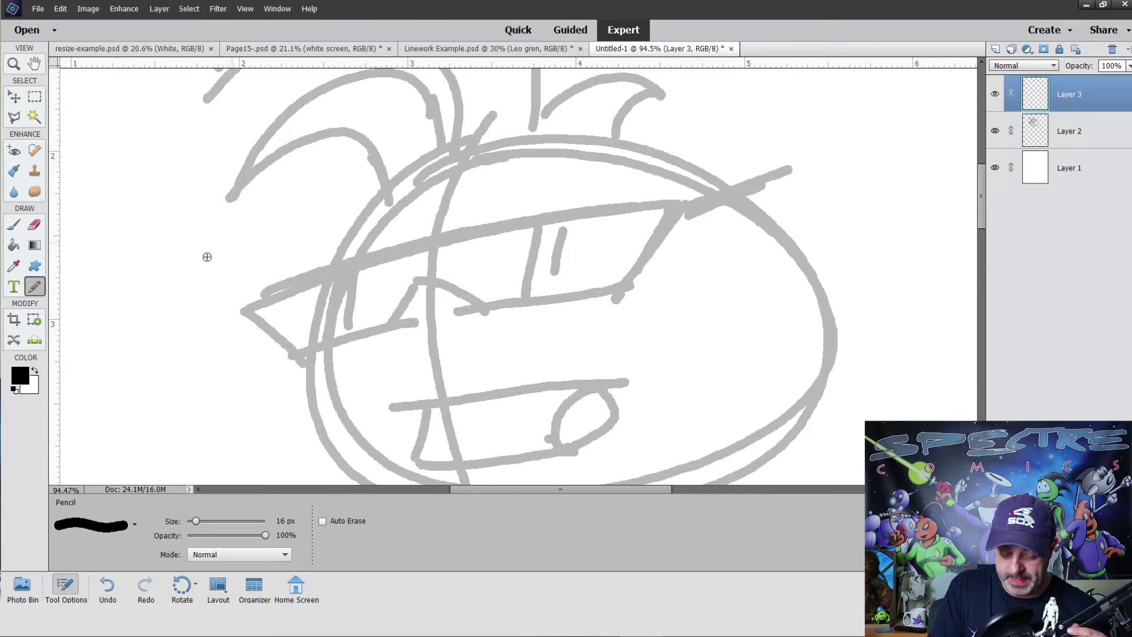
key(bracketleft)
key(bracketleft)
key(bracketleft)
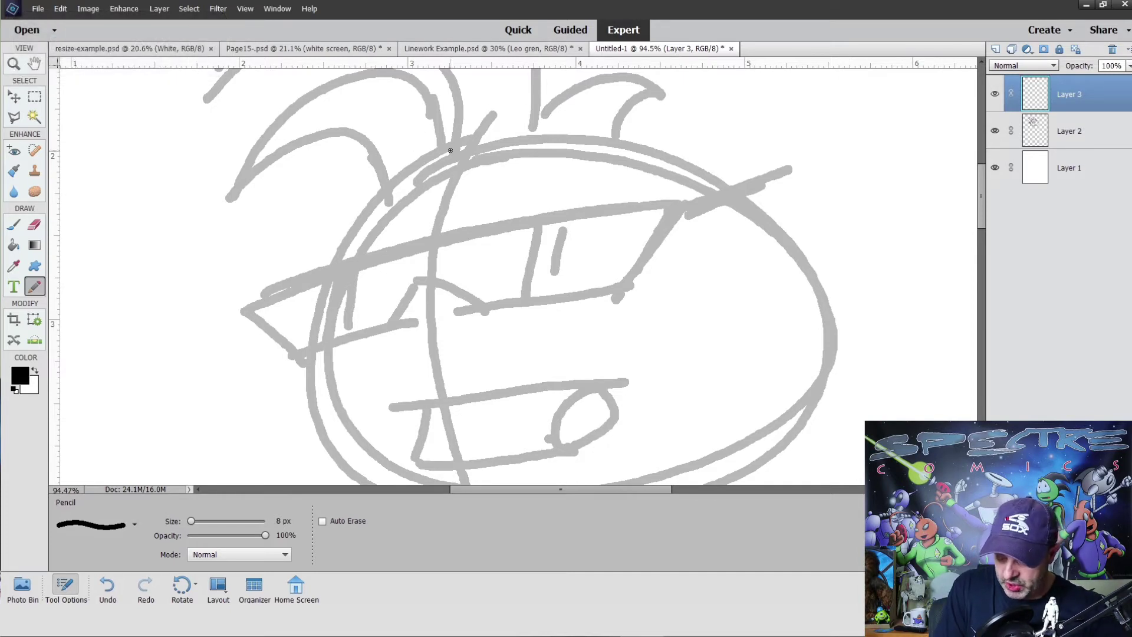
drag(446, 152, 355, 233)
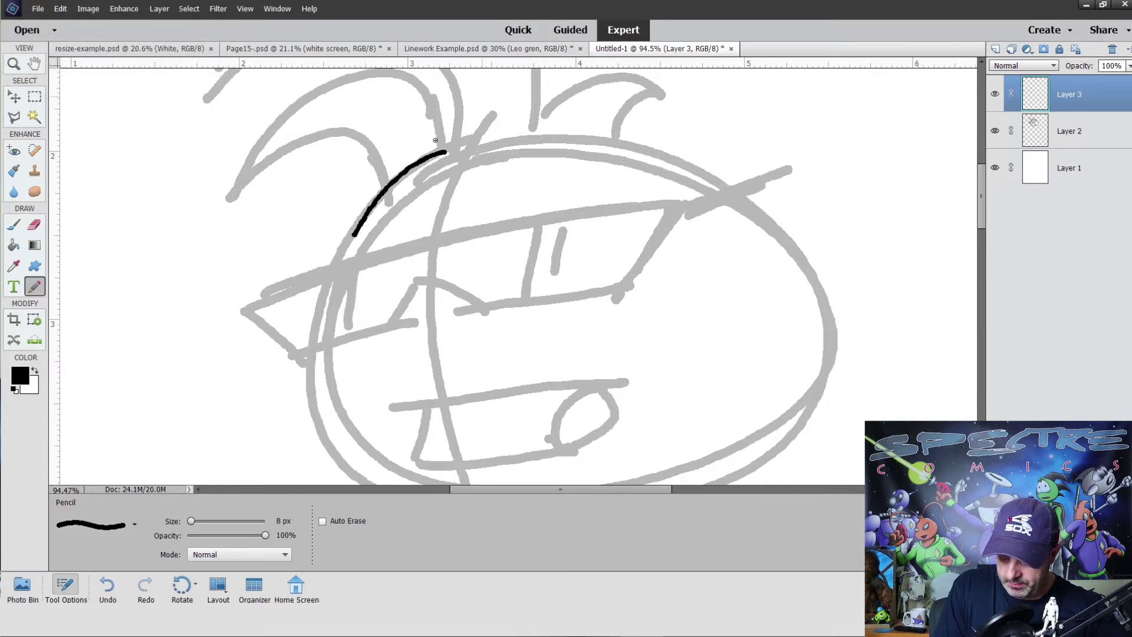
- Ink black lines over the grey hair spike sketches, including the small right spike
mouse_move(438, 154)
mouse_down()
mouse_move(384, 184)
mouse_move(339, 241)
mouse_up()
drag(436, 155, 331, 266)
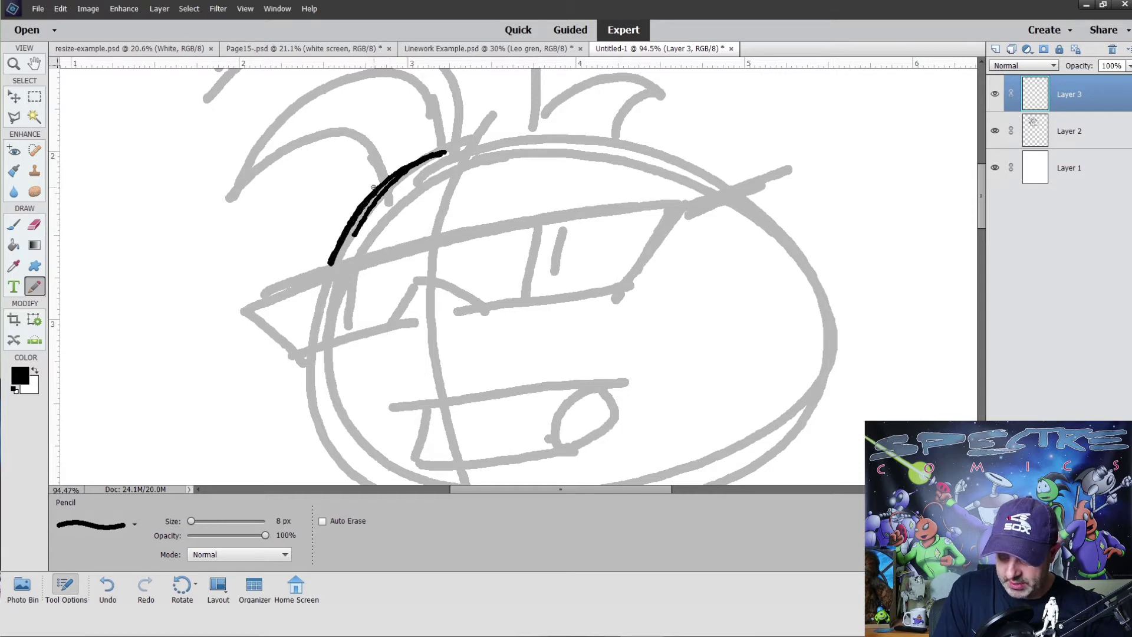
mouse_move(235, 200)
mouse_down()
mouse_move(291, 138)
mouse_move(355, 133)
mouse_move(378, 186)
mouse_up()
scroll(461, 260, up, 2)
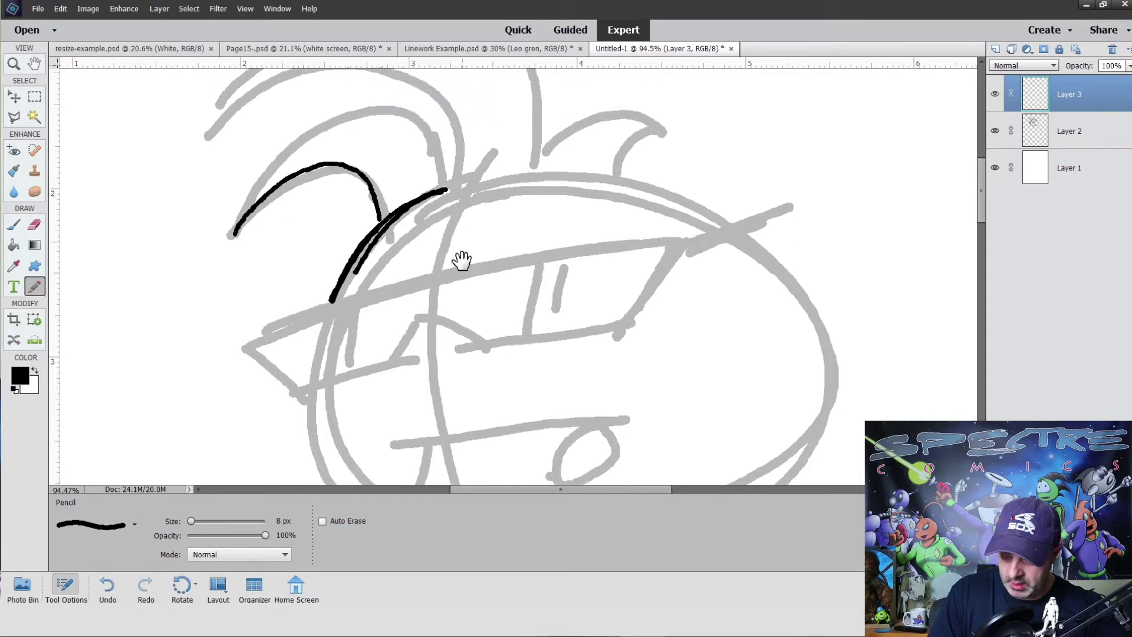
mouse_move(239, 251)
mouse_down()
mouse_move(315, 147)
mouse_move(390, 123)
mouse_move(425, 143)
mouse_move(439, 199)
mouse_up()
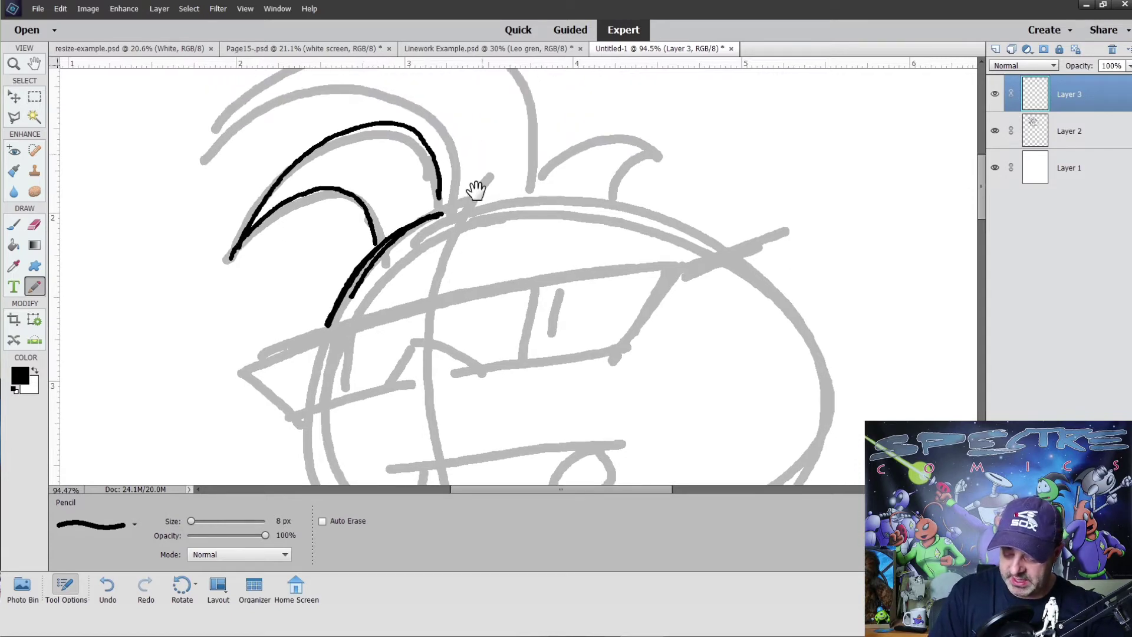
scroll(475, 189, up, 2)
mouse_move(213, 207)
mouse_down()
mouse_move(282, 157)
mouse_move(382, 139)
mouse_move(433, 163)
mouse_move(451, 216)
mouse_move(446, 256)
mouse_up()
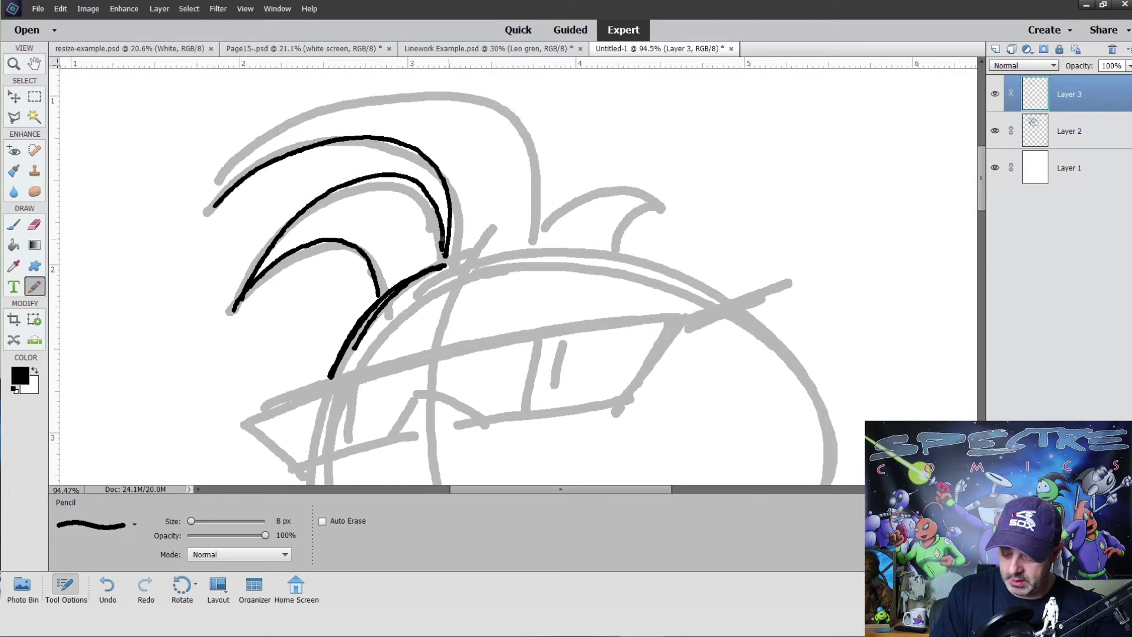
mouse_move(225, 194)
mouse_down()
mouse_move(285, 132)
mouse_move(388, 89)
mouse_move(508, 81)
mouse_move(554, 118)
mouse_move(529, 242)
mouse_up()
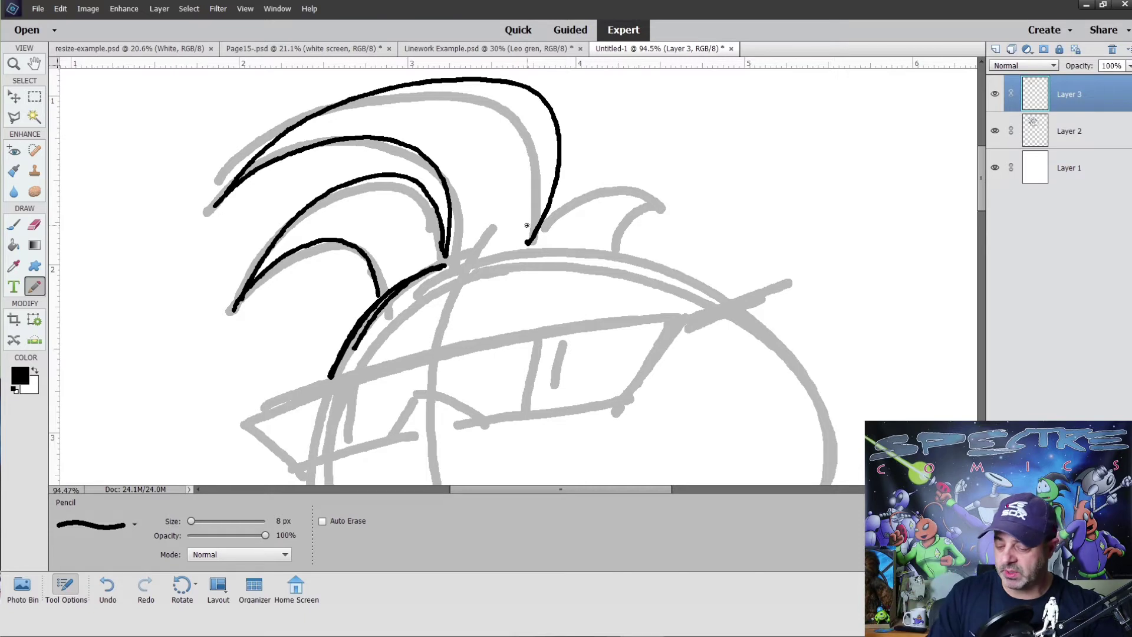
scroll(590, 247, left, 2)
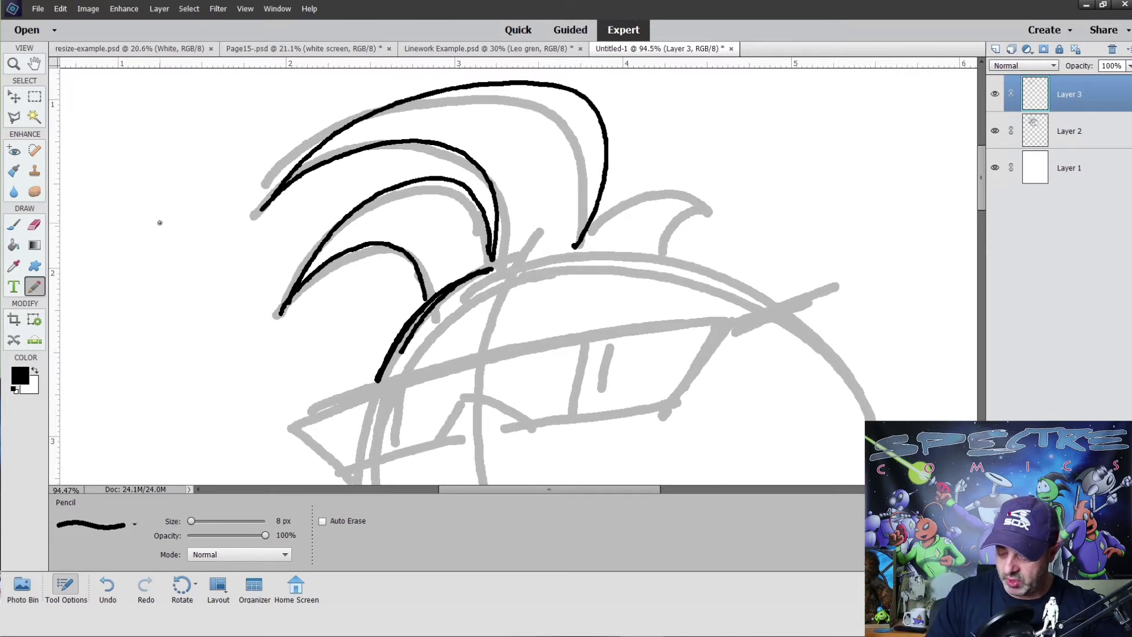
mouse_move(589, 226)
mouse_down()
mouse_move(626, 201)
mouse_move(669, 195)
mouse_move(715, 215)
mouse_up()
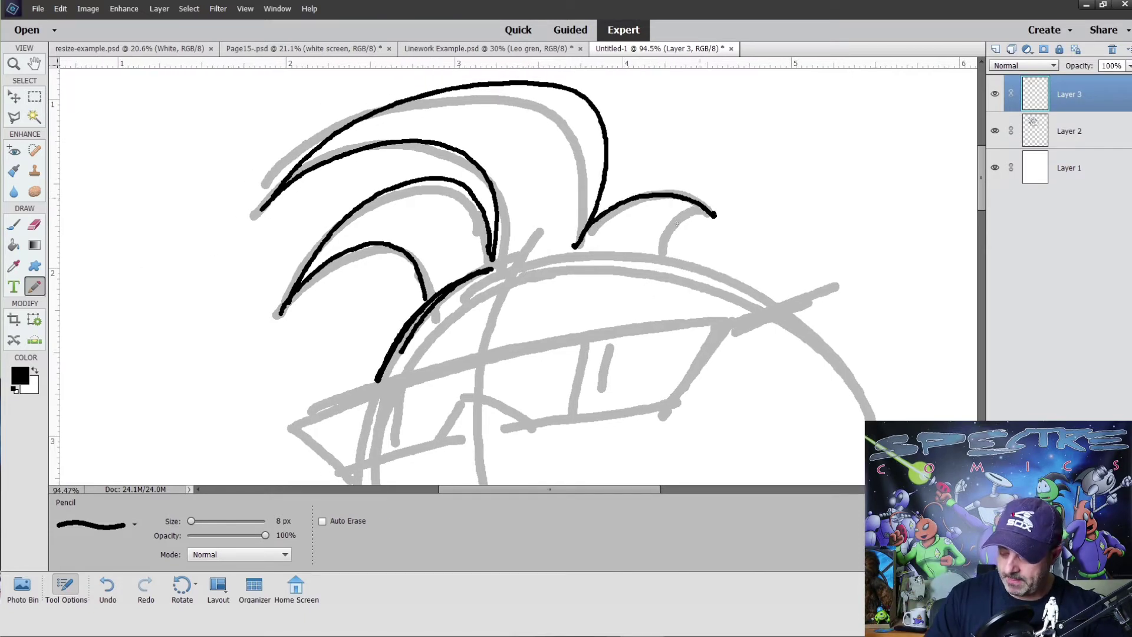
drag(653, 260, 713, 217)
- Trace the sunglasses outline, glasses arm, side of the head and chin curve in black
drag(646, 300, 645, 226)
mouse_move(307, 346)
mouse_down()
mouse_move(725, 243)
mouse_move(363, 395)
mouse_move(537, 353)
mouse_move(669, 337)
mouse_up()
mouse_move(679, 331)
mouse_down()
mouse_move(728, 244)
mouse_move(821, 213)
mouse_up()
drag(725, 260, 808, 235)
drag(637, 181, 789, 229)
drag(790, 230, 817, 107)
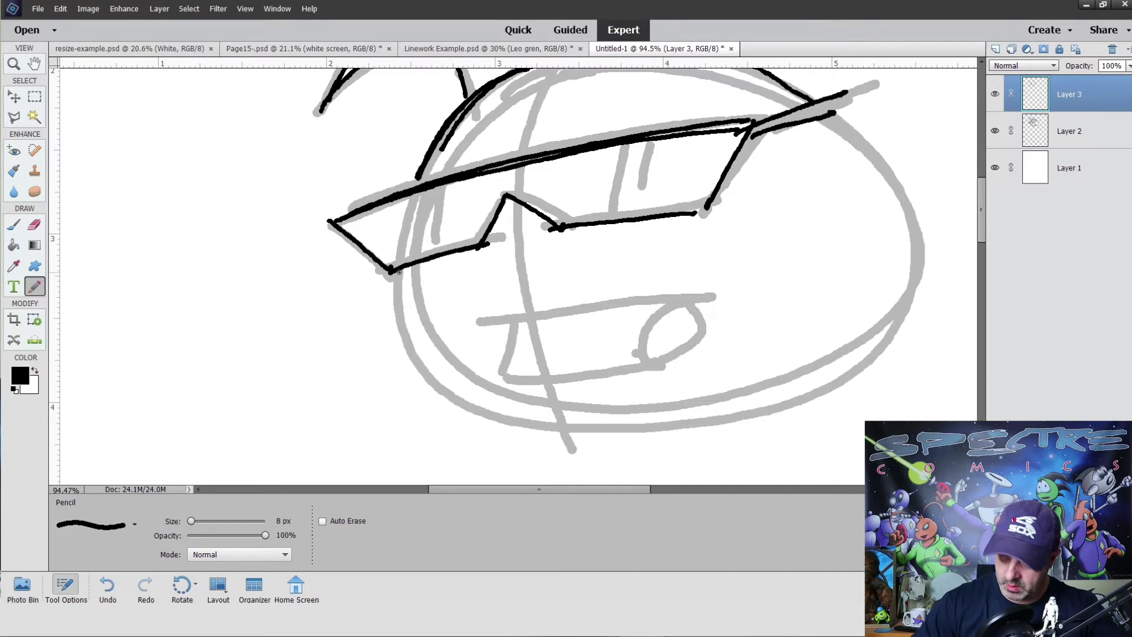
- Ink and thicken the mouth outline and tongue oval
drag(404, 272, 461, 406)
drag(486, 324, 694, 292)
drag(677, 295, 697, 348)
drag(516, 318, 506, 374)
drag(504, 384, 697, 345)
drag(678, 298, 697, 343)
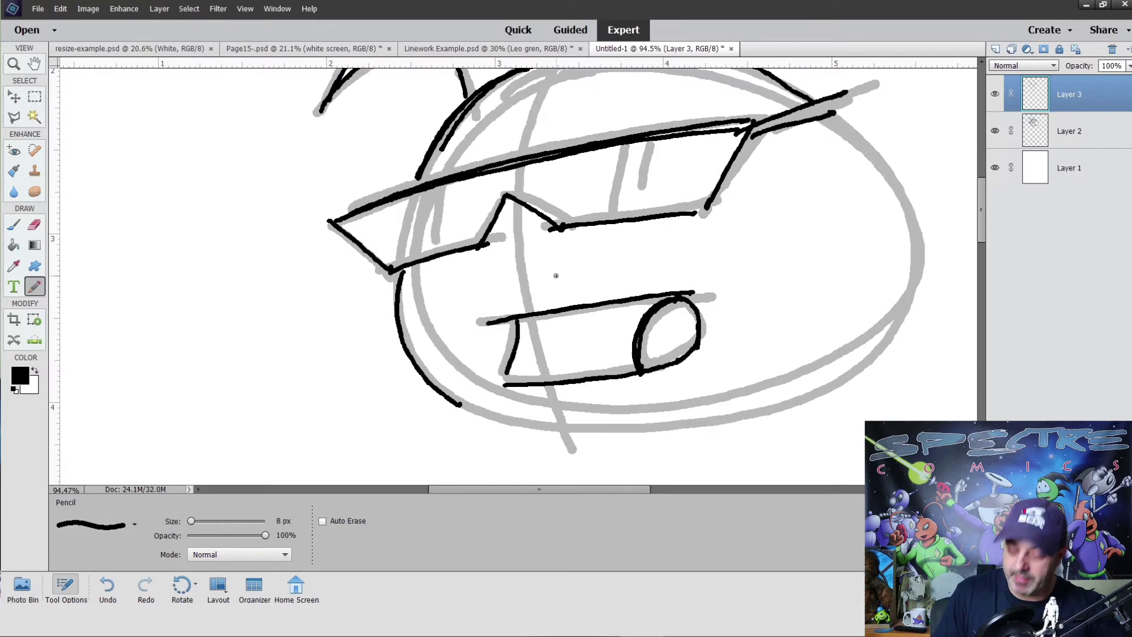
mouse_move(495, 318)
mouse_down()
mouse_move(669, 294)
mouse_move(646, 375)
mouse_up()
drag(494, 386, 649, 377)
drag(519, 318, 503, 382)
- Ink the head's right and bottom outline and the vertical lines inside both lenses
drag(395, 300, 410, 355)
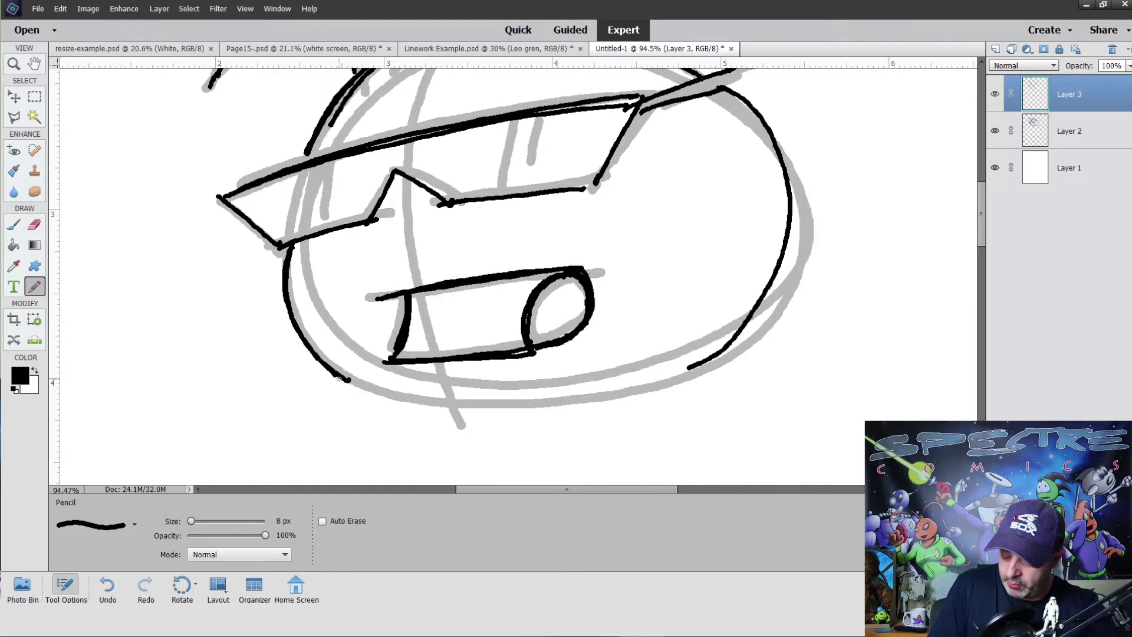
mouse_move(341, 377)
mouse_down()
mouse_move(538, 399)
mouse_move(635, 386)
mouse_move(702, 364)
mouse_up()
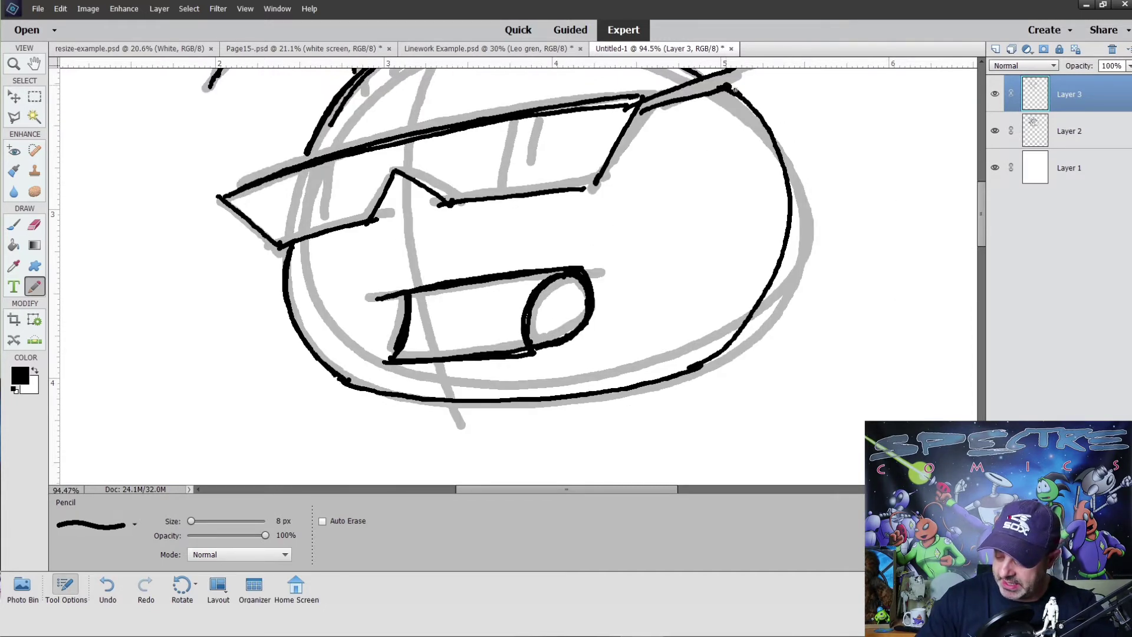
mouse_move(731, 87)
mouse_down()
mouse_move(780, 145)
mouse_move(794, 208)
mouse_move(774, 292)
mouse_move(735, 345)
mouse_move(700, 369)
mouse_up()
drag(787, 260, 753, 326)
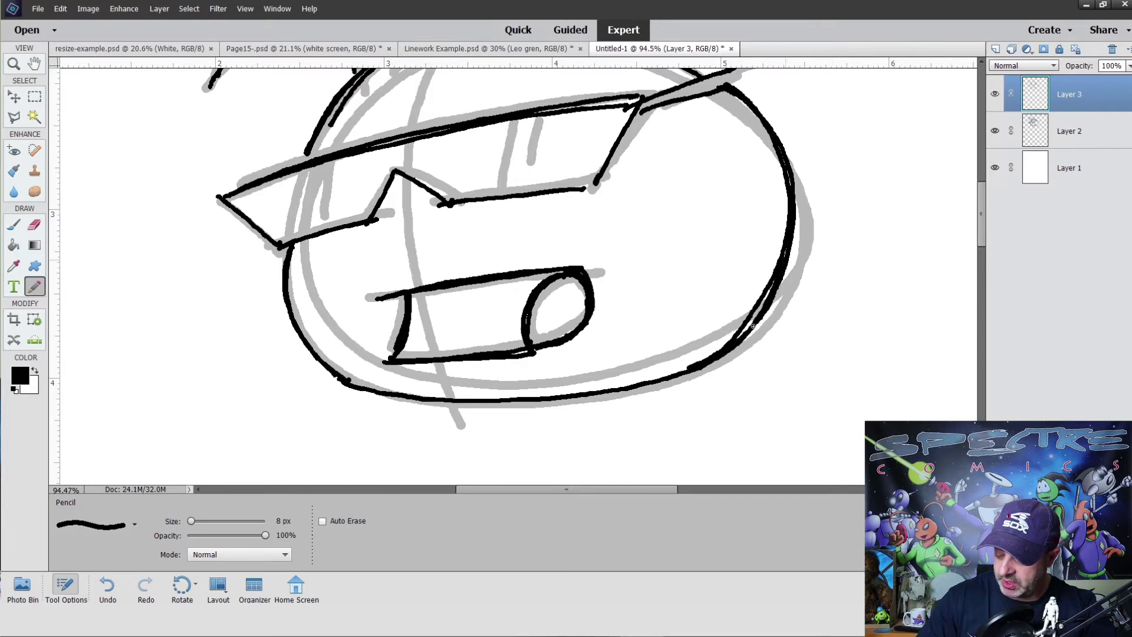
mouse_move(318, 164)
mouse_down()
mouse_move(314, 208)
mouse_move(325, 227)
mouse_up()
mouse_move(510, 124)
mouse_down()
mouse_move(498, 204)
mouse_move(514, 205)
mouse_up()
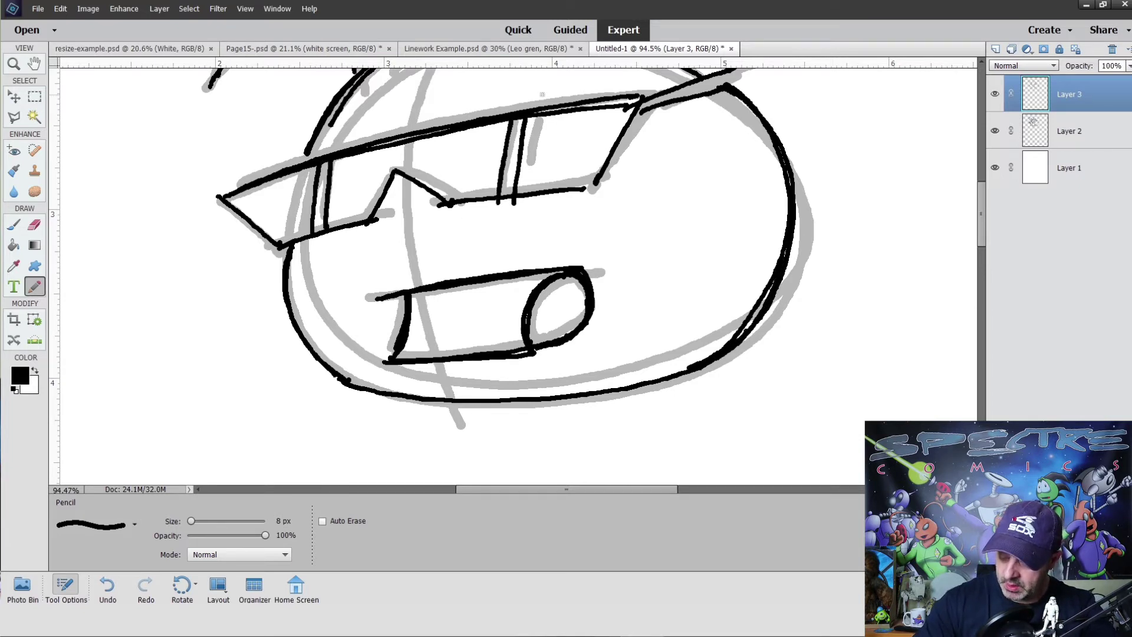
drag(601, 171, 577, 299)
- Ink the head's upper-left outline and retrace the left, top and right hair curves
drag(335, 192, 284, 271)
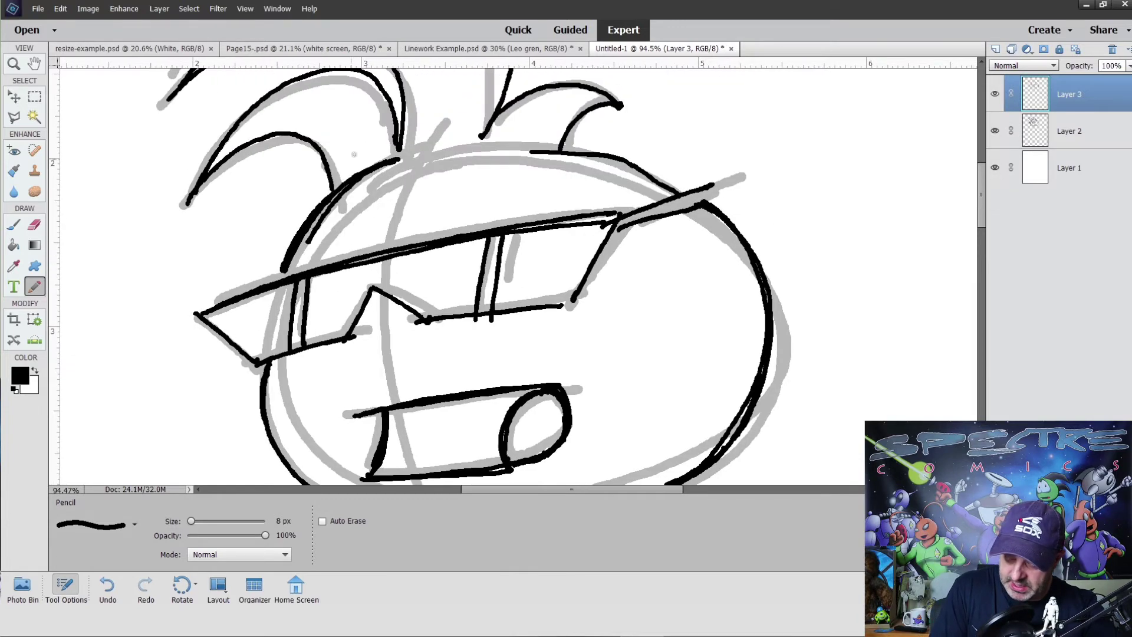
drag(378, 174, 361, 235)
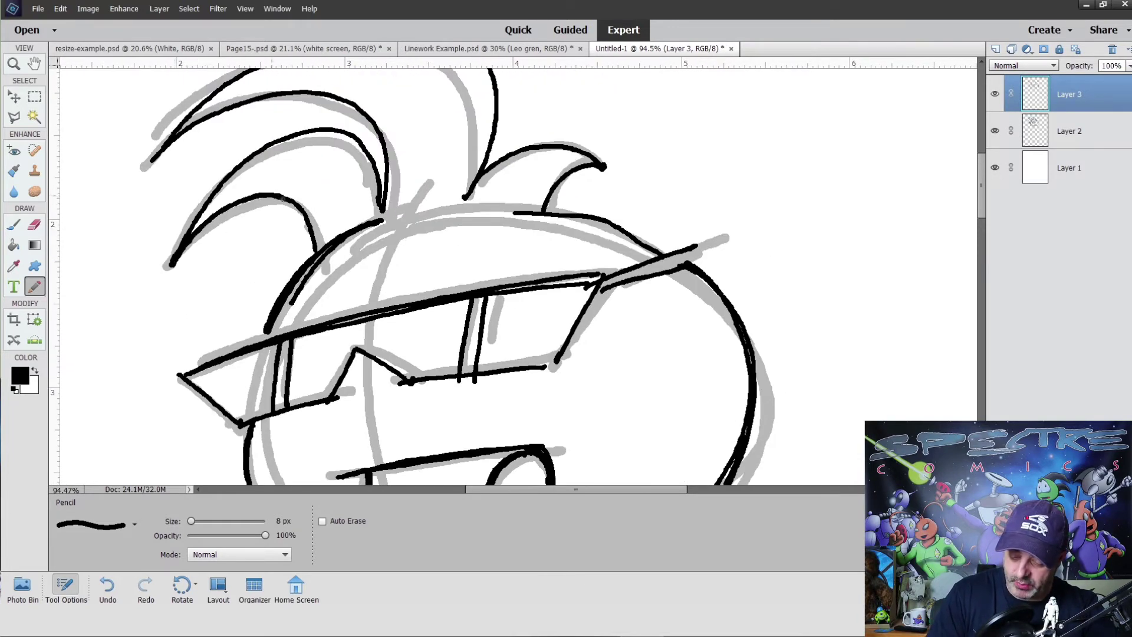
drag(278, 196, 306, 248)
mouse_move(184, 248)
mouse_down()
mouse_move(241, 208)
mouse_move(284, 203)
mouse_up()
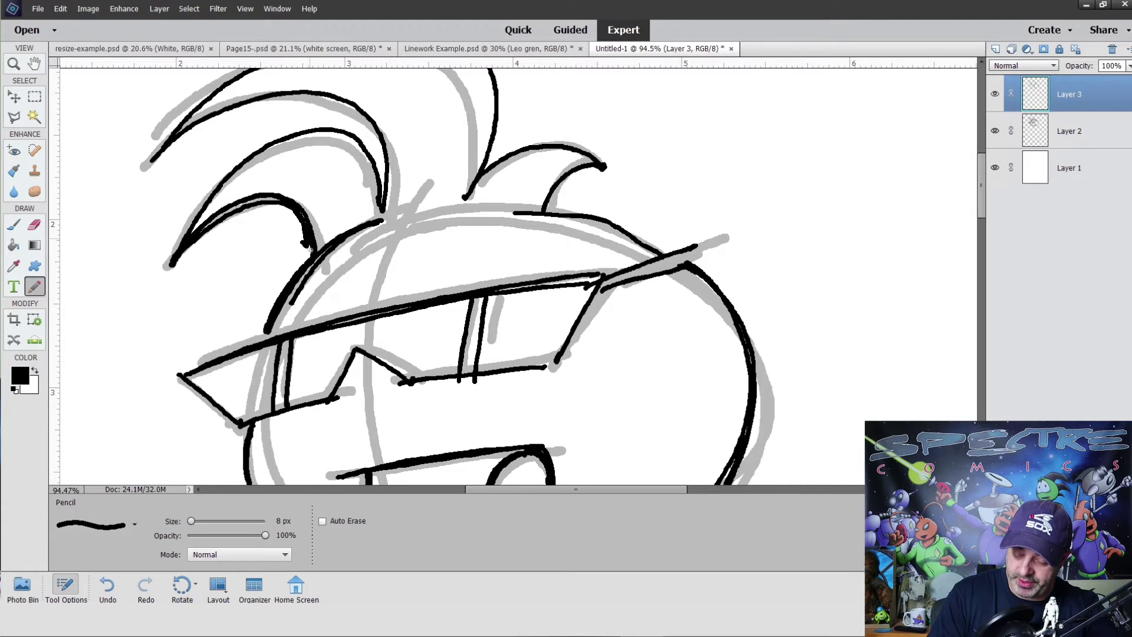
scroll(389, 198, up, 2)
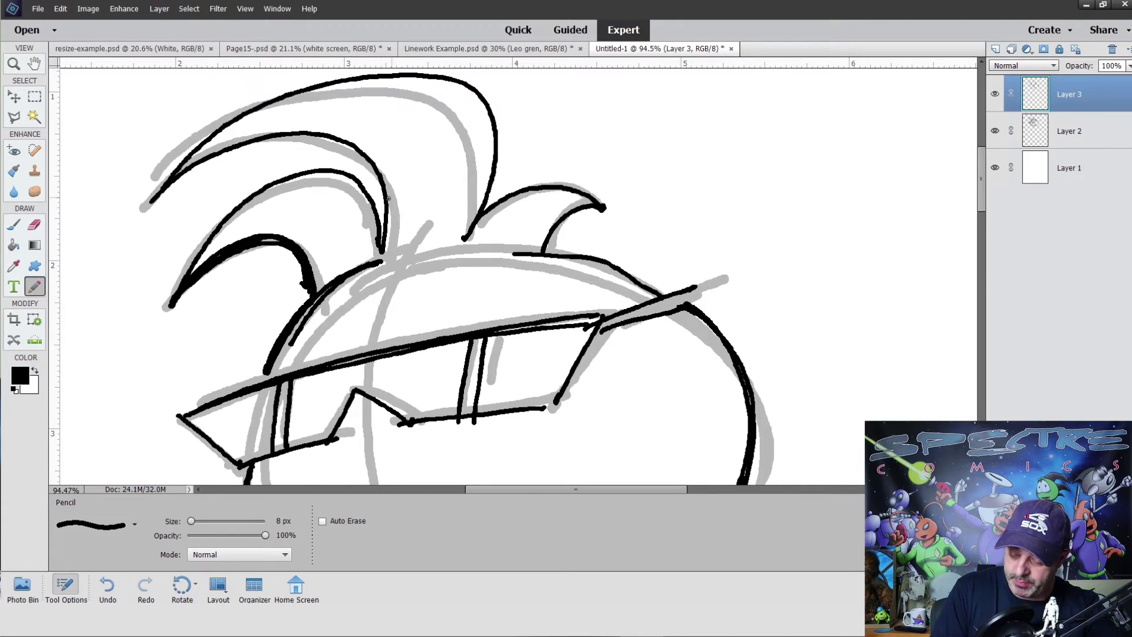
mouse_move(321, 170)
mouse_down()
mouse_move(257, 188)
mouse_move(204, 242)
mouse_up()
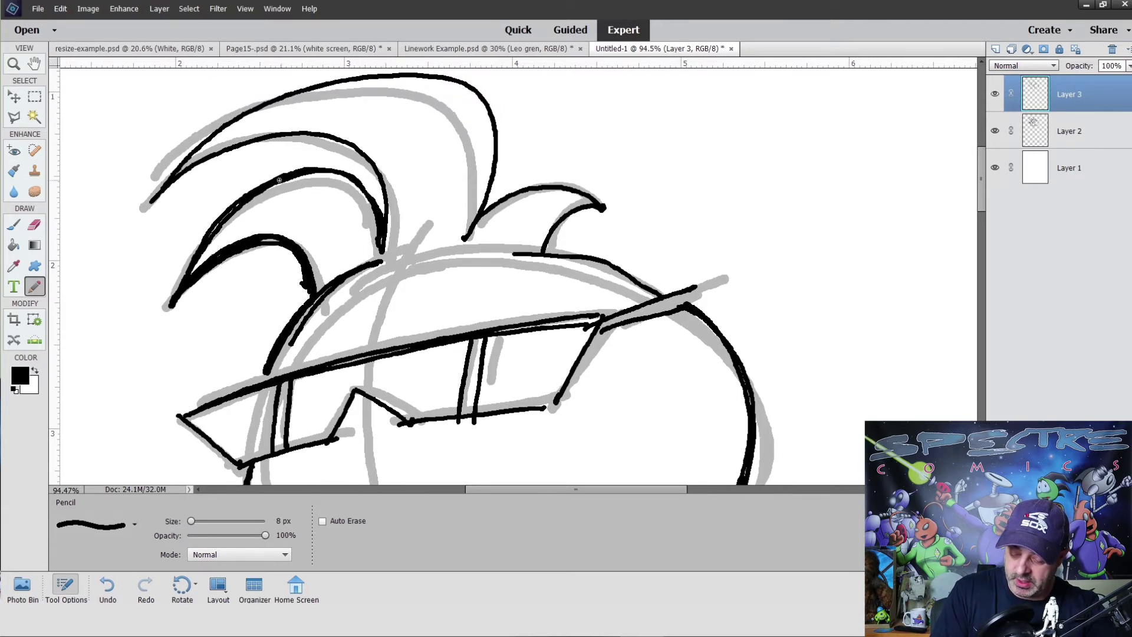
drag(279, 180, 190, 266)
drag(364, 192, 378, 245)
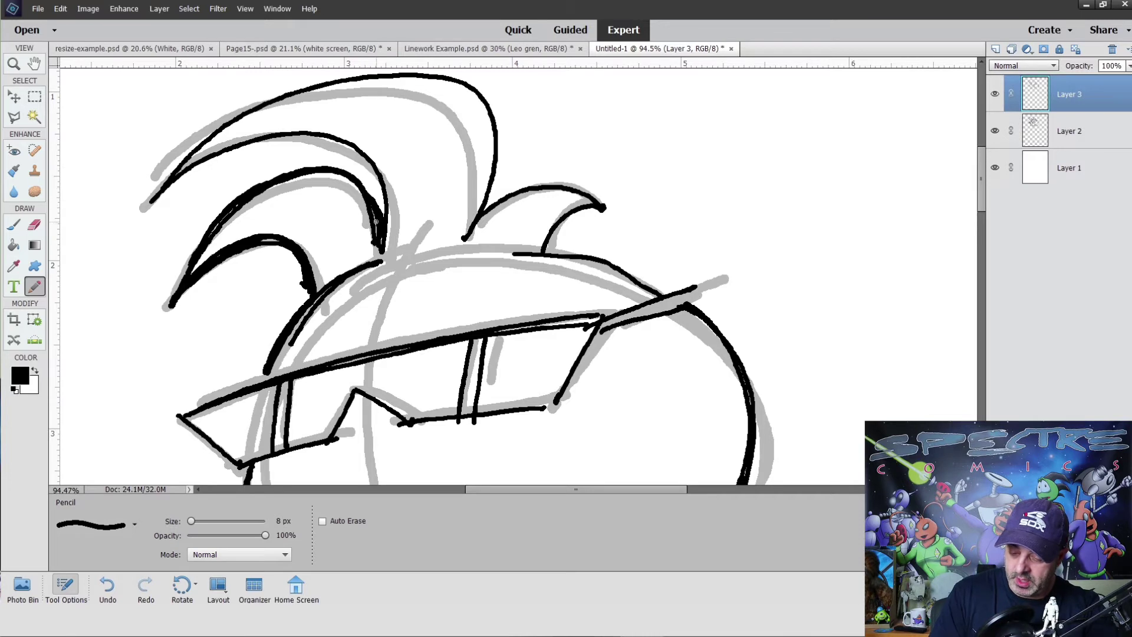
scroll(491, 272, up, 3)
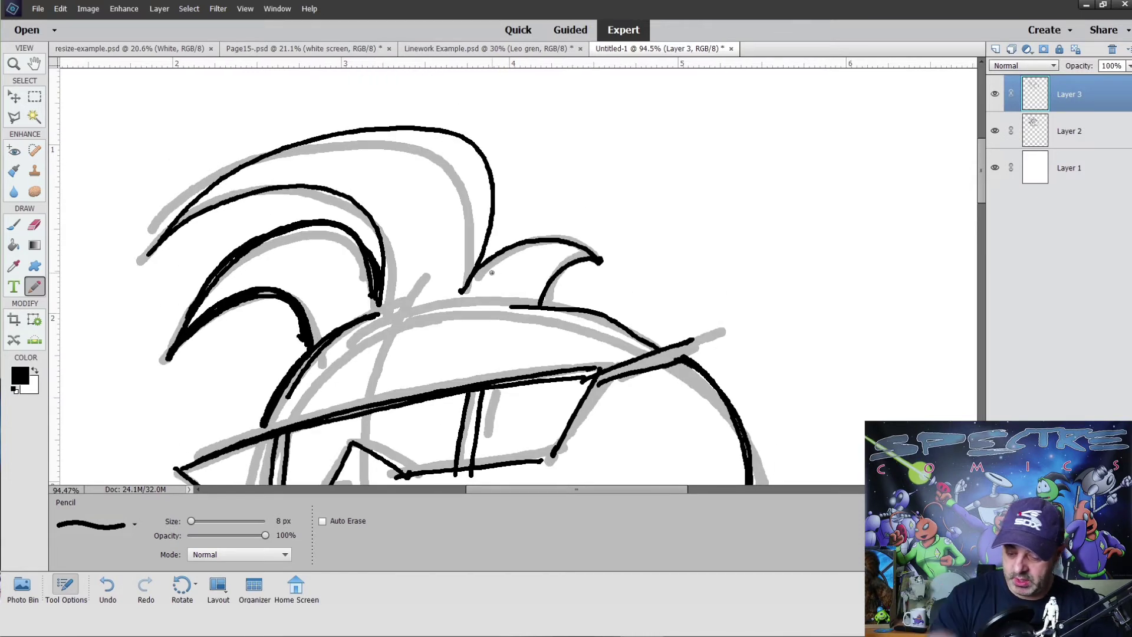
mouse_move(159, 240)
mouse_down()
mouse_move(223, 181)
mouse_move(383, 121)
mouse_move(454, 141)
mouse_move(478, 162)
mouse_move(466, 278)
mouse_up()
mouse_move(491, 170)
mouse_down()
mouse_move(466, 136)
mouse_move(351, 130)
mouse_move(373, 123)
mouse_move(259, 160)
mouse_move(291, 147)
mouse_move(168, 228)
mouse_move(189, 226)
mouse_move(204, 202)
mouse_move(292, 183)
mouse_move(367, 211)
mouse_up()
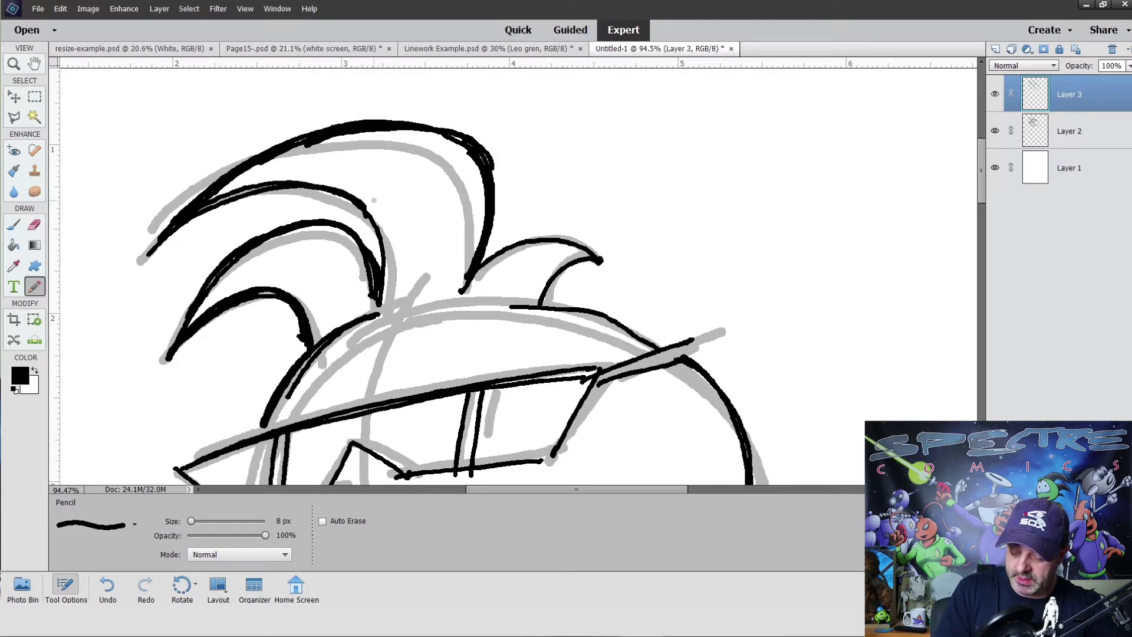
drag(383, 262, 405, 227)
mouse_move(606, 218)
mouse_down()
mouse_move(524, 210)
mouse_move(490, 253)
mouse_up()
- Zoom in to 200% on the upper hair strokes
click(13, 63)
drag(169, 106, 519, 289)
drag(232, 242, 349, 315)
click(35, 224)
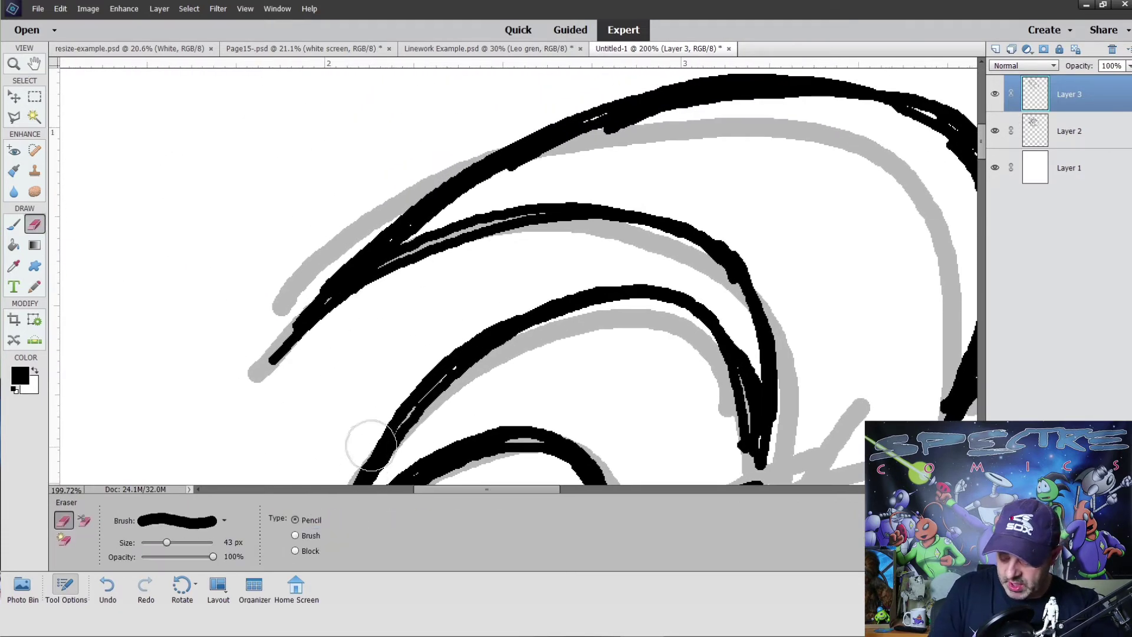
- Set the eraser to 8 px, then thin the hair strokes and taper the upper stroke's tail
drag(167, 543, 146, 543)
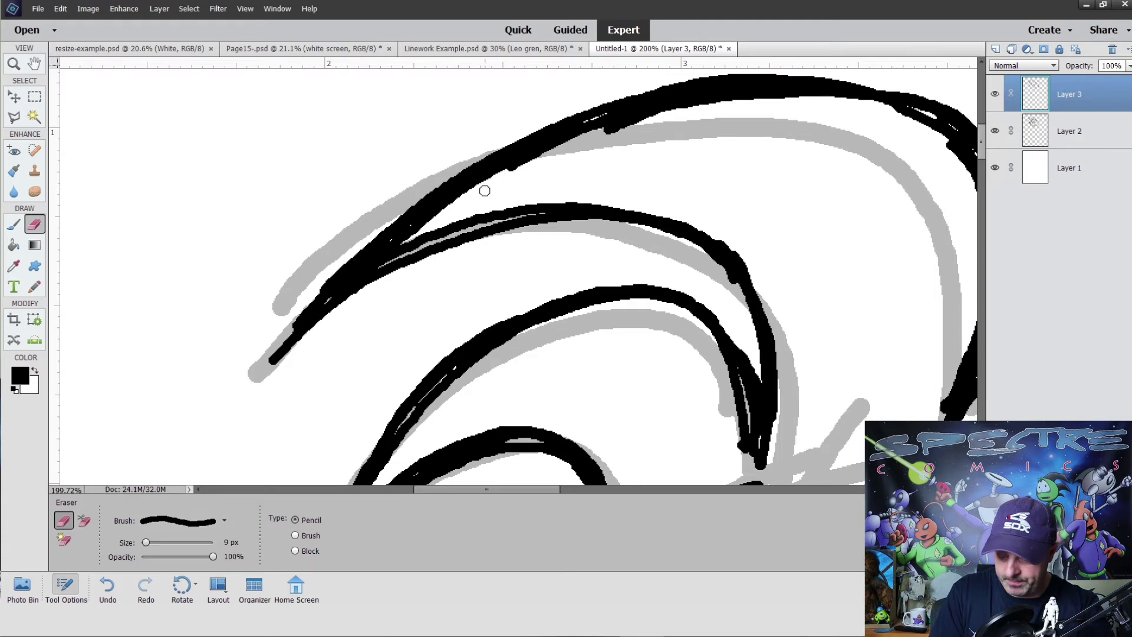
key(bracketleft)
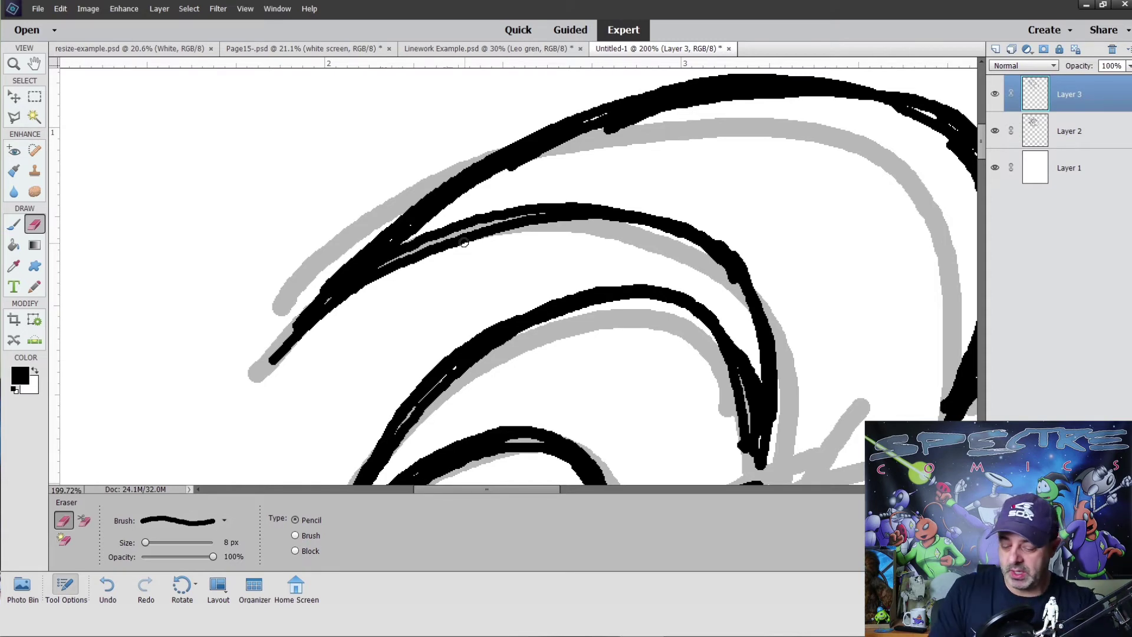
drag(488, 313, 590, 325)
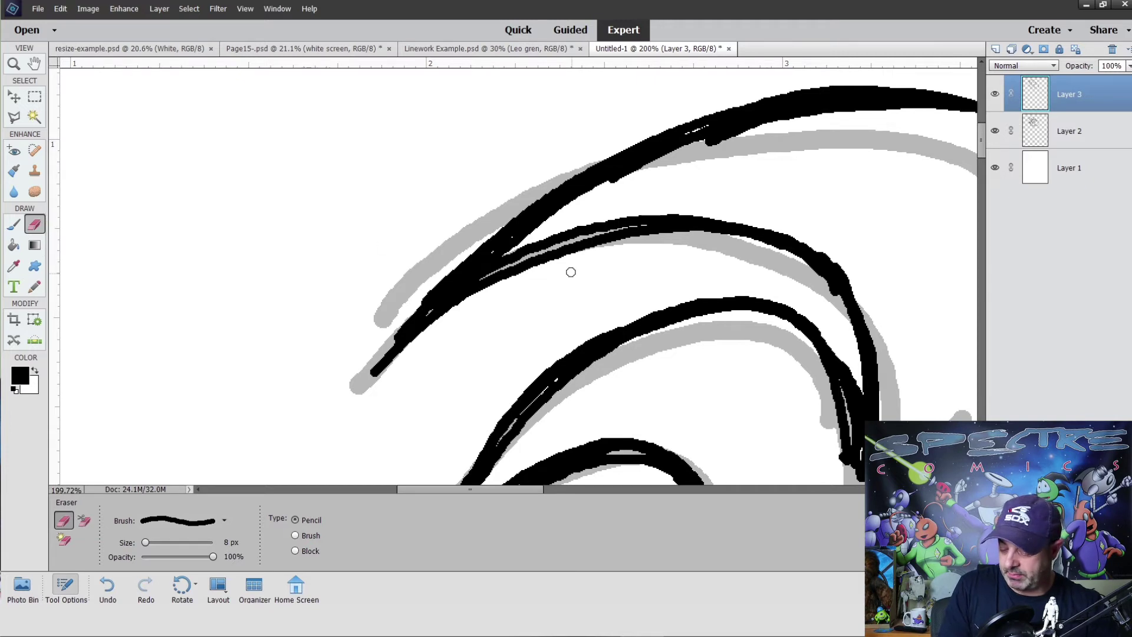
mouse_move(557, 259)
mouse_down()
mouse_move(494, 285)
mouse_move(366, 382)
mouse_up()
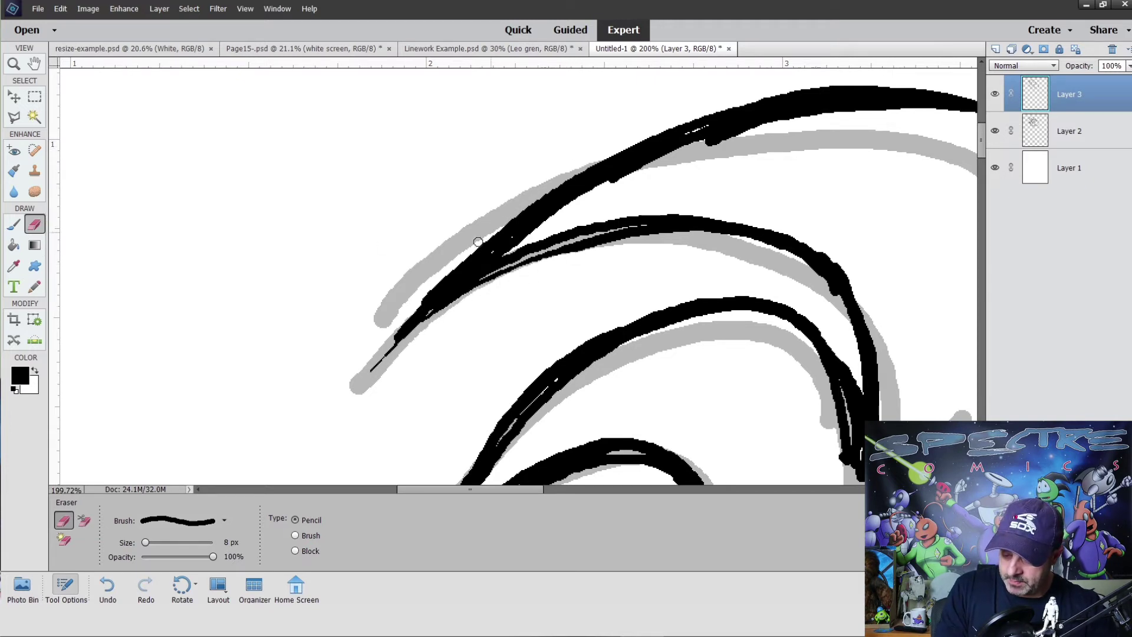
drag(477, 242, 406, 304)
drag(457, 268, 382, 359)
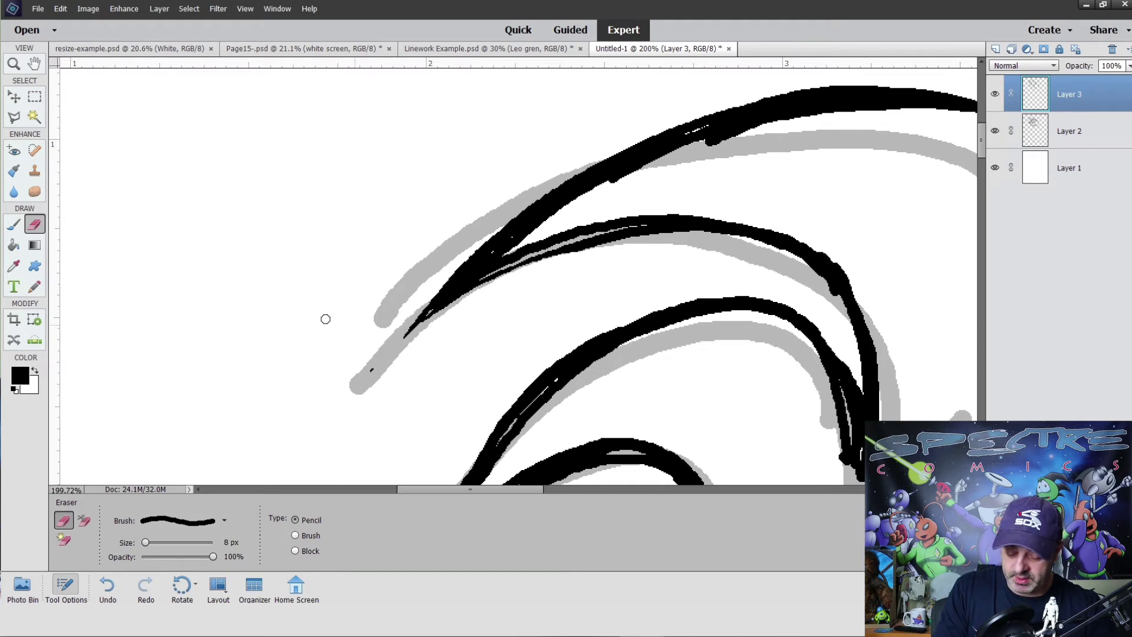
- Fill the white gaps in the upper and left diagonal strokes with the pencil
click(34, 286)
mouse_move(750, 116)
mouse_down()
mouse_move(621, 167)
mouse_move(521, 236)
mouse_move(636, 232)
mouse_up()
scroll(636, 232, right, 5)
scroll(635, 232, down, 3)
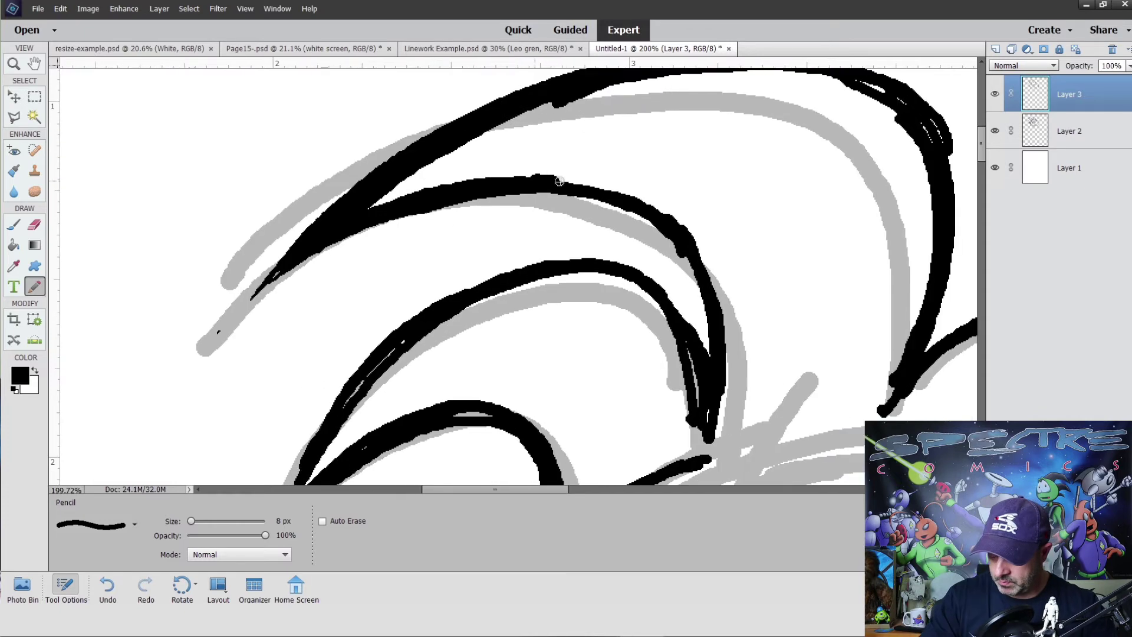
scroll(730, 387, down, 2)
scroll(730, 387, left, 2)
mouse_move(421, 258)
mouse_down()
mouse_move(439, 234)
mouse_move(336, 380)
mouse_up()
- Erase the thin tail of the diagonal stroke and select the grey sketch layer
click(34, 224)
key(n)
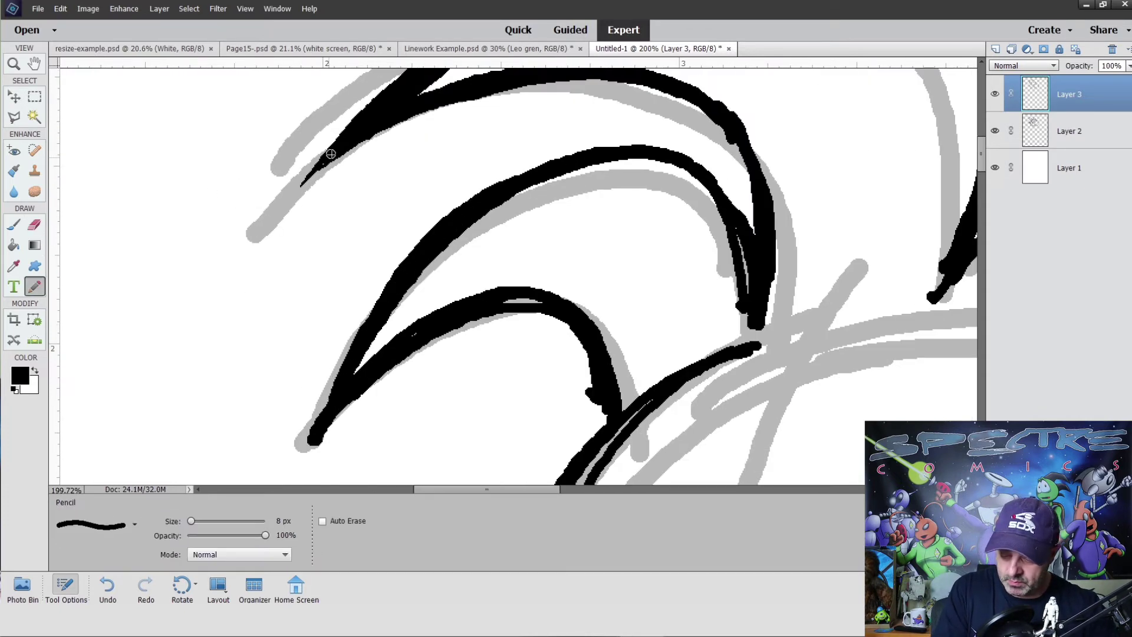
scroll(268, 217, up, 3)
scroll(268, 217, left, 1)
key(e)
drag(321, 281, 328, 270)
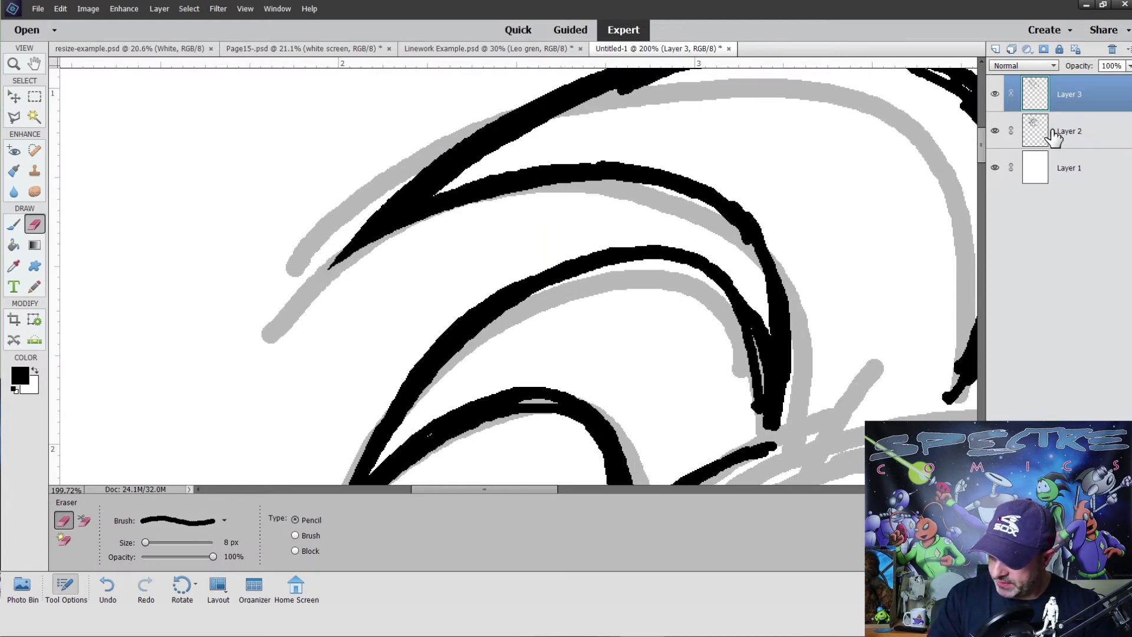
click(1076, 136)
- Hide the grey sketch layer, return to Layer 3, and erase the top hair stroke thinner with a sharp tip
click(994, 131)
click(1088, 97)
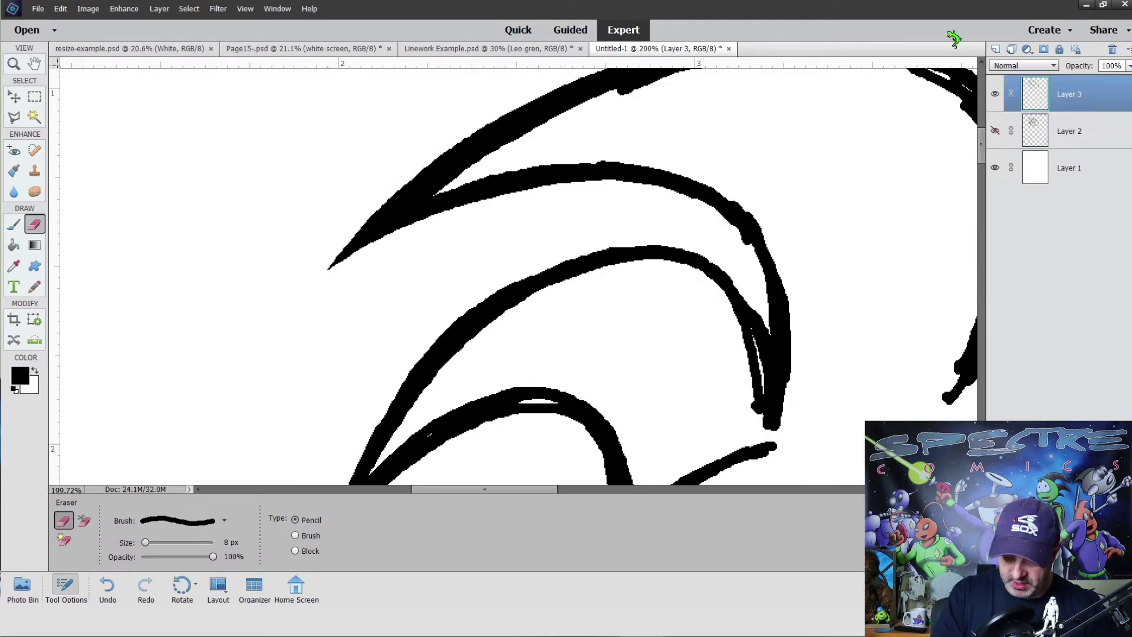
drag(417, 296, 374, 387)
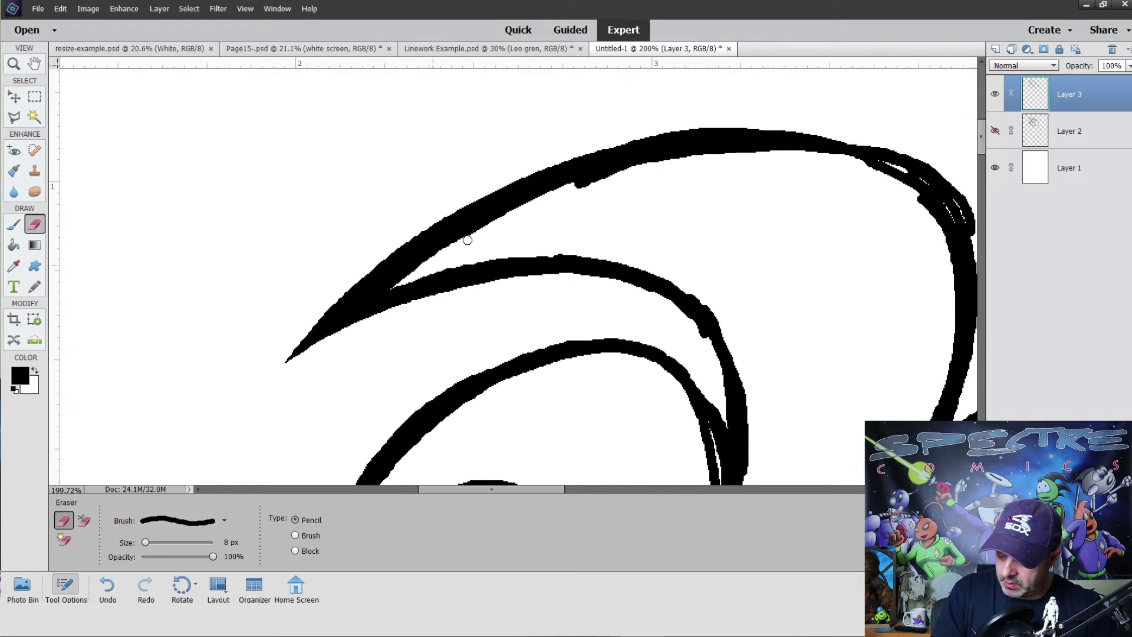
drag(467, 240, 814, 166)
drag(569, 155, 271, 384)
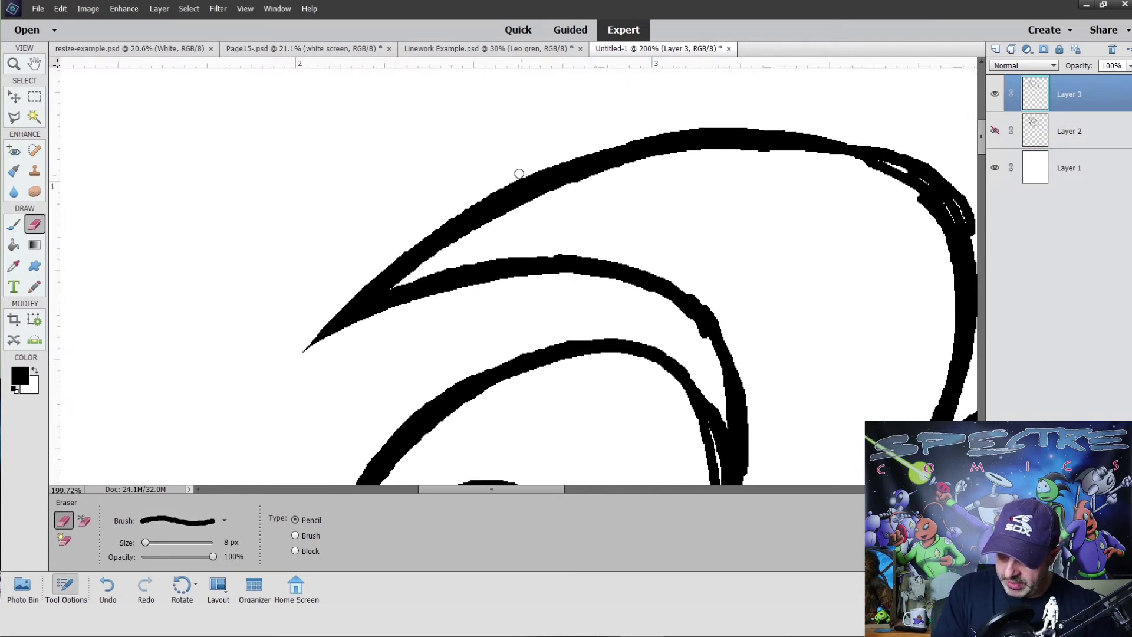
drag(467, 197, 336, 311)
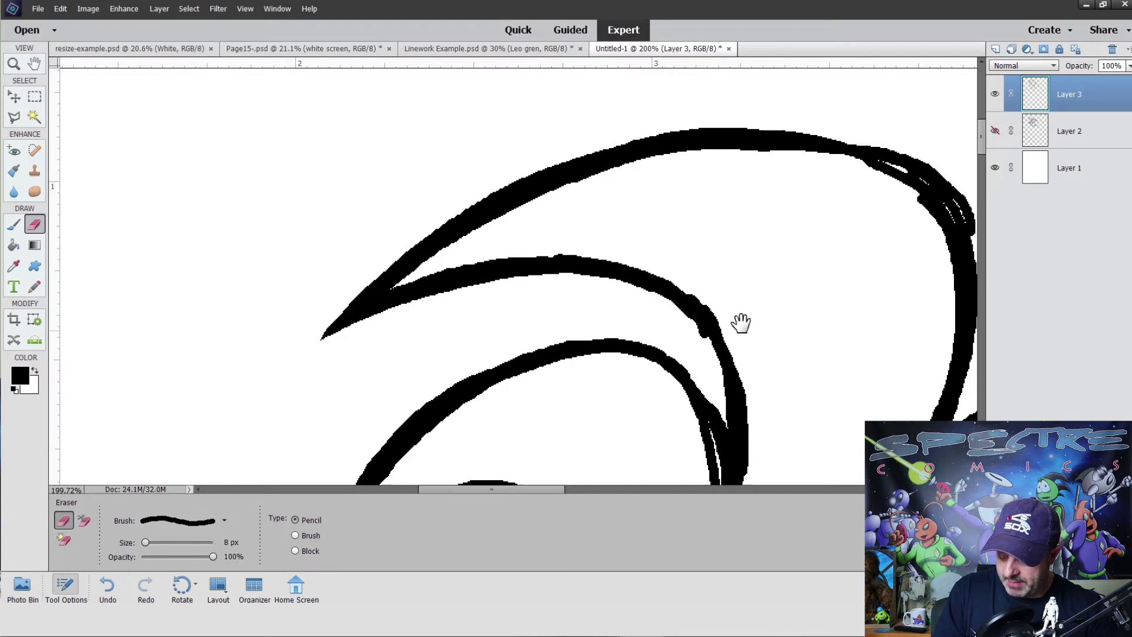
- Trim the long lower hair curve: thin its right edge and erase the tip hook and inner line
mouse_move(741, 320)
mouse_down()
mouse_move(463, 179)
mouse_move(451, 209)
mouse_move(465, 292)
mouse_move(454, 389)
mouse_up()
mouse_move(474, 288)
mouse_down()
mouse_move(469, 366)
mouse_move(454, 386)
mouse_up()
drag(508, 348, 509, 341)
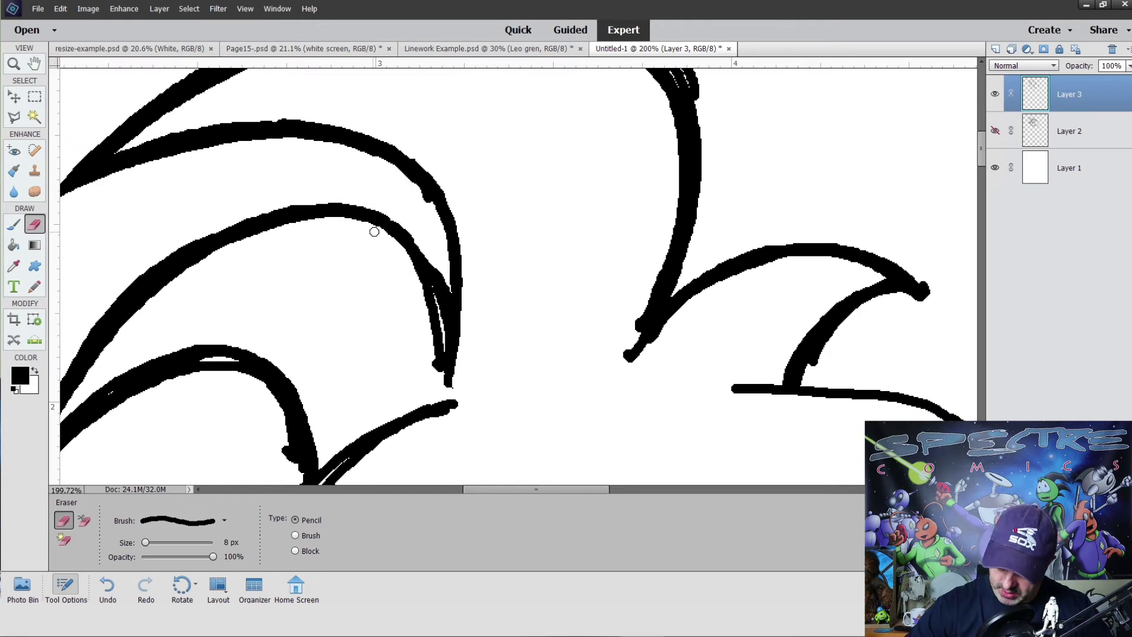
mouse_move(374, 231)
mouse_down()
mouse_move(425, 283)
mouse_move(439, 368)
mouse_move(433, 355)
mouse_up()
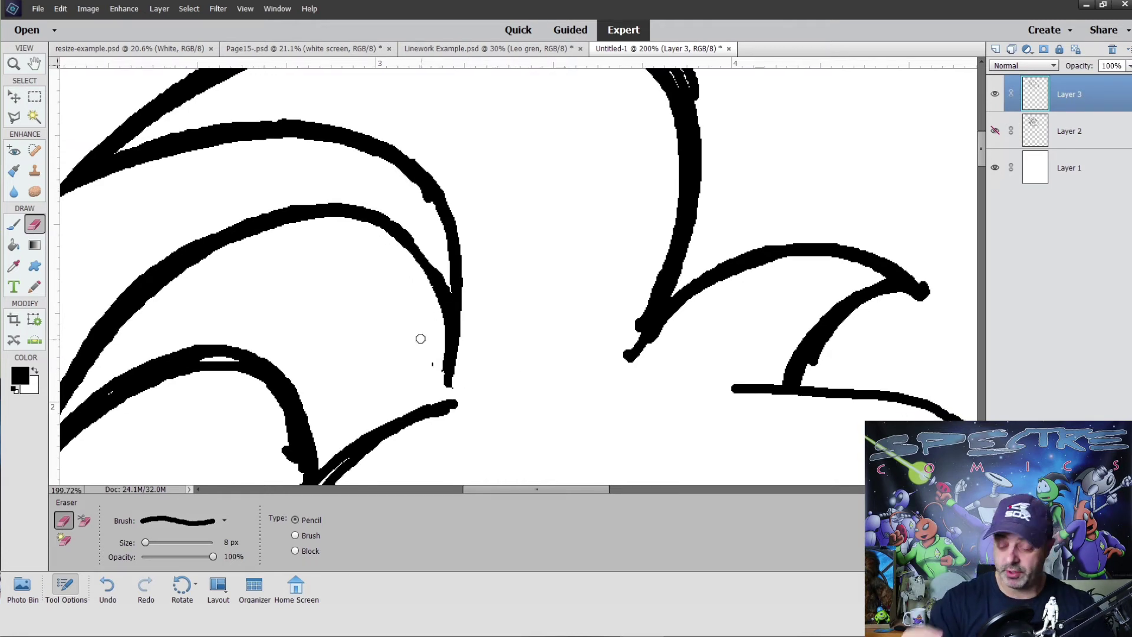
- With the Pencil, thicken the top curve and darken the inner and outer hair curves
click(34, 286)
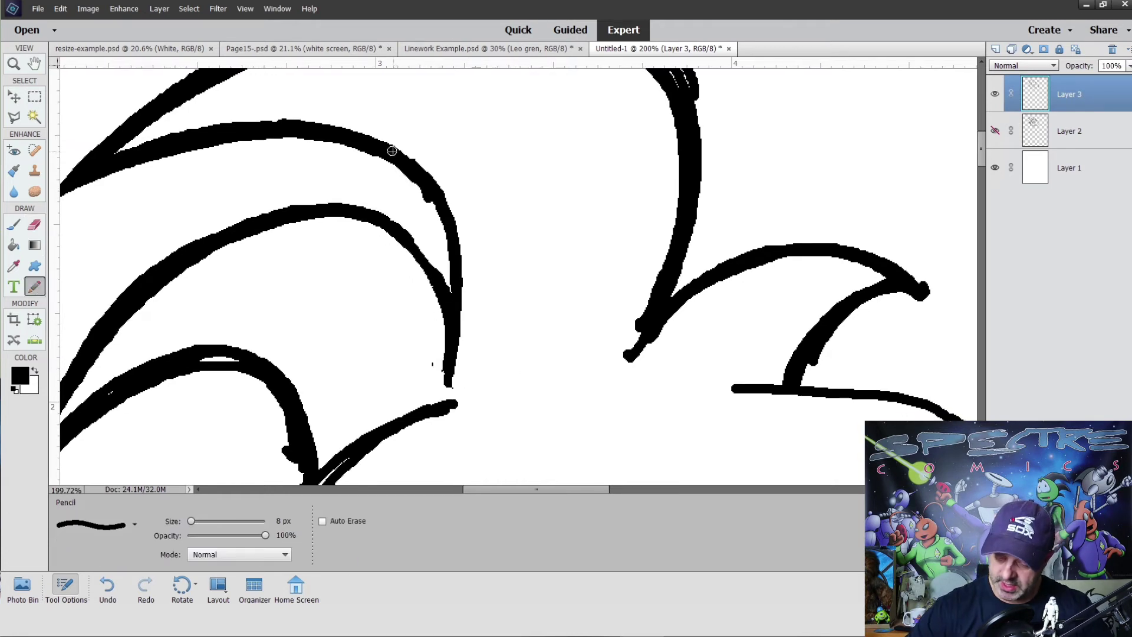
mouse_move(392, 151)
mouse_down()
mouse_move(440, 176)
mouse_move(463, 277)
mouse_move(449, 381)
mouse_up()
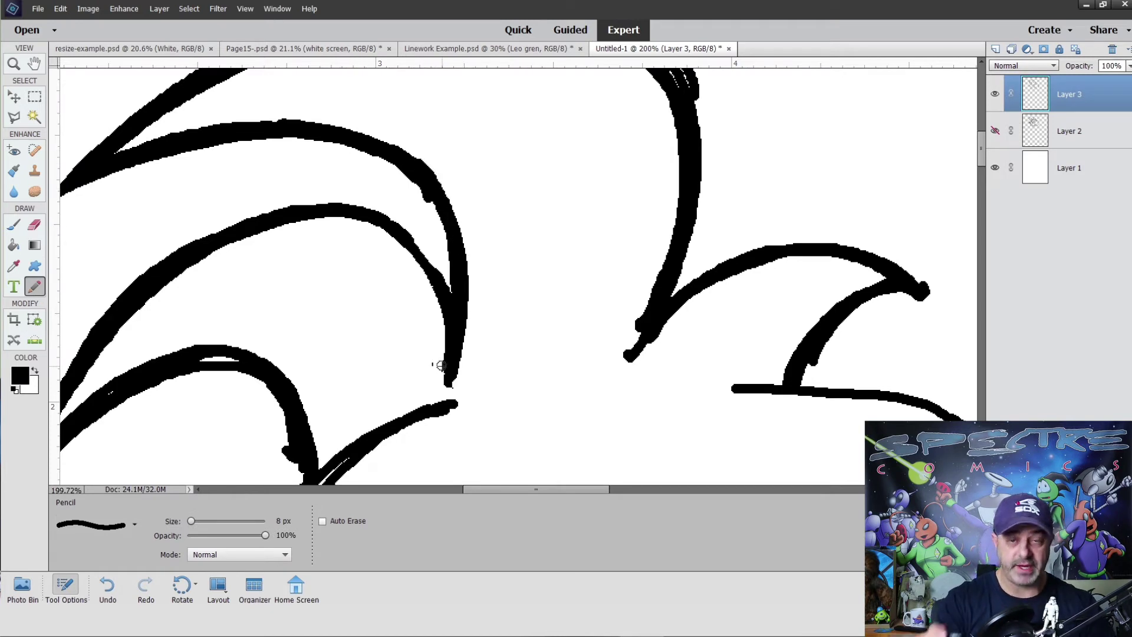
drag(515, 311, 583, 210)
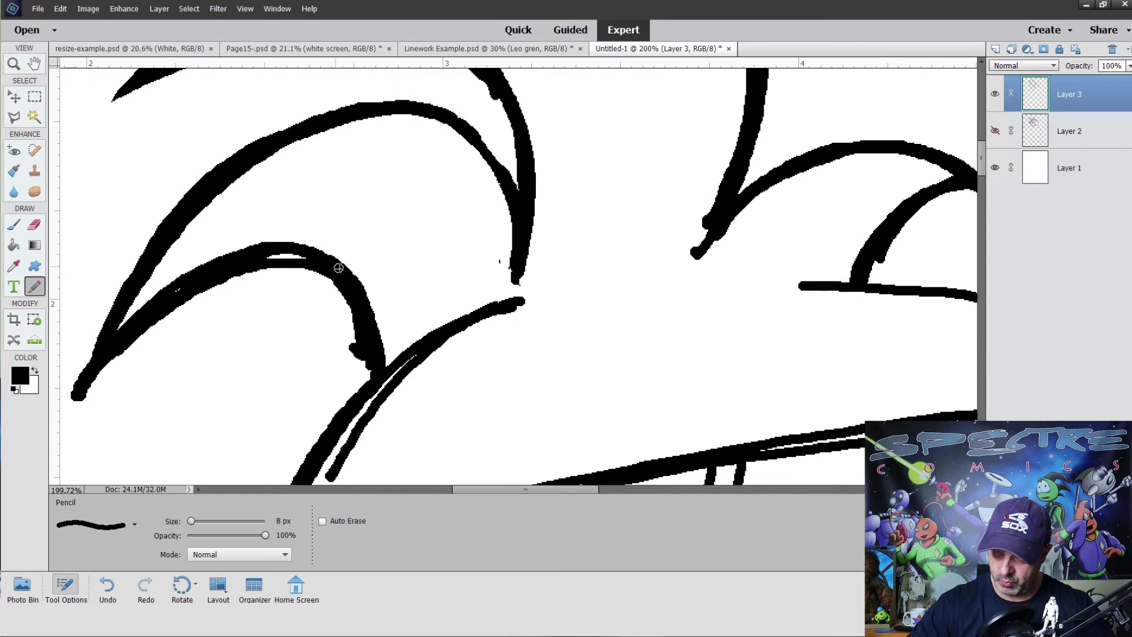
drag(339, 268, 377, 363)
mouse_move(292, 267)
mouse_down()
mouse_move(490, 241)
mouse_move(485, 223)
mouse_up()
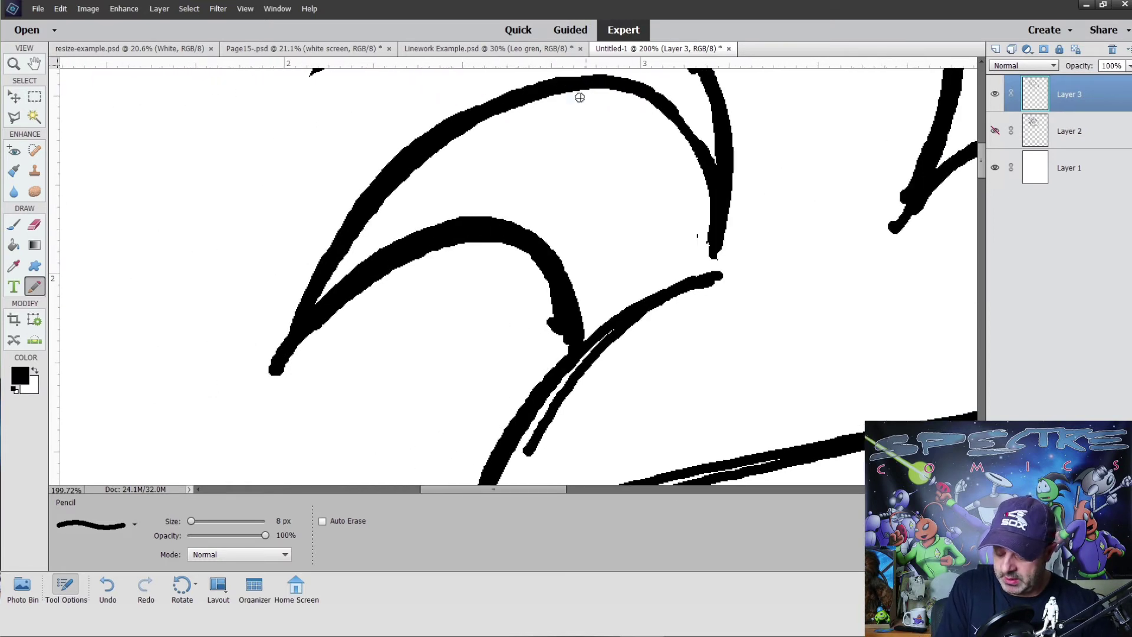
mouse_move(580, 97)
mouse_down()
mouse_move(600, 136)
mouse_move(601, 120)
mouse_move(508, 134)
mouse_move(410, 207)
mouse_move(304, 370)
mouse_up()
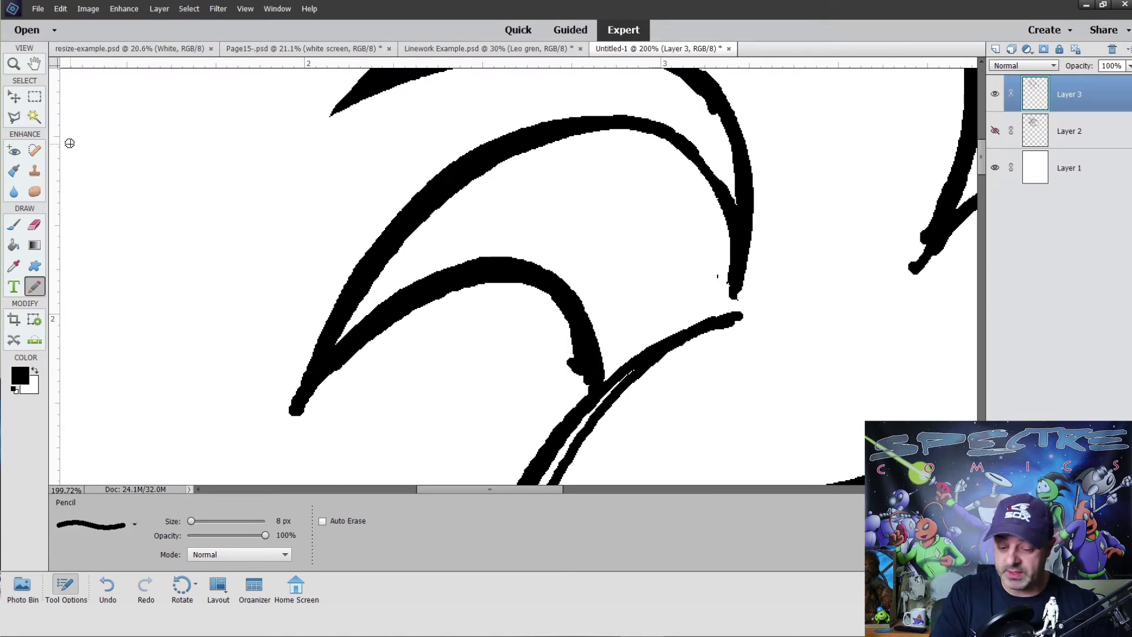
- Erase along the outer, inner, middle and left hair curves to thin their edges and sharpen tips
click(35, 225)
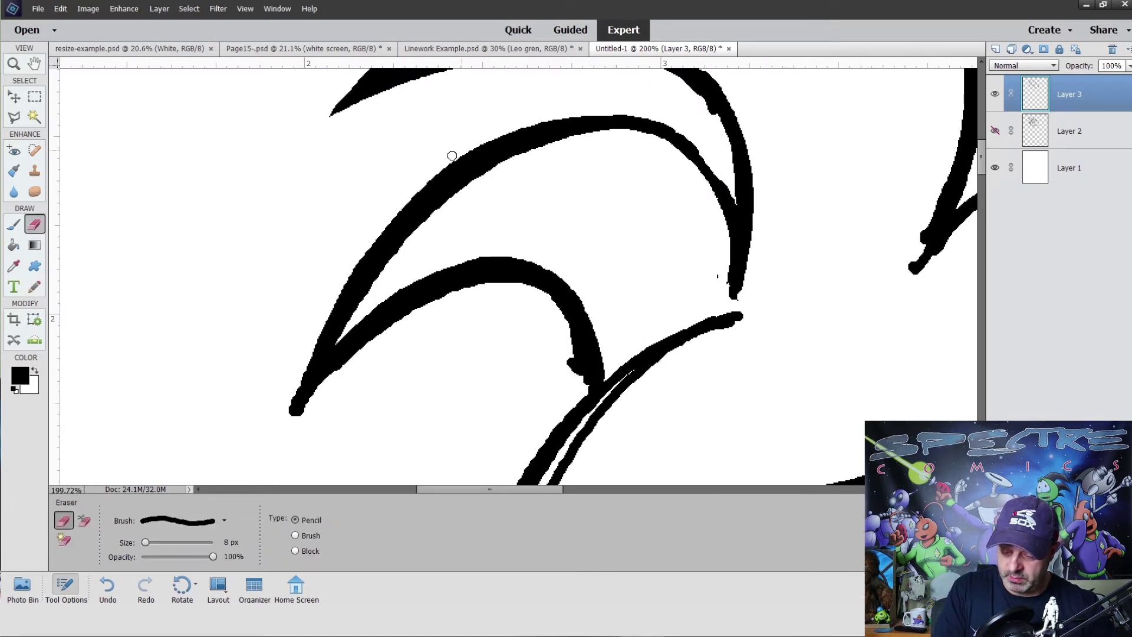
mouse_move(398, 204)
mouse_down()
mouse_move(344, 277)
mouse_move(291, 416)
mouse_up()
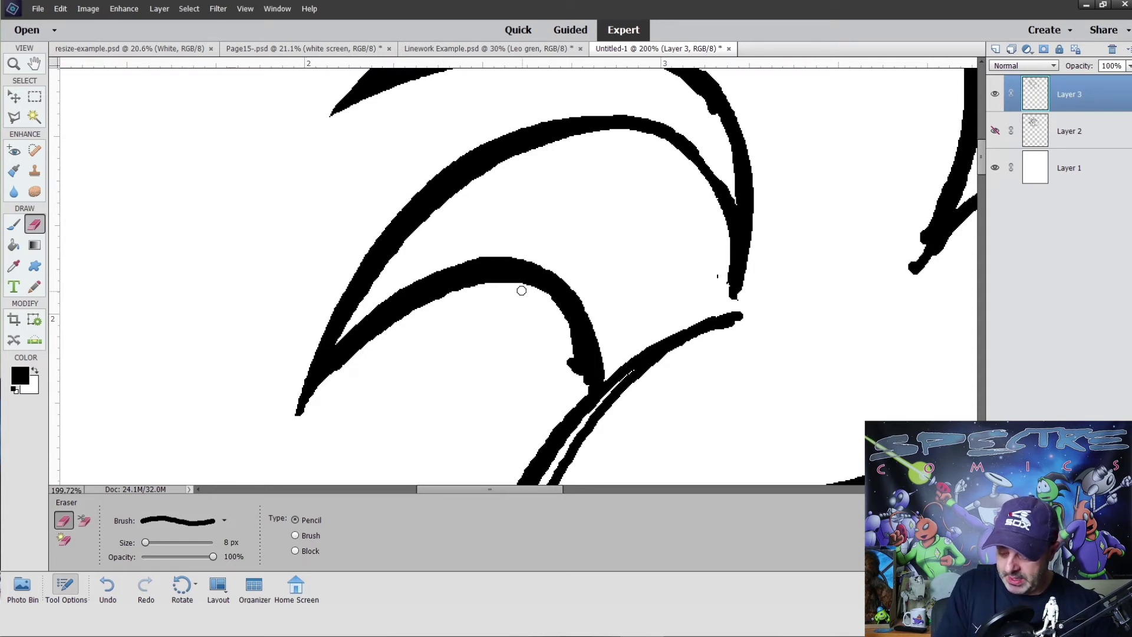
drag(617, 278, 794, 222)
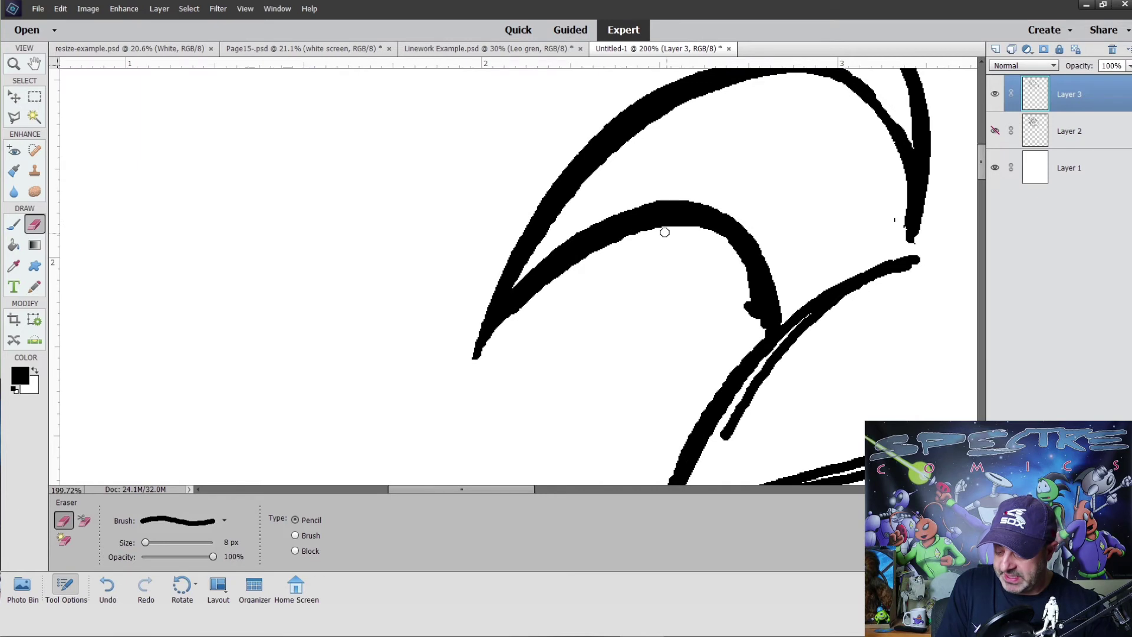
mouse_move(665, 232)
mouse_down()
mouse_move(606, 245)
mouse_move(518, 294)
mouse_move(465, 367)
mouse_up()
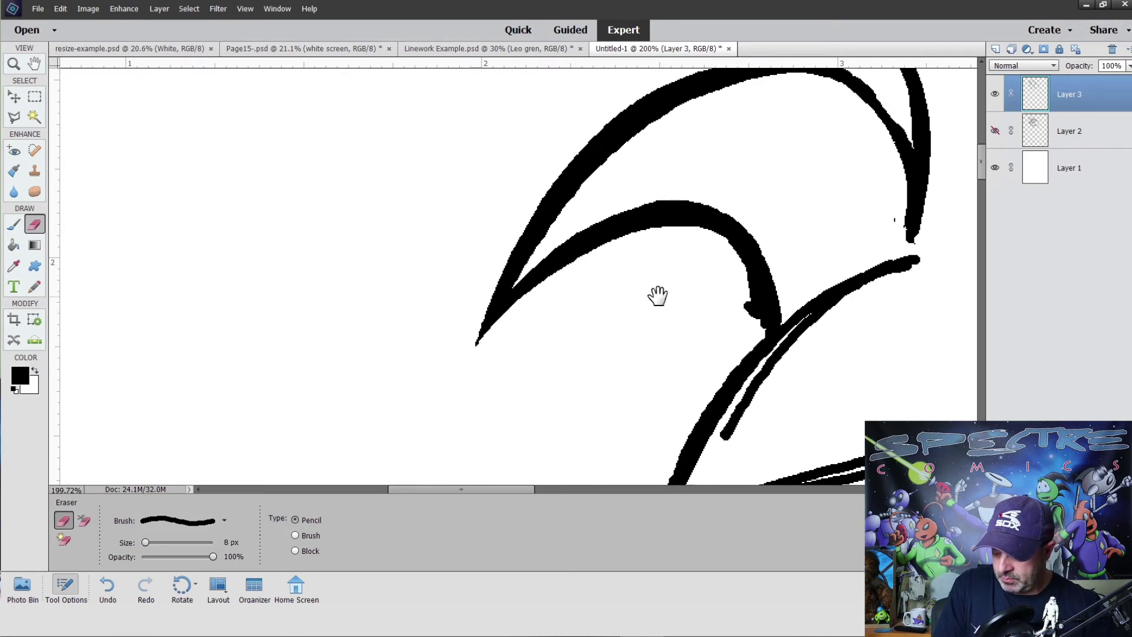
drag(658, 295, 583, 371)
mouse_move(476, 311)
mouse_down()
mouse_move(521, 245)
mouse_move(616, 173)
mouse_move(723, 150)
mouse_move(758, 160)
mouse_up()
drag(708, 289, 672, 243)
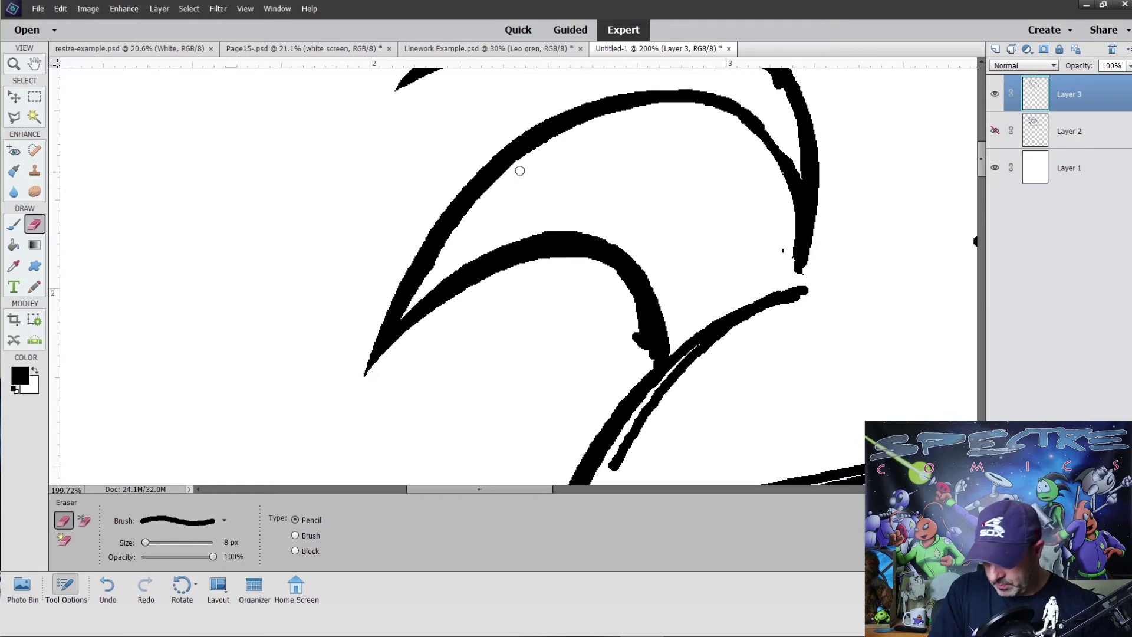
drag(472, 212, 361, 373)
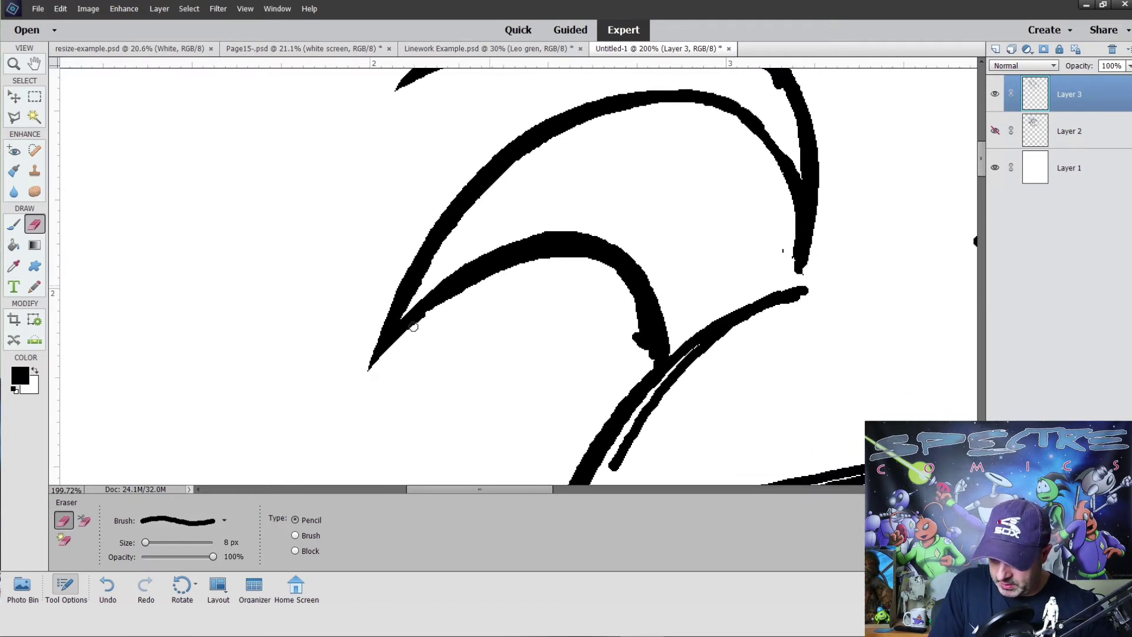
drag(477, 339, 468, 331)
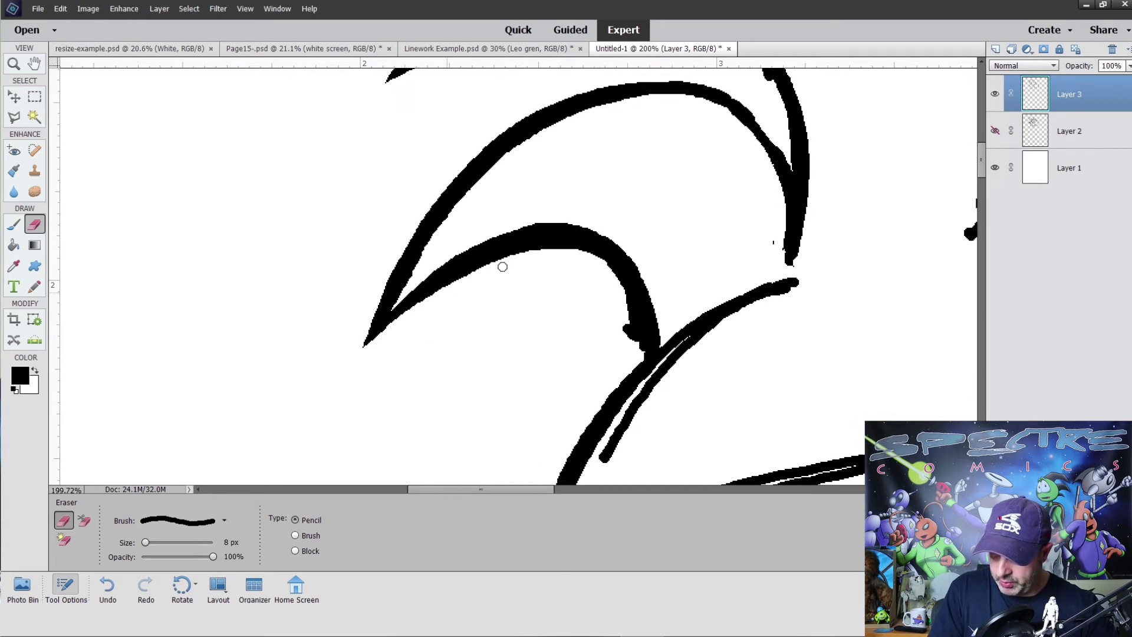
- Zoom in on the left hair spike and trim its inner edge with a smaller eraser
key(z)
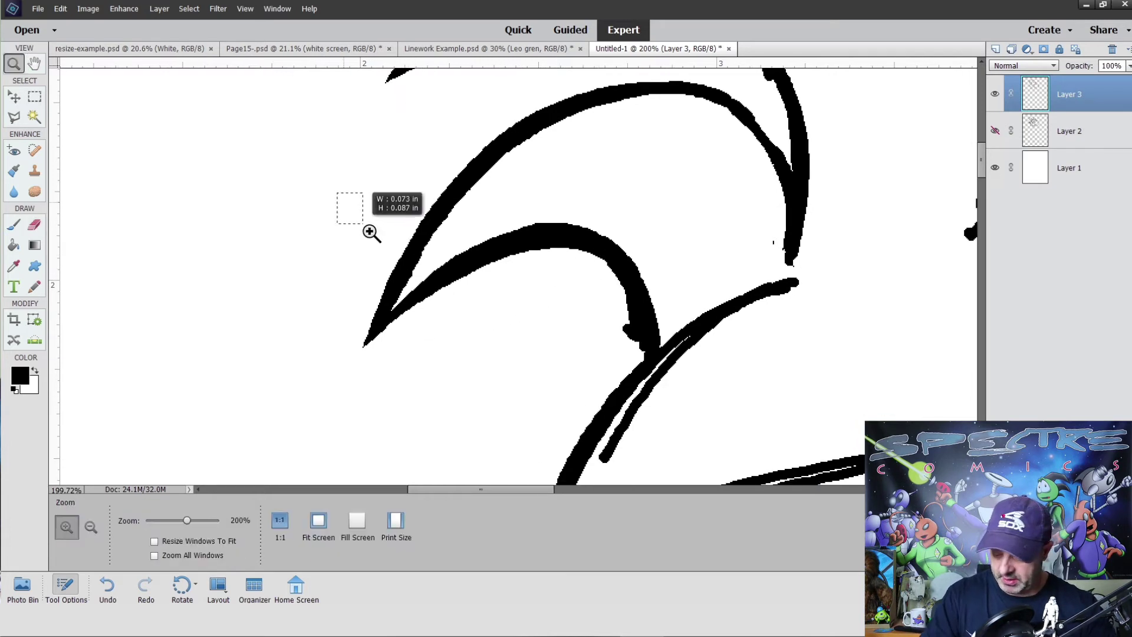
click(652, 273)
drag(559, 358, 523, 366)
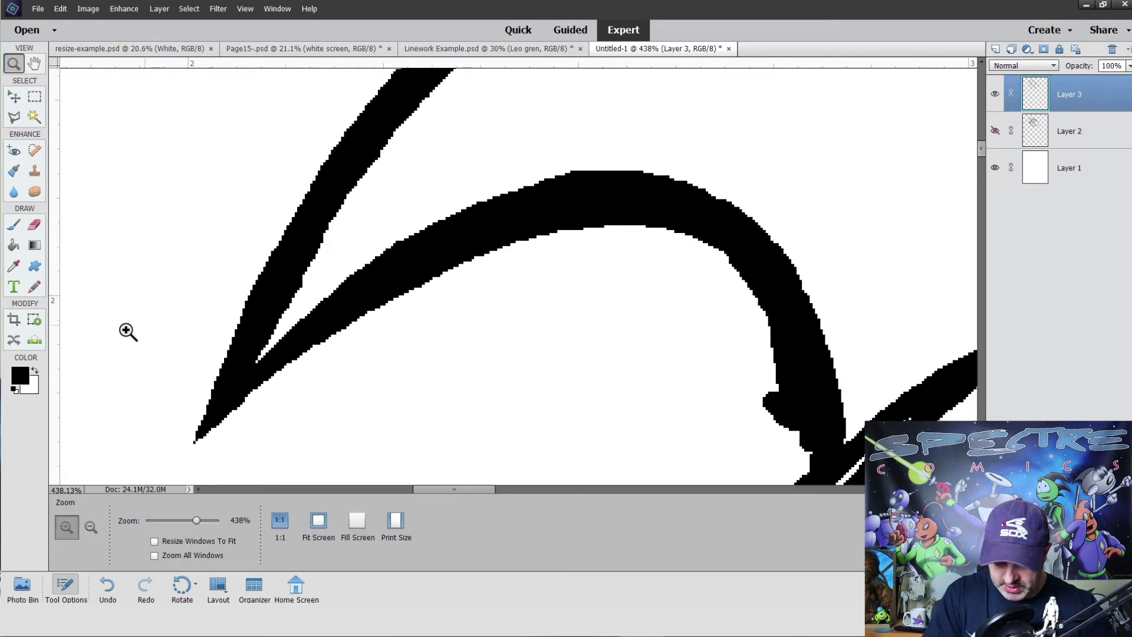
click(35, 224)
key(bracketleft)
key(bracketleft)
key(bracketleft)
key(bracketleft)
key(bracketleft)
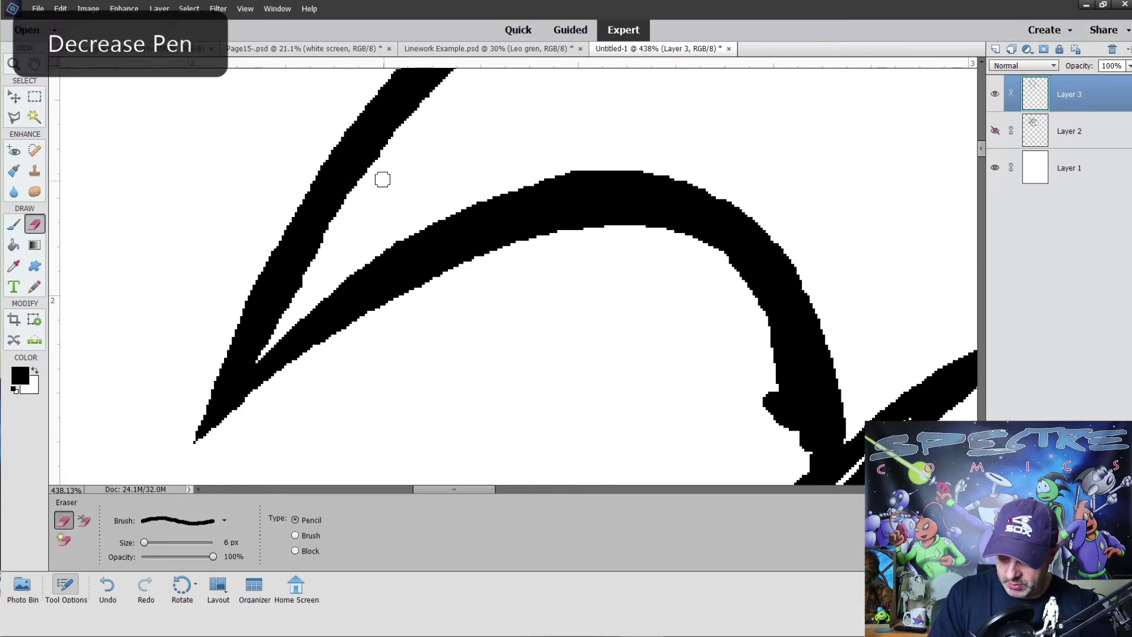
key(bracketright)
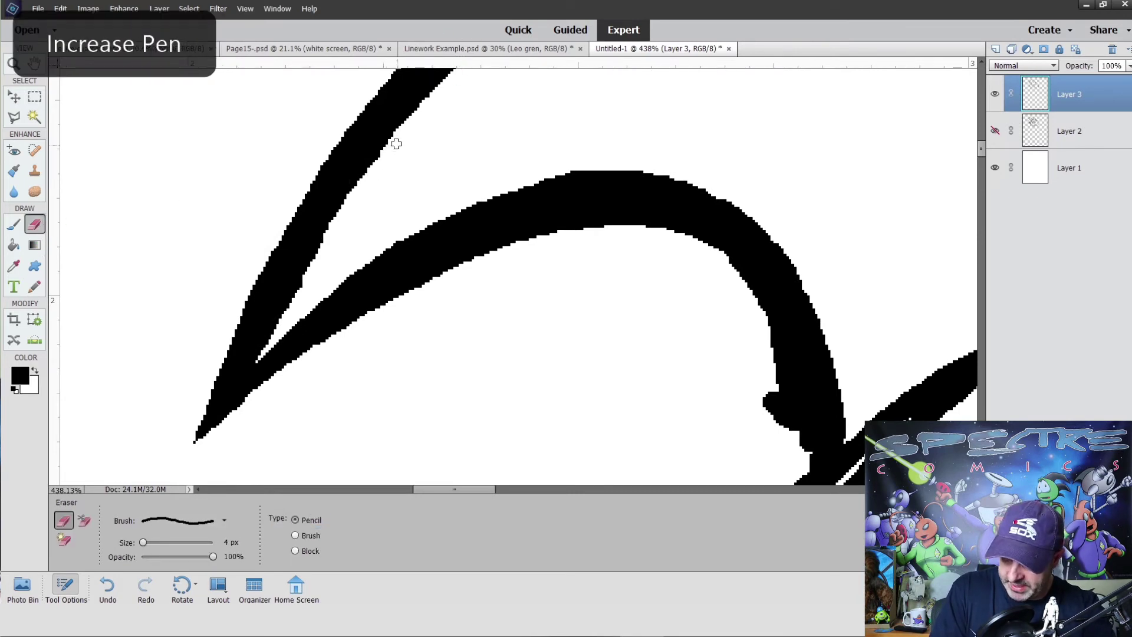
drag(328, 232, 269, 324)
drag(377, 416, 380, 358)
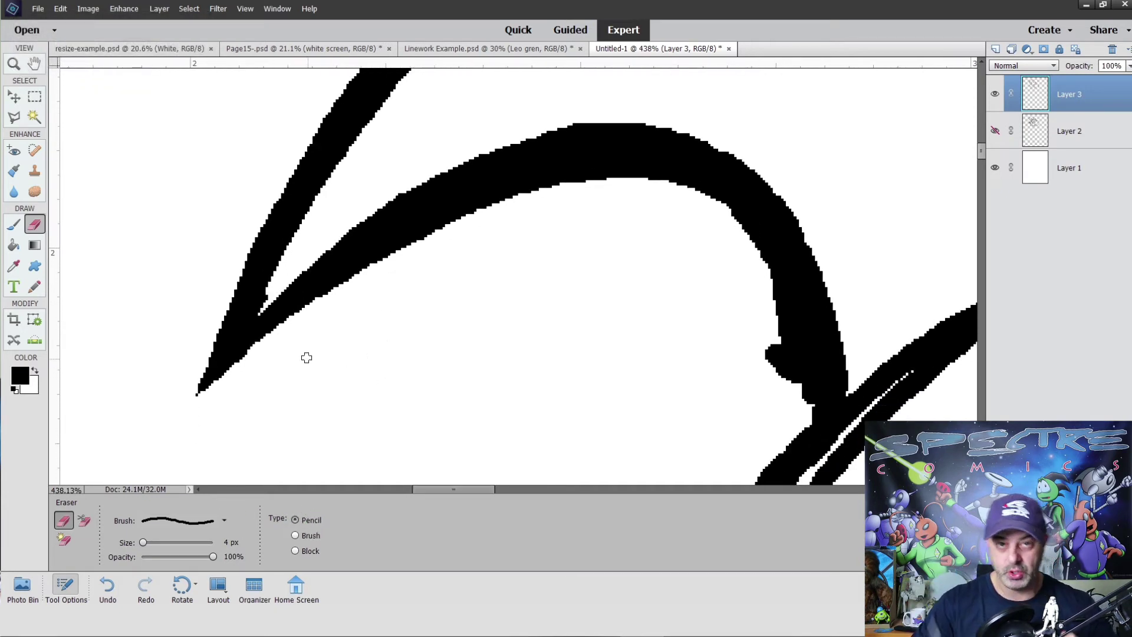
- Set the eraser to soft Brush type at 6 px and feather the spike's left edge to its tip
click(296, 535)
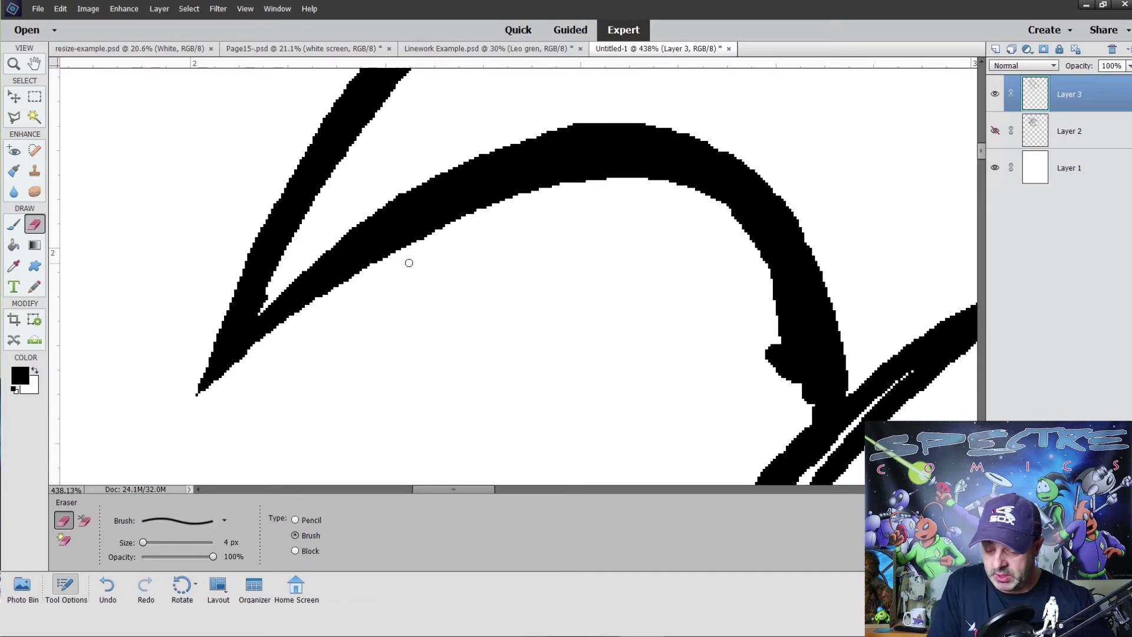
key(bracketright)
key(bracketright)
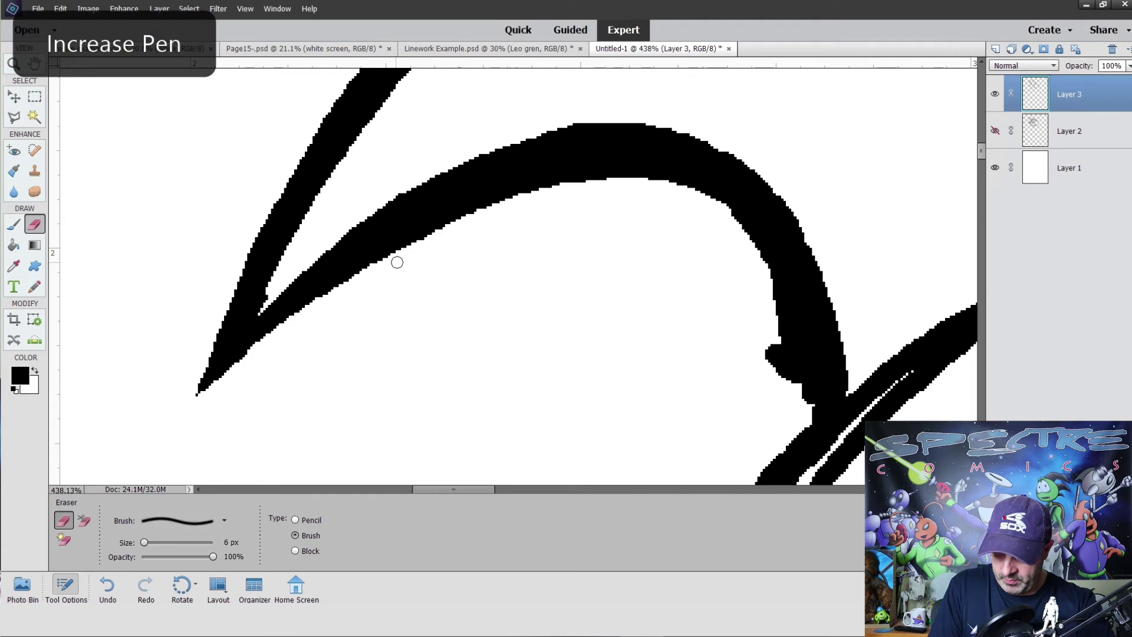
mouse_move(385, 264)
mouse_down()
mouse_move(285, 326)
mouse_move(199, 390)
mouse_up()
drag(295, 162, 204, 344)
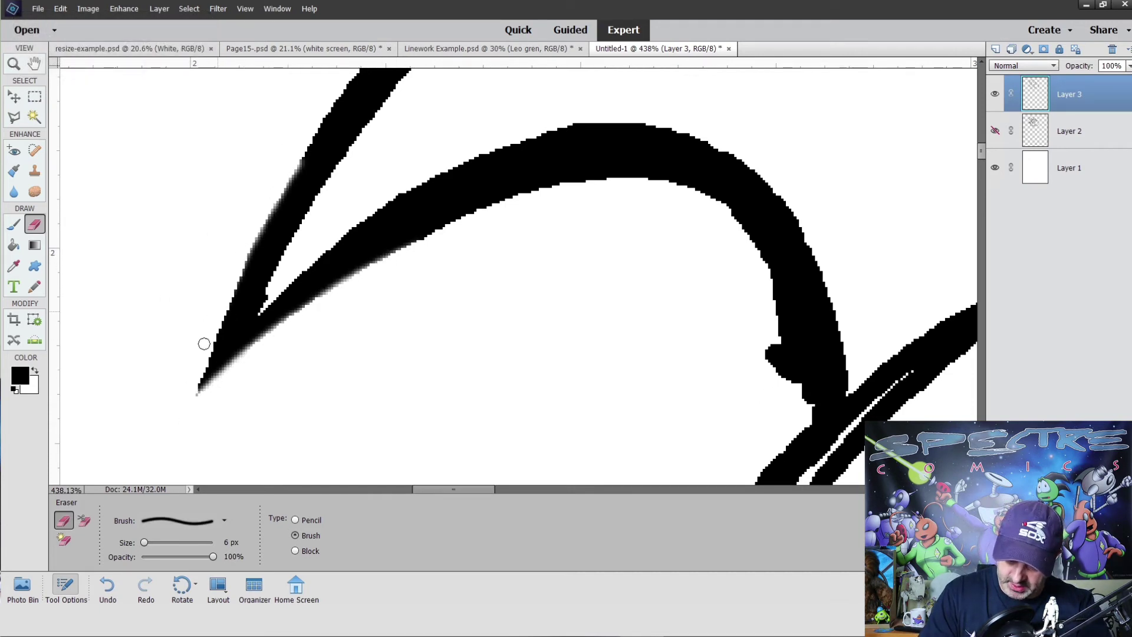
drag(289, 169, 186, 419)
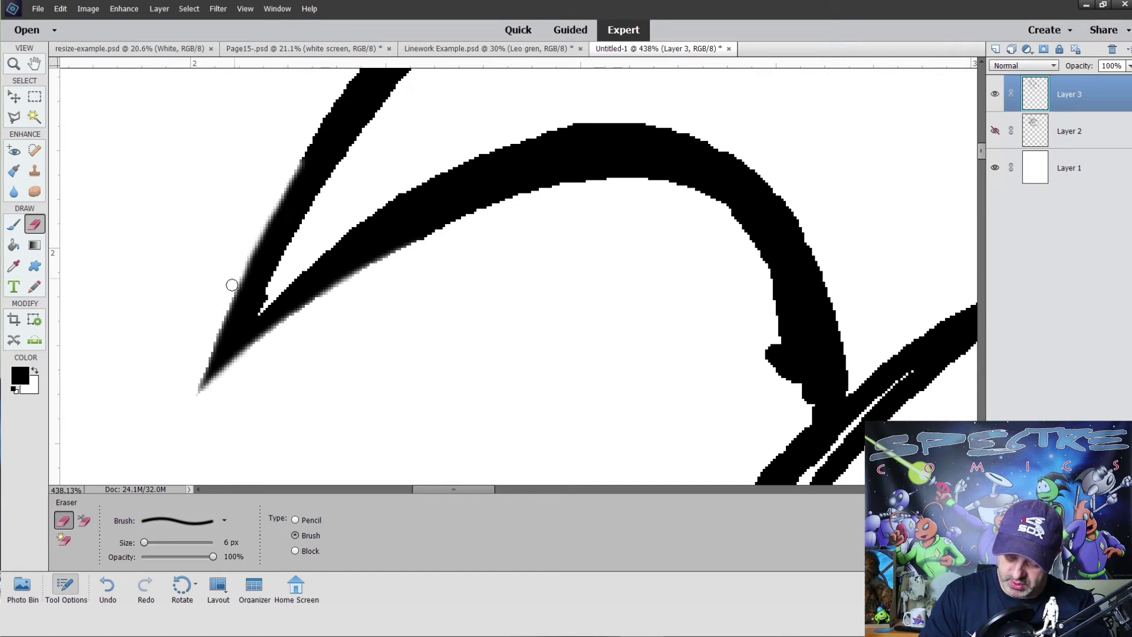
drag(232, 285, 187, 380)
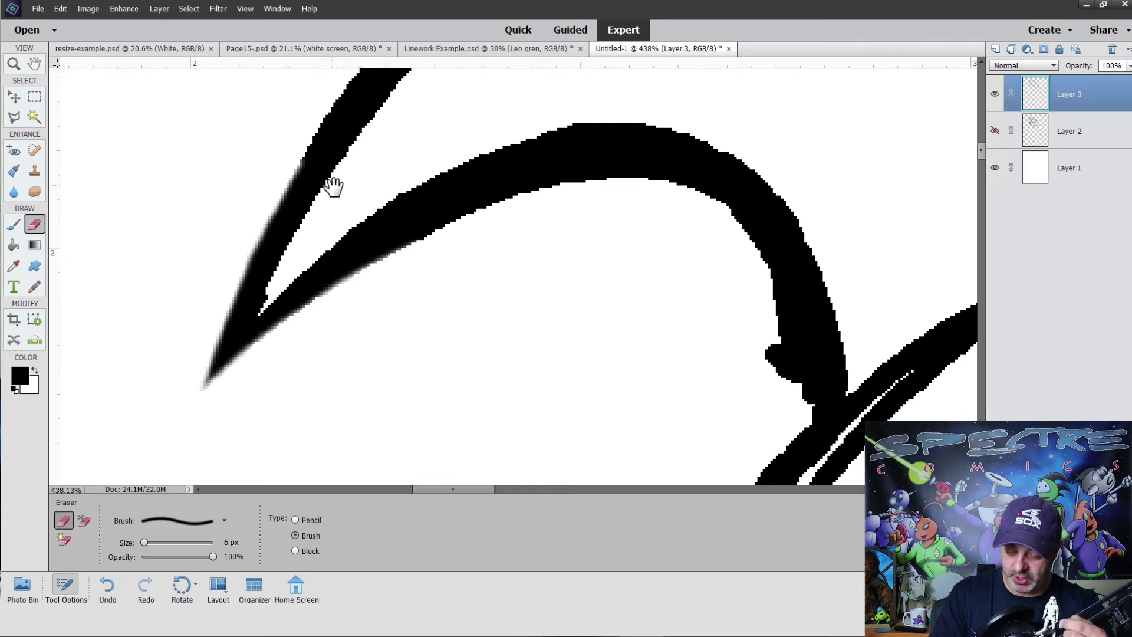
- Zoom out to the whole page, then zoom back into the head's hair strokes
click(24, 63)
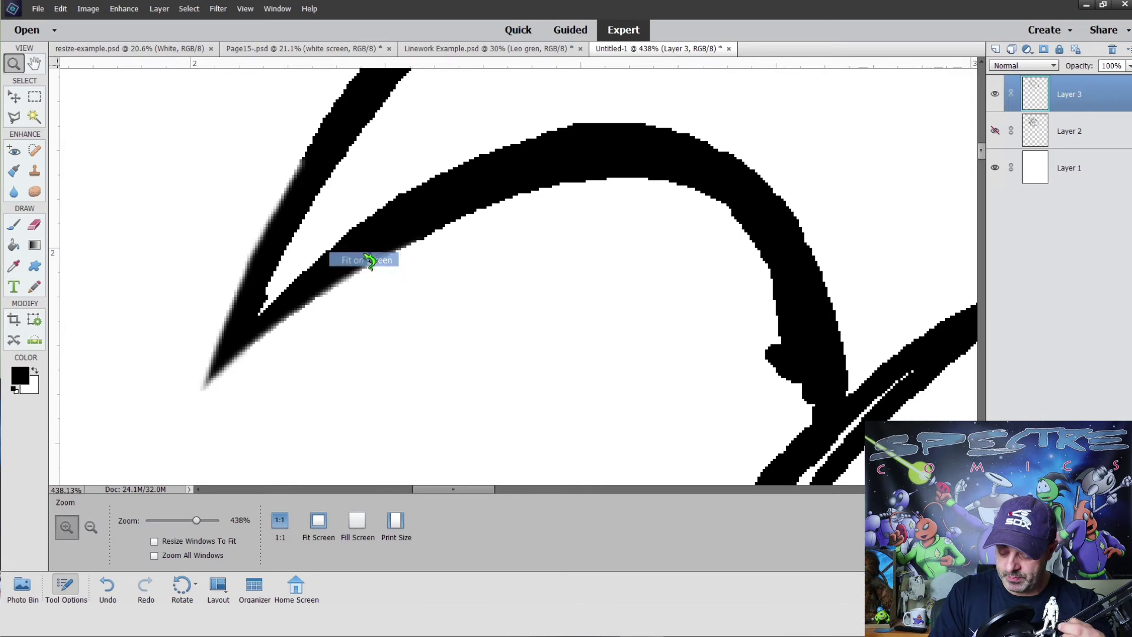
key(ctrl+0)
mouse_move(415, 104)
mouse_down()
mouse_move(513, 169)
mouse_move(508, 158)
mouse_up()
drag(239, 204, 413, 362)
- Pencil in the lower curve's thin edge and the upper curve's faded left edge
click(35, 287)
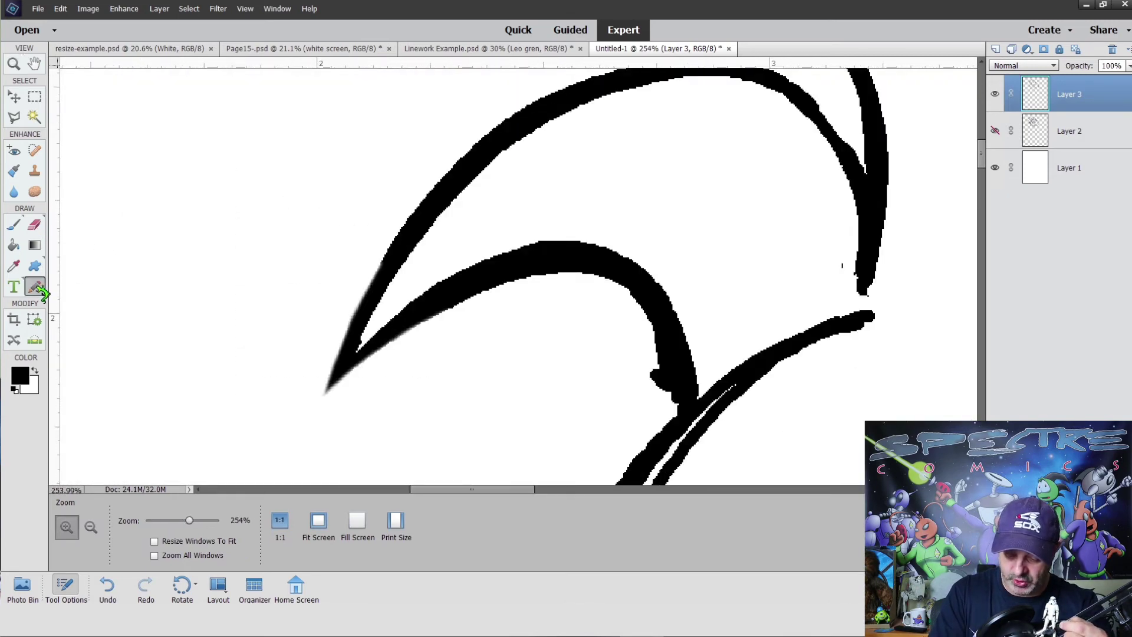
click(37, 225)
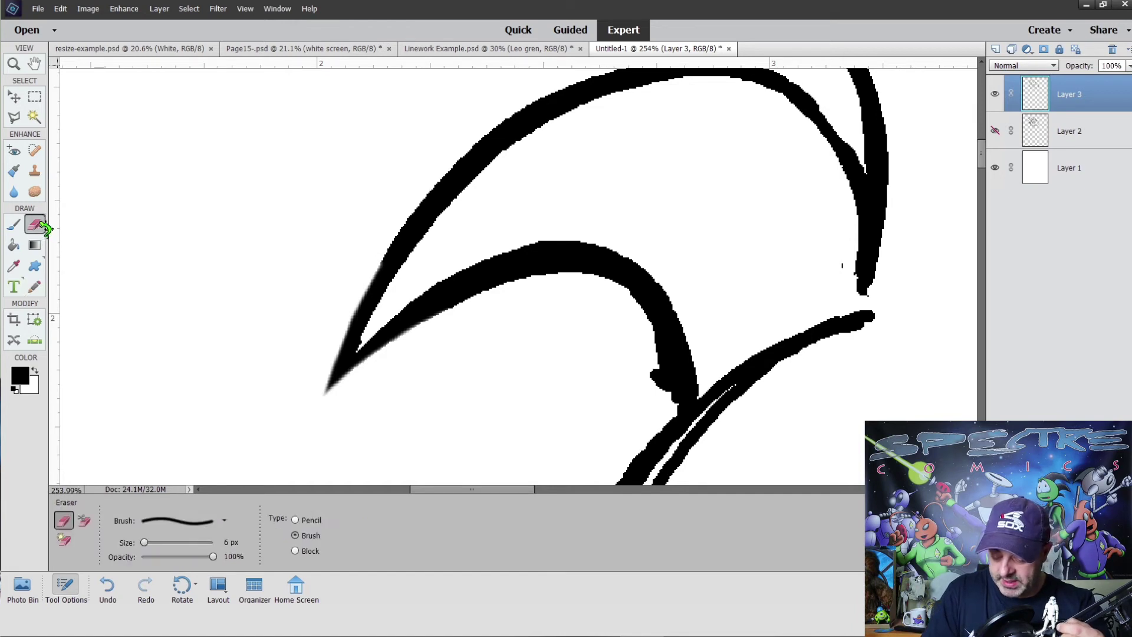
click(35, 287)
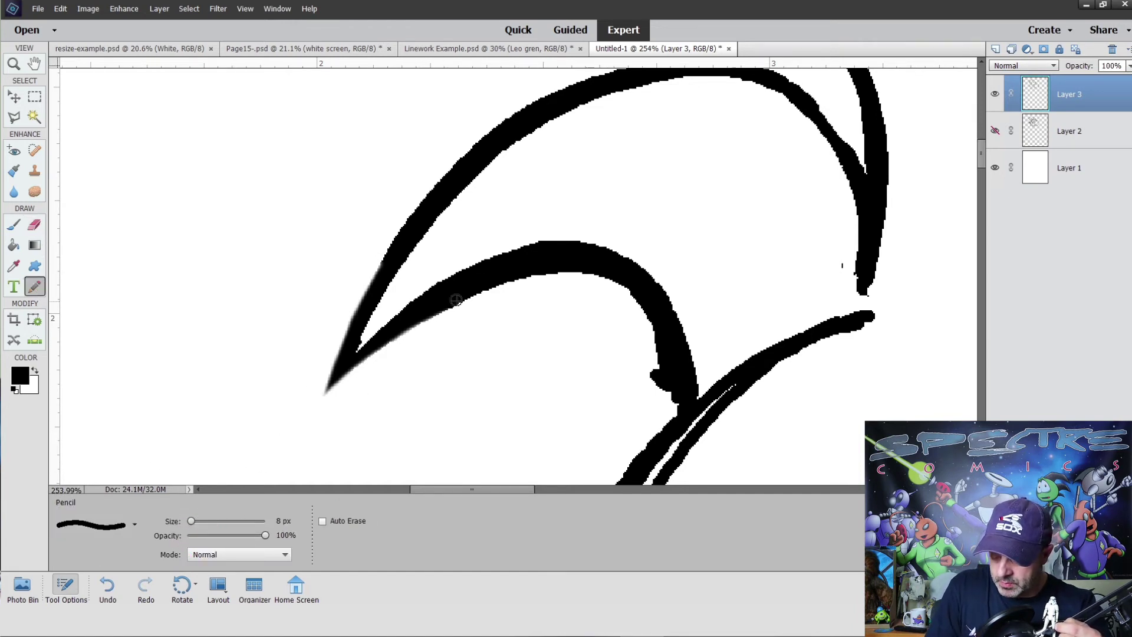
drag(479, 286, 325, 390)
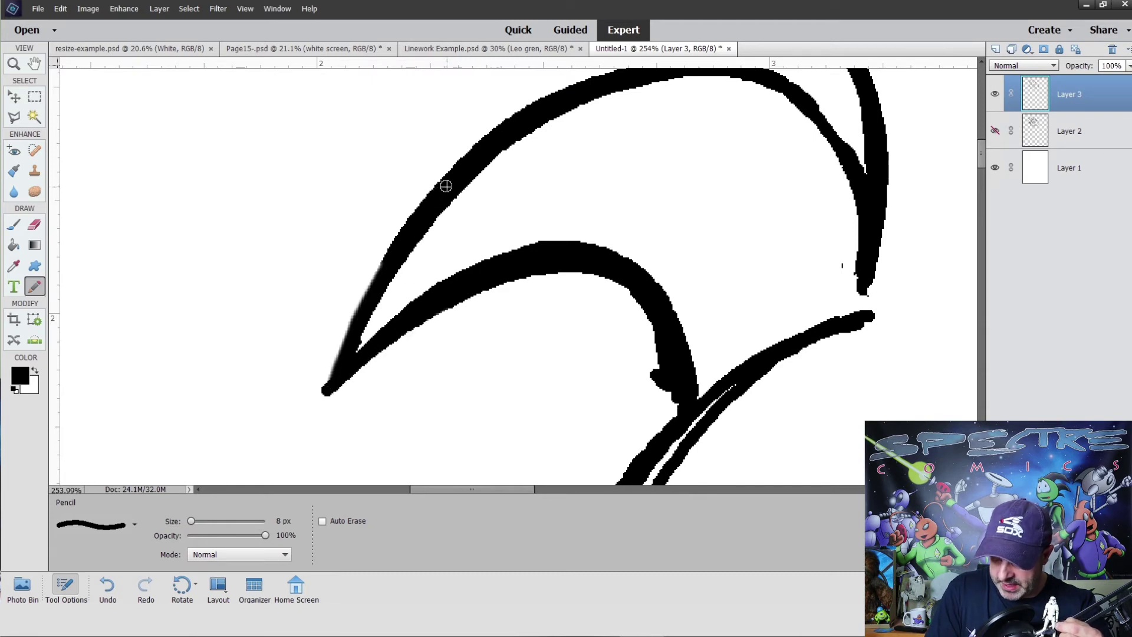
drag(385, 263, 331, 378)
- Erase the upper, lower, lower-right and vertical strokes' edges down to clean, pointed tips
click(36, 225)
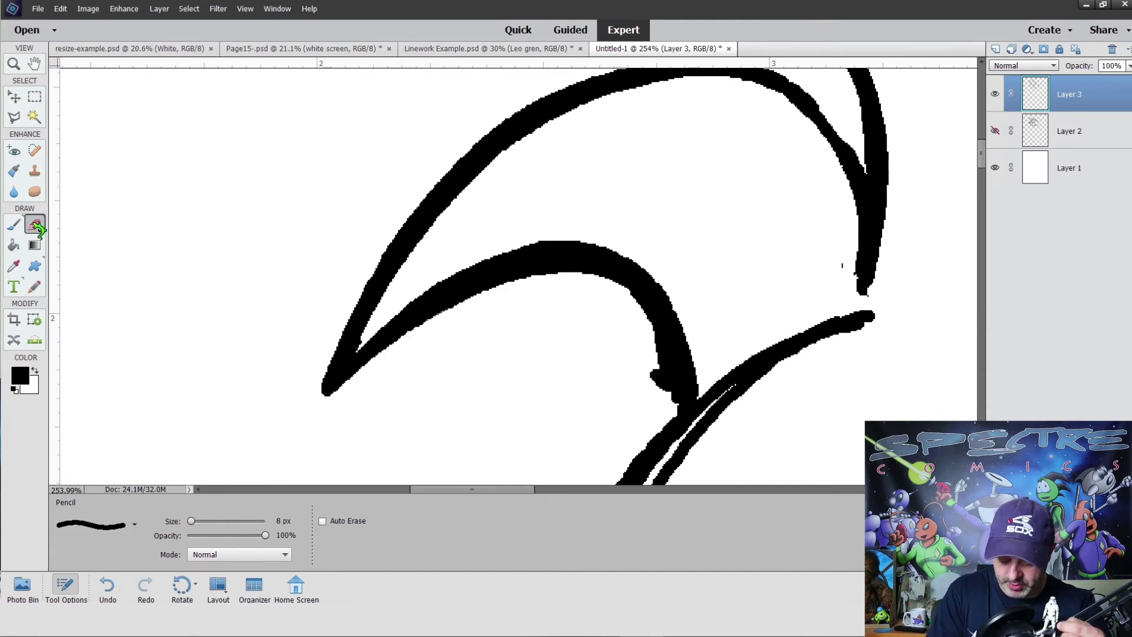
mouse_move(408, 210)
mouse_down()
mouse_move(364, 280)
mouse_move(316, 409)
mouse_up()
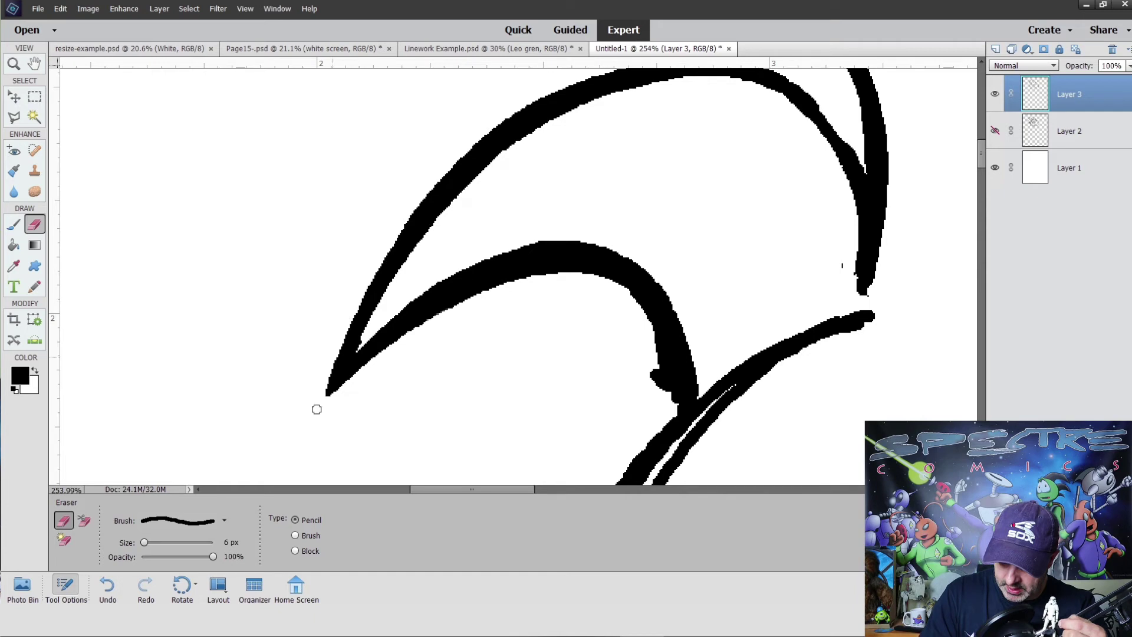
drag(432, 323, 327, 396)
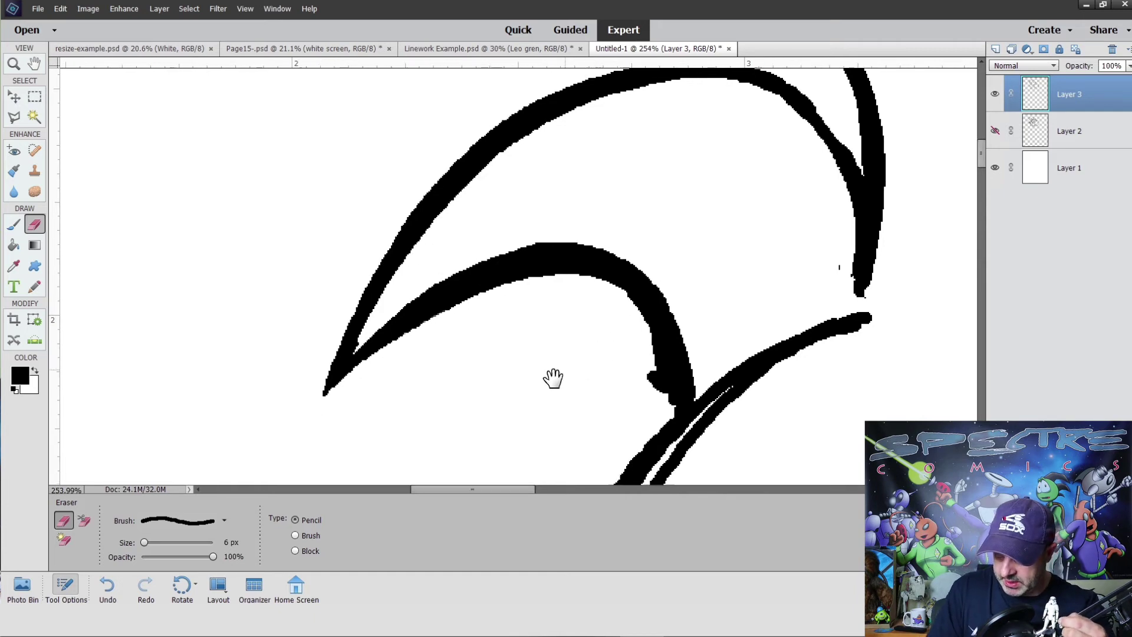
drag(626, 348, 433, 345)
mouse_move(415, 282)
mouse_down()
mouse_move(454, 312)
mouse_move(475, 405)
mouse_move(463, 347)
mouse_up()
drag(705, 289, 601, 321)
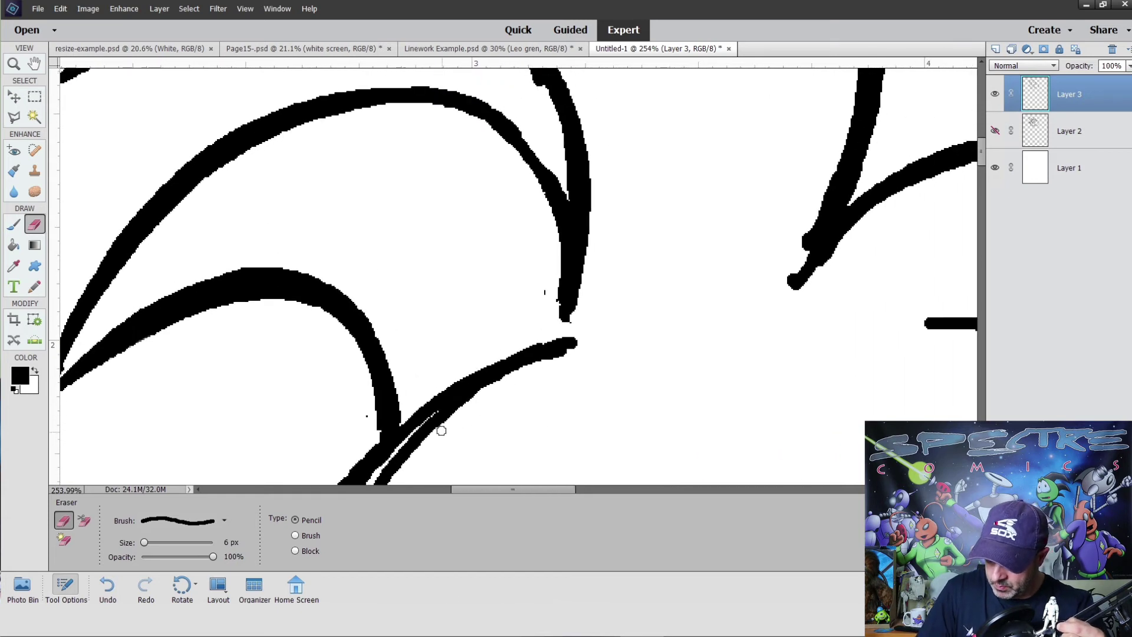
drag(442, 428, 584, 349)
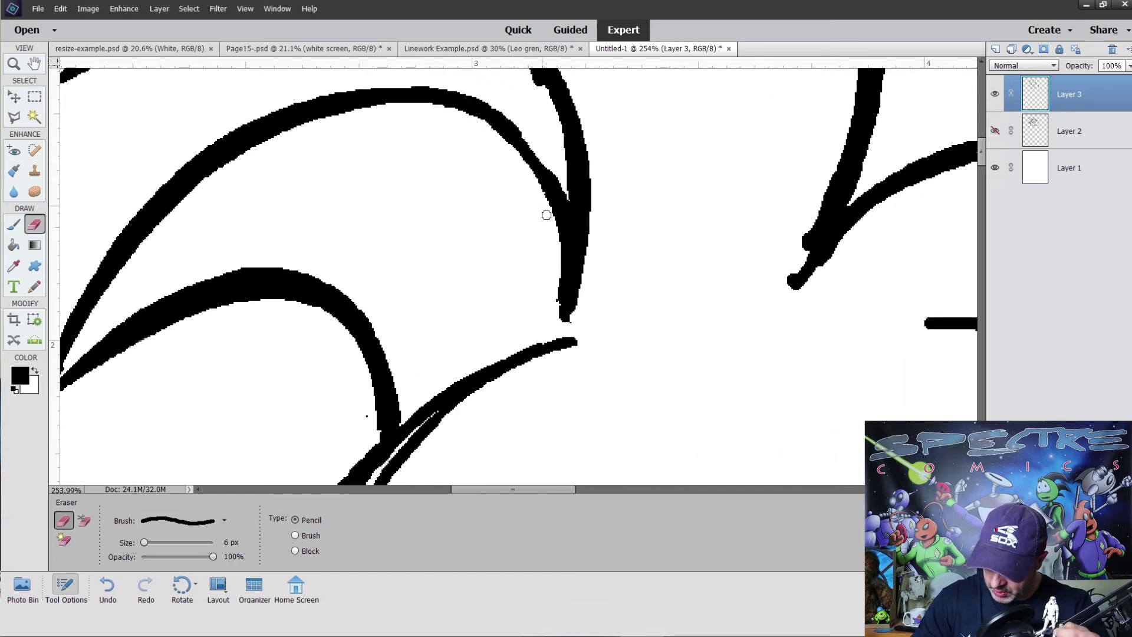
drag(594, 176, 576, 324)
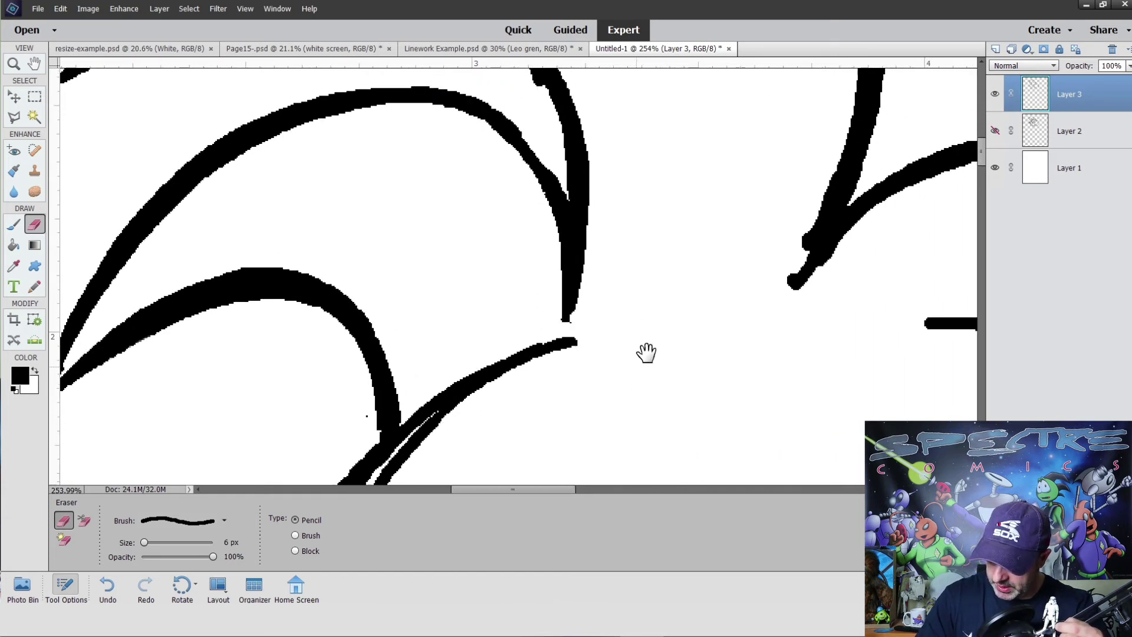
- Thicken the lower-left curve to its tip and fill its junction with the diagonal line
drag(646, 351, 681, 253)
drag(620, 336, 682, 211)
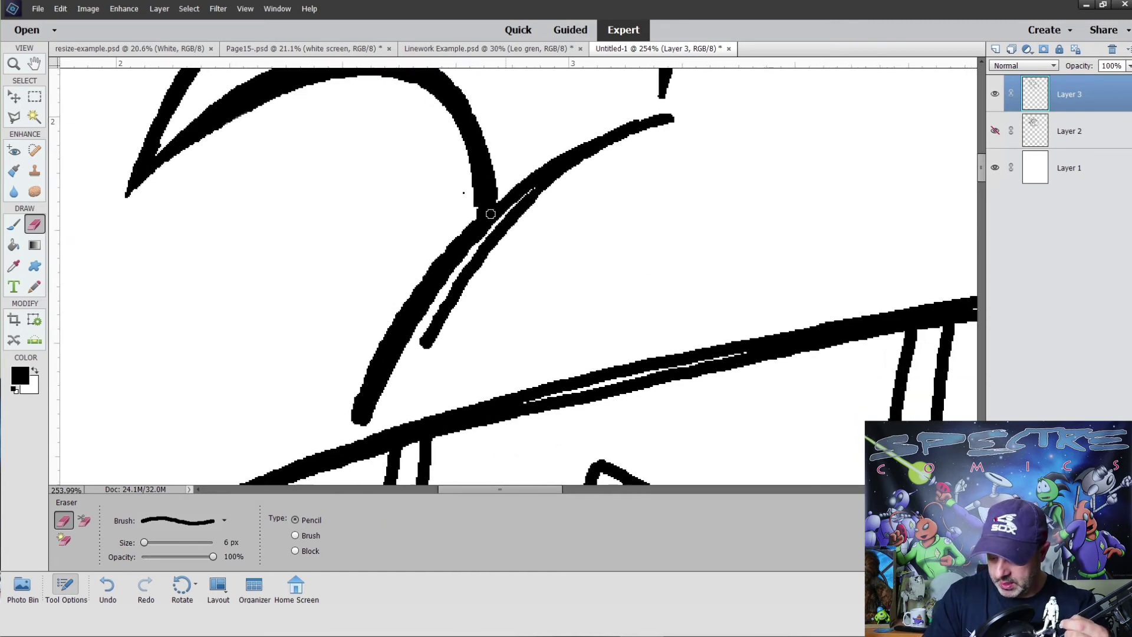
click(34, 287)
drag(527, 275, 543, 235)
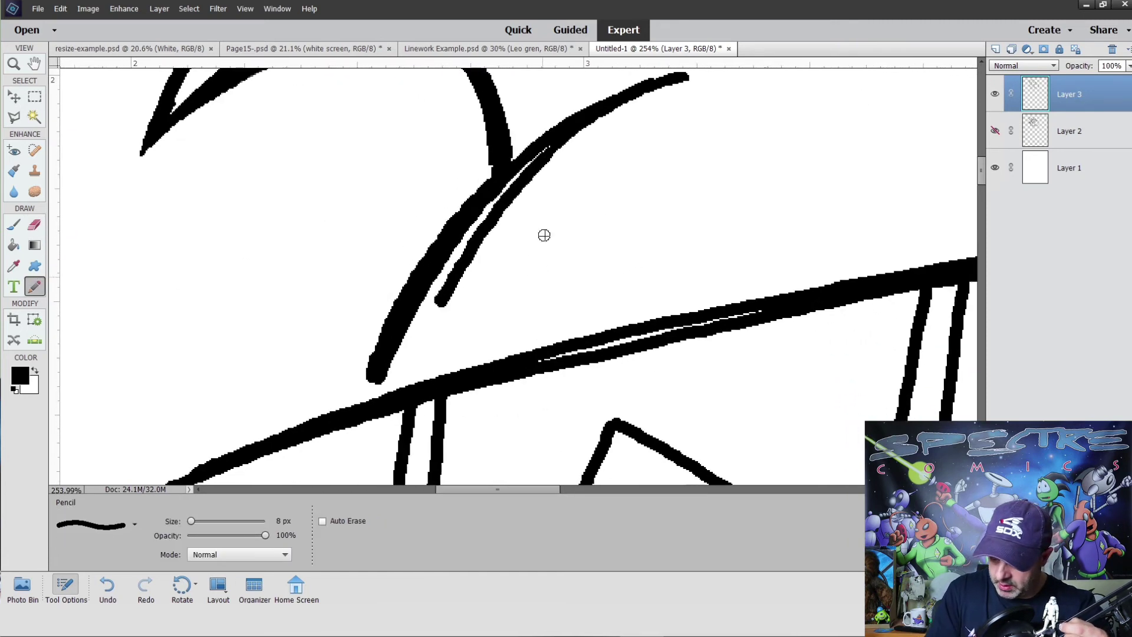
mouse_move(659, 81)
mouse_down()
mouse_move(571, 121)
mouse_move(477, 193)
mouse_move(402, 293)
mouse_move(360, 380)
mouse_up()
drag(513, 158, 472, 192)
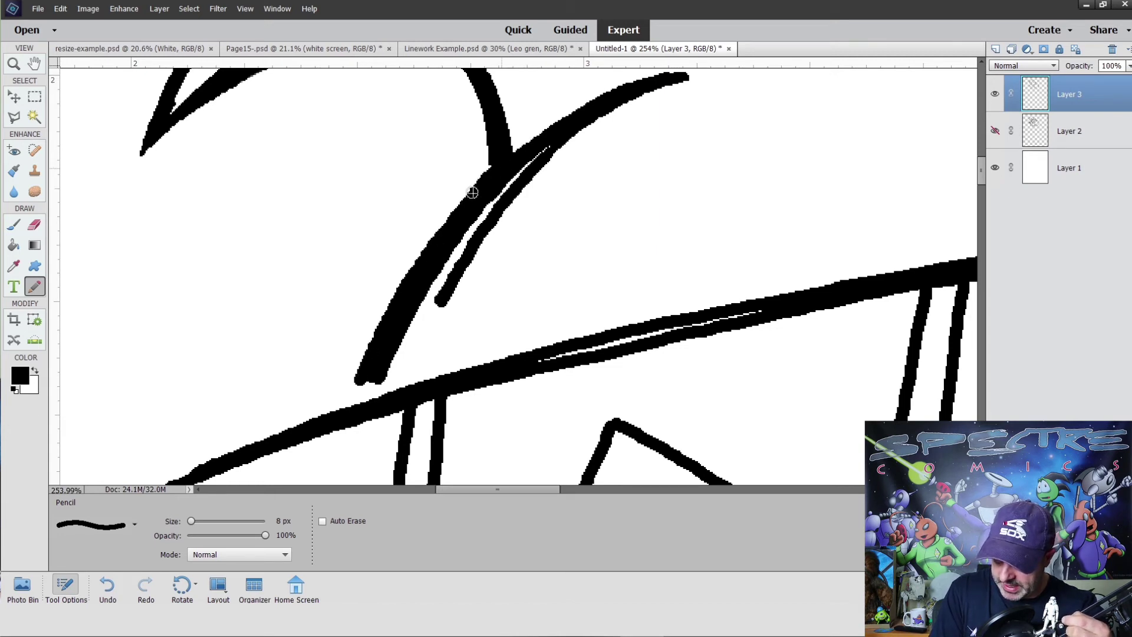
- Erase the thin inner diagonal line and thin the thick diagonal stroke's right edge
key(e)
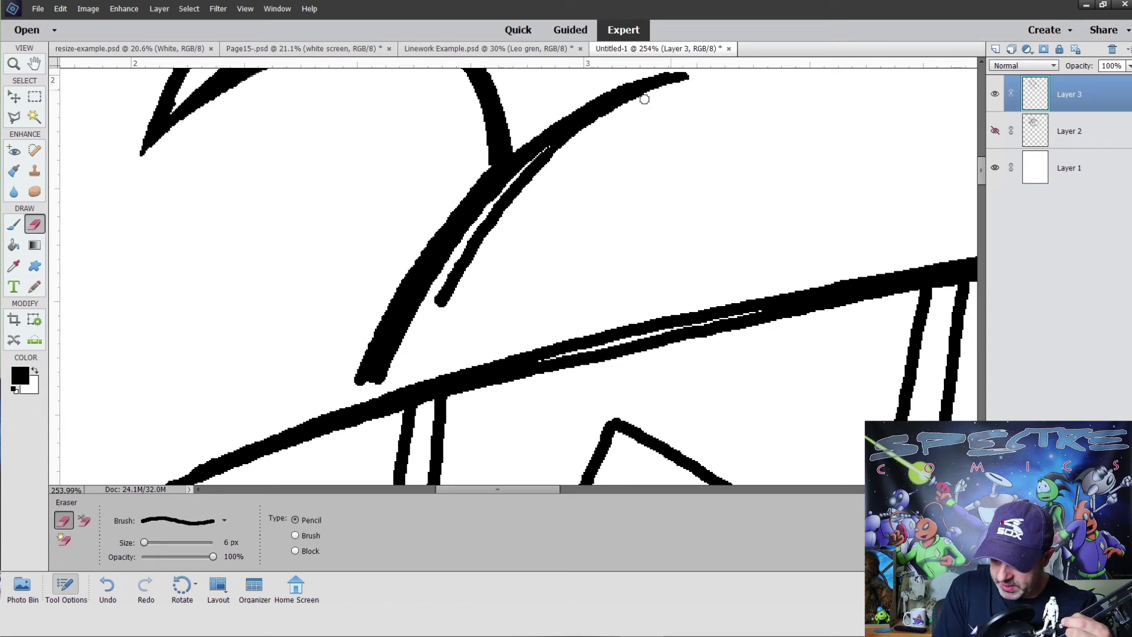
mouse_move(644, 99)
mouse_down()
mouse_move(522, 175)
mouse_move(462, 246)
mouse_up()
mouse_move(517, 186)
mouse_down()
mouse_move(436, 304)
mouse_move(527, 189)
mouse_move(458, 277)
mouse_up()
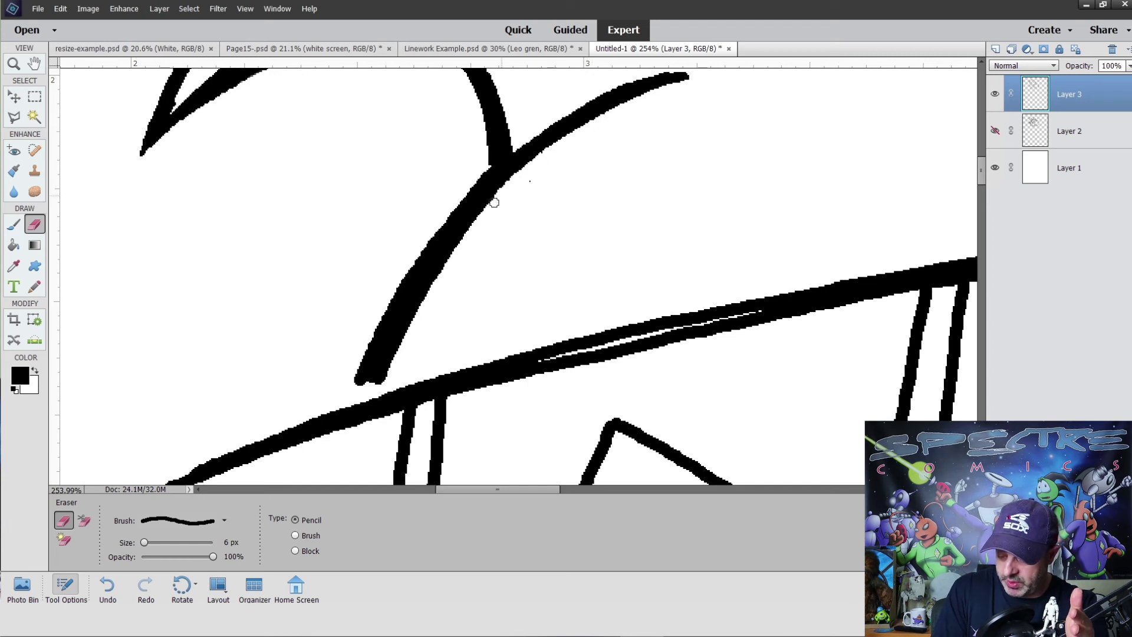
mouse_move(494, 202)
mouse_down()
mouse_move(428, 288)
mouse_move(387, 381)
mouse_up()
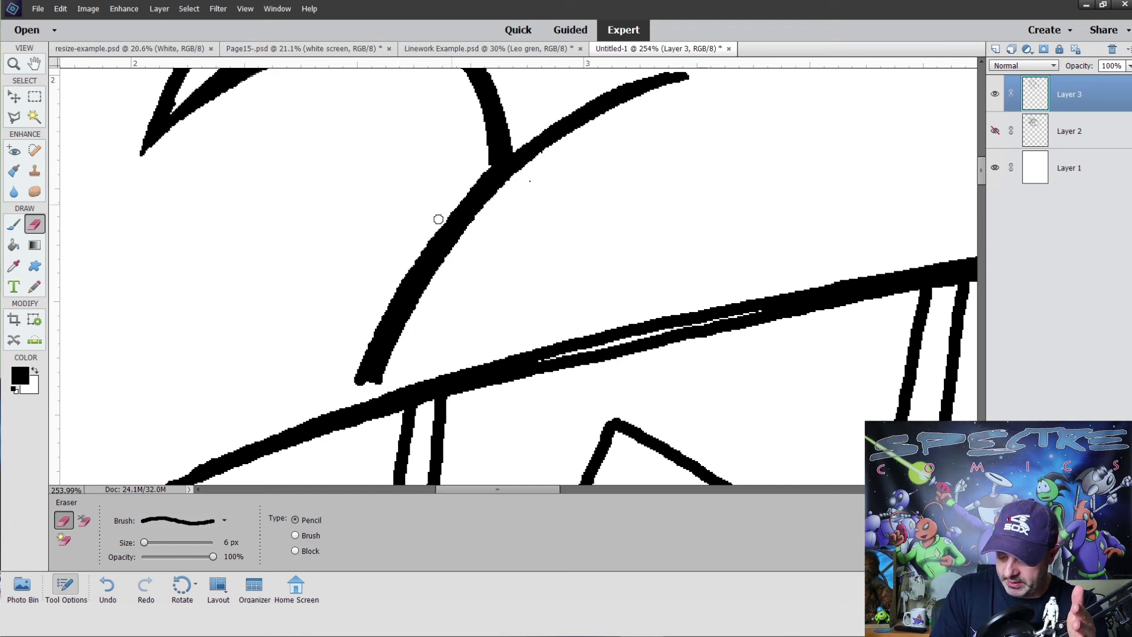
drag(489, 322, 610, 202)
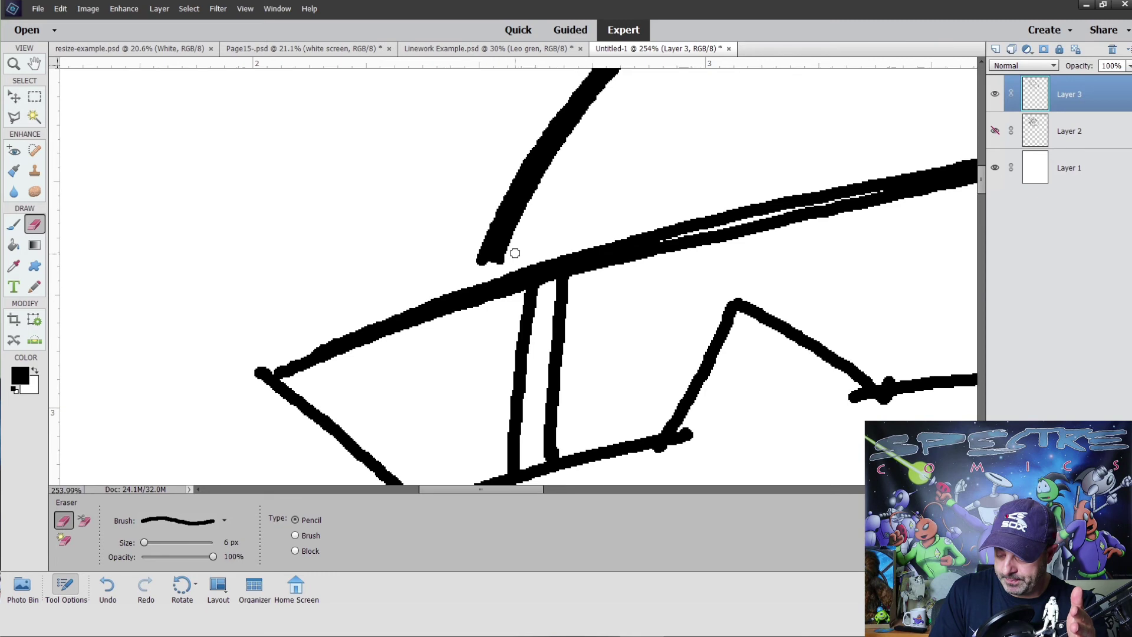
click(34, 287)
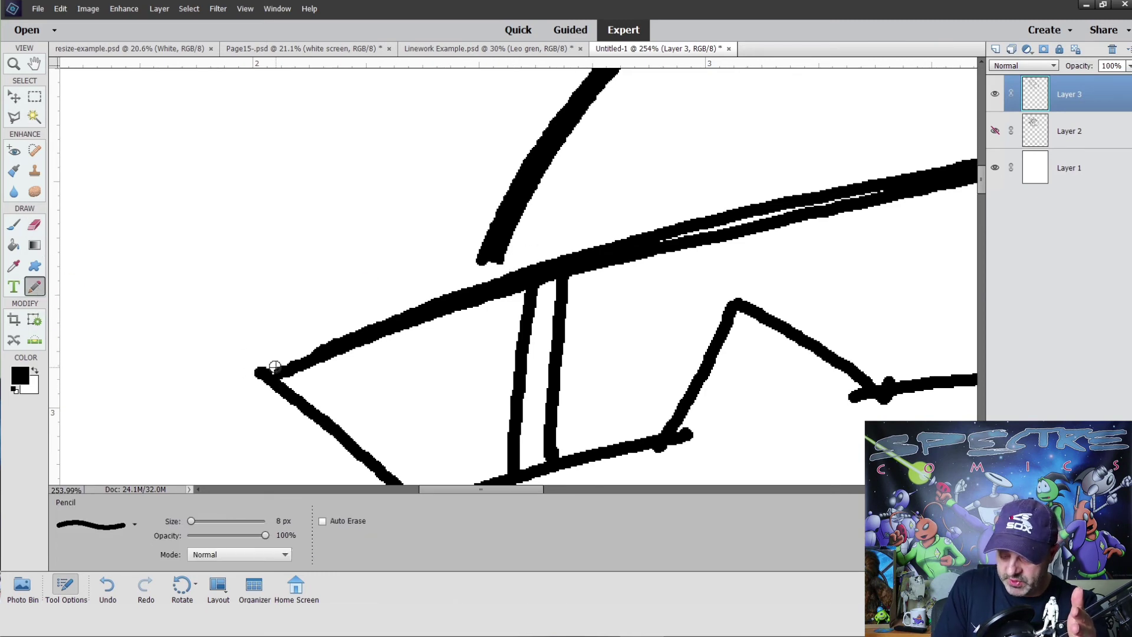
drag(537, 330, 510, 235)
- Select the triangular shape with the Polygonal Lasso, fill it solid black, and deselect
click(20, 115)
click(502, 177)
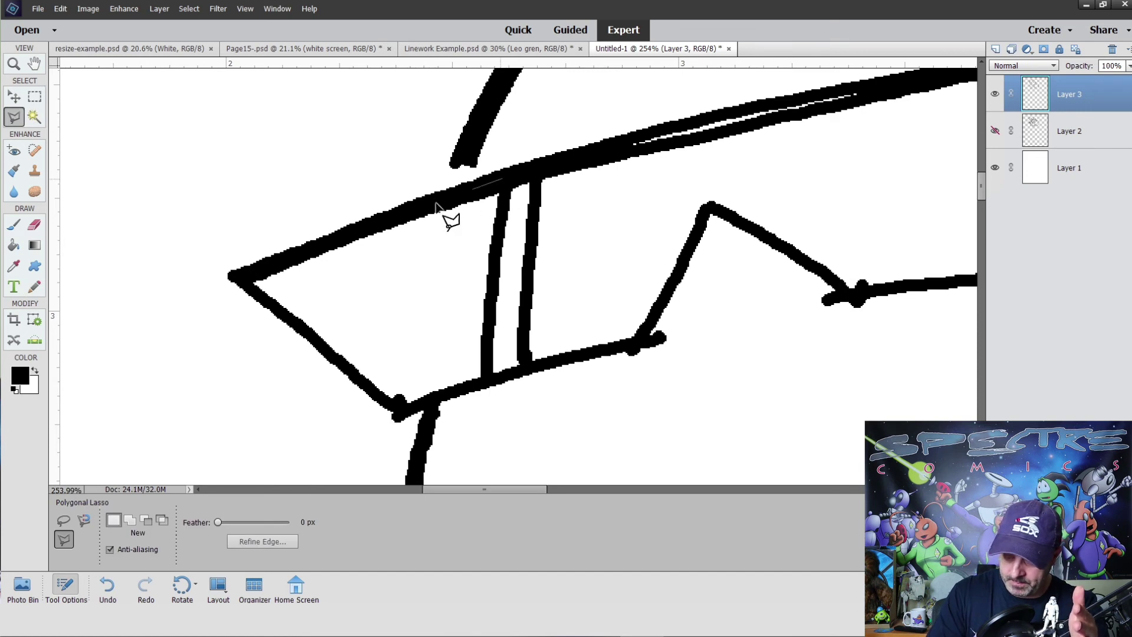
click(236, 277)
click(404, 407)
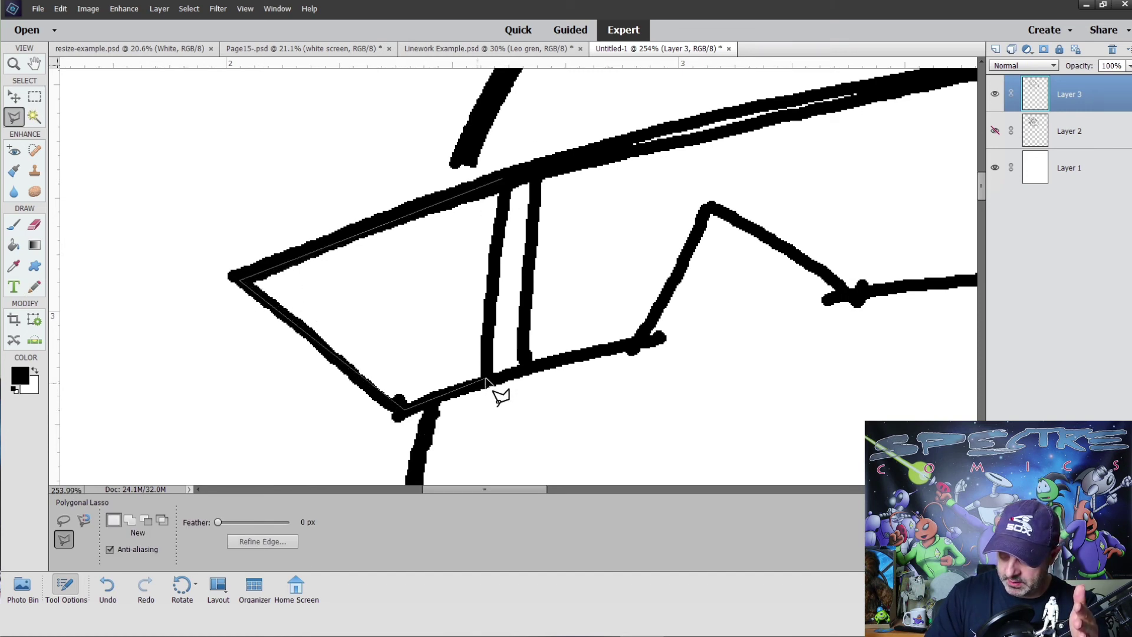
click(487, 374)
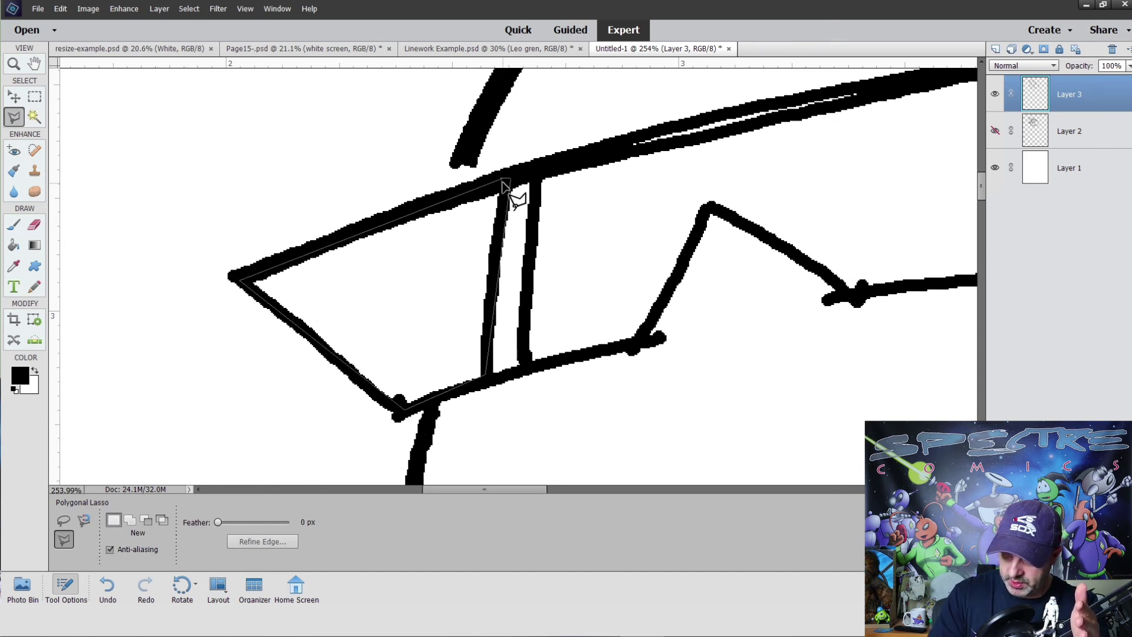
click(504, 179)
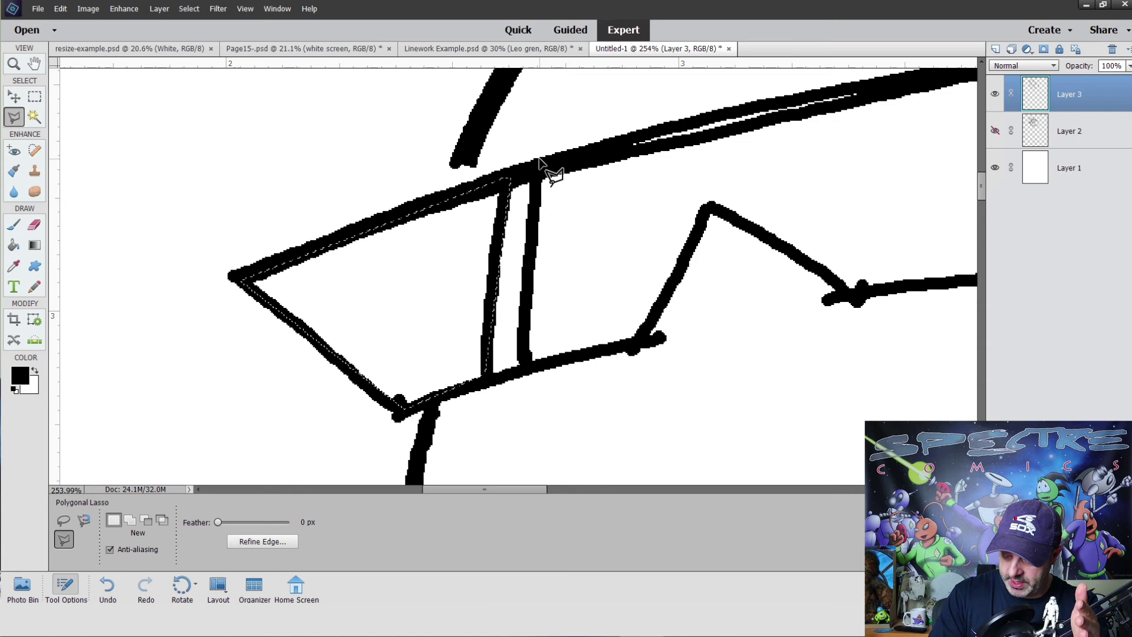
click(24, 241)
click(436, 297)
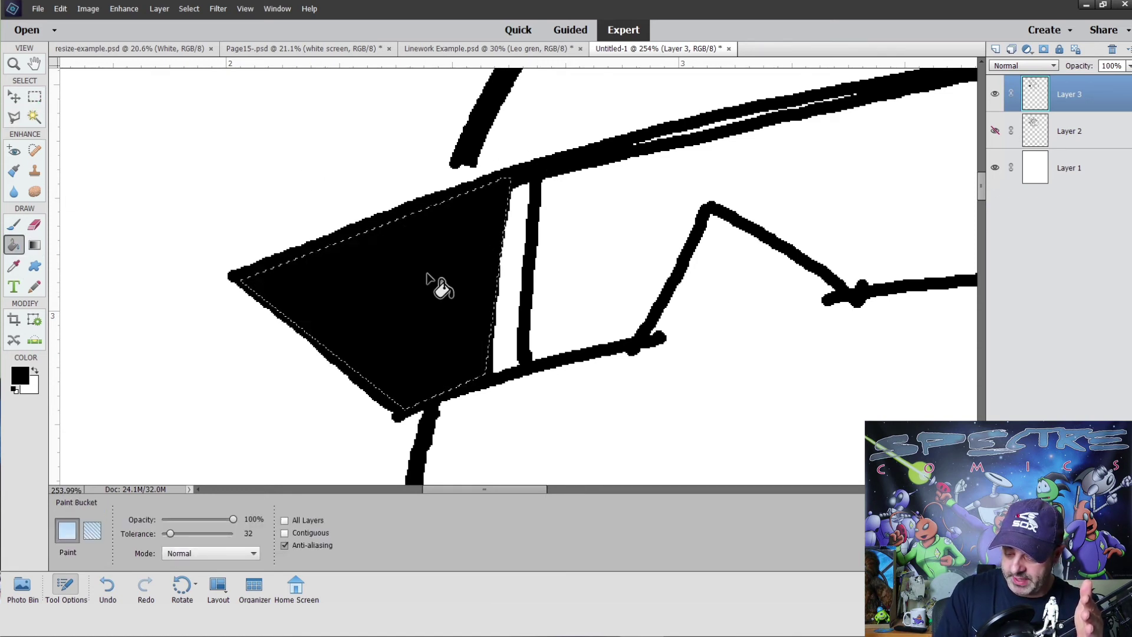
key(l)
key(ctrl+d)
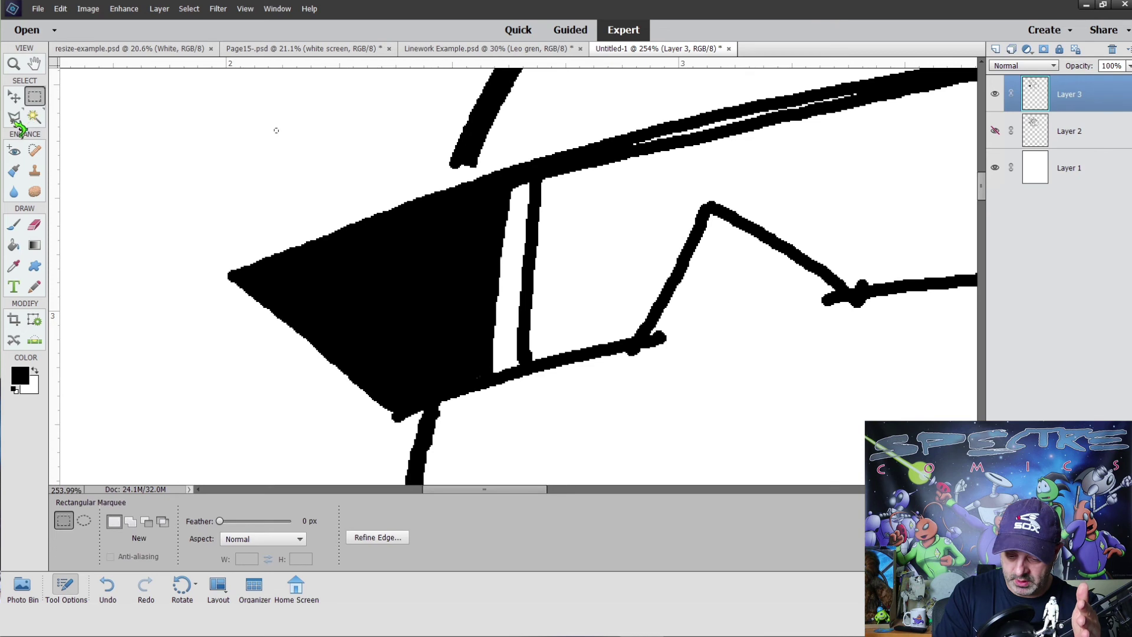
- Cut away the ragged sliver along the triangle's lower edge for a straight, crisp tip
click(412, 418)
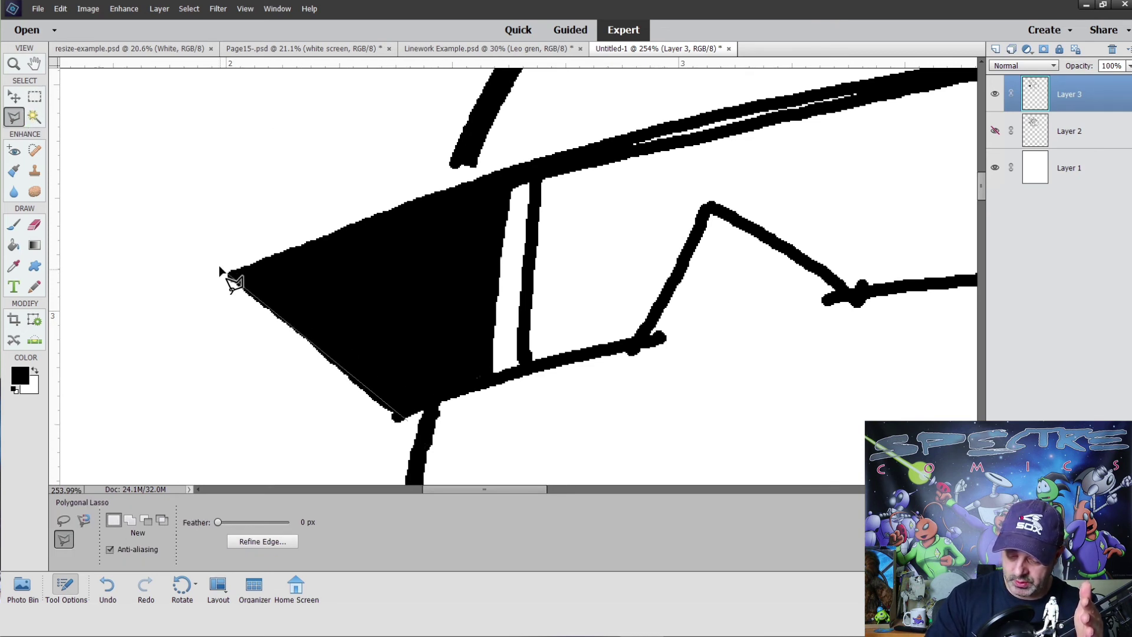
click(175, 346)
click(321, 482)
click(411, 441)
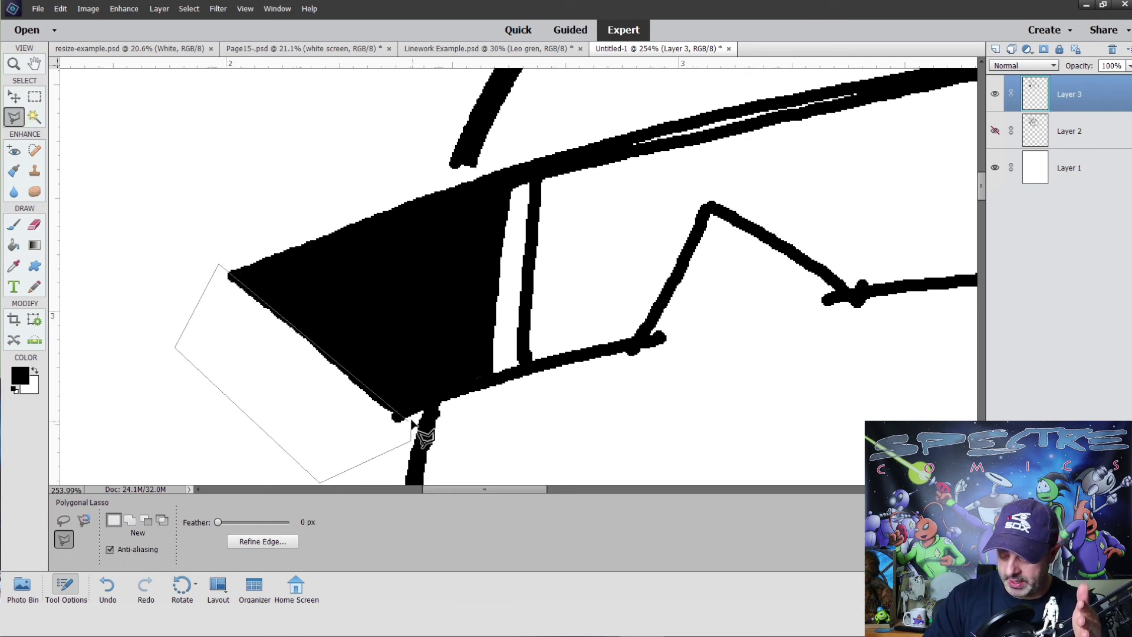
click(417, 415)
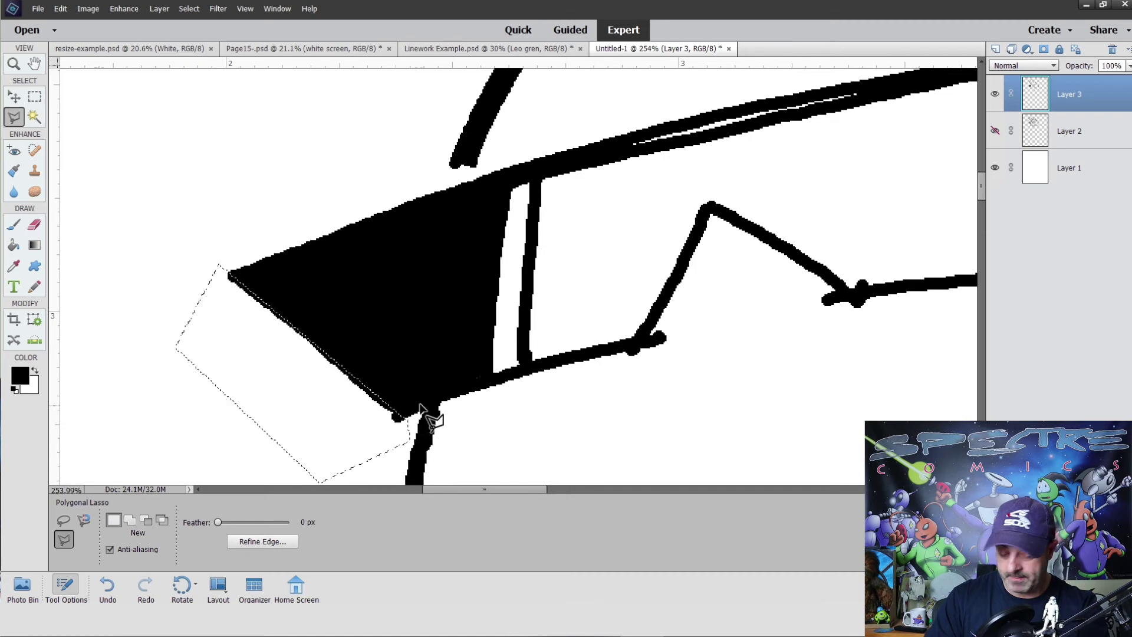
key(Delete)
key(m)
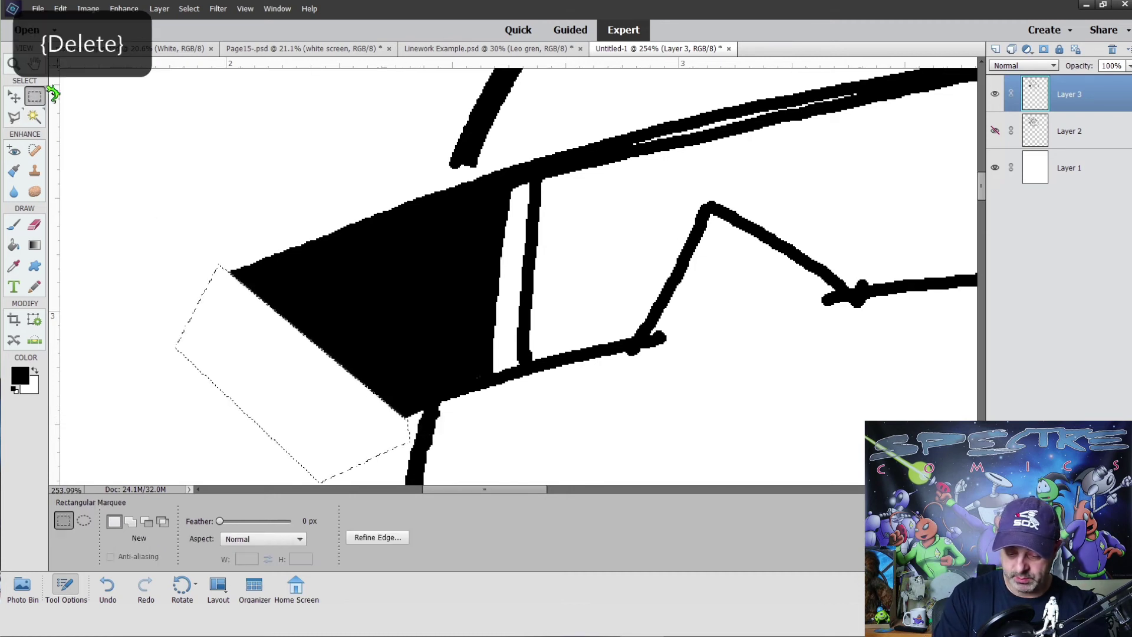
click(293, 132)
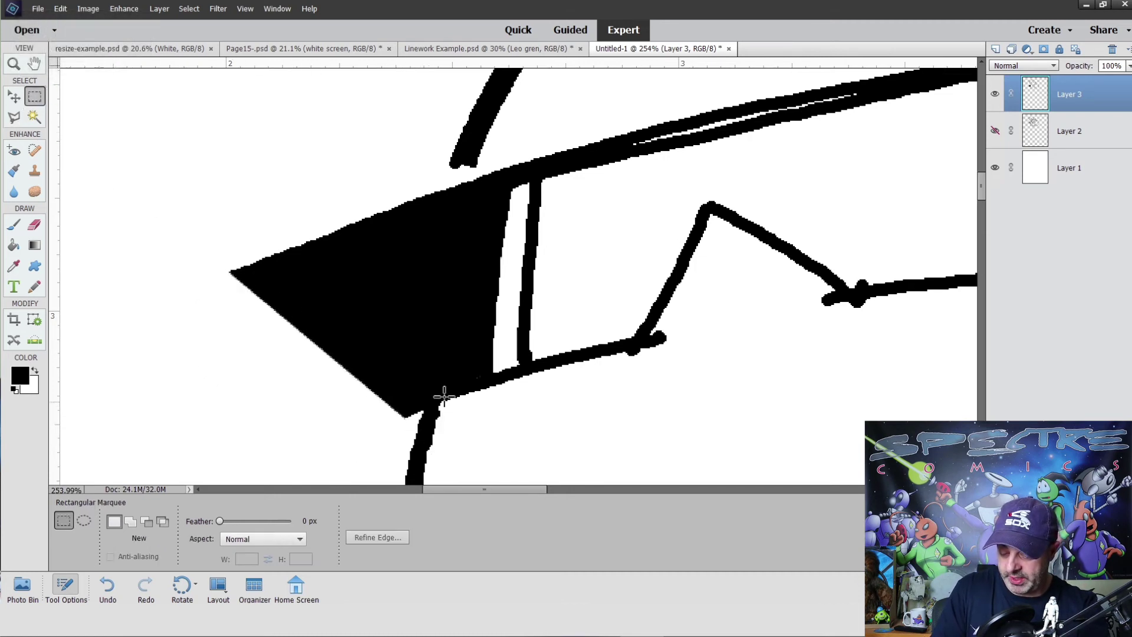
- Thicken the curved line's lower end and thin the diagonal stroke near the top curves
click(34, 224)
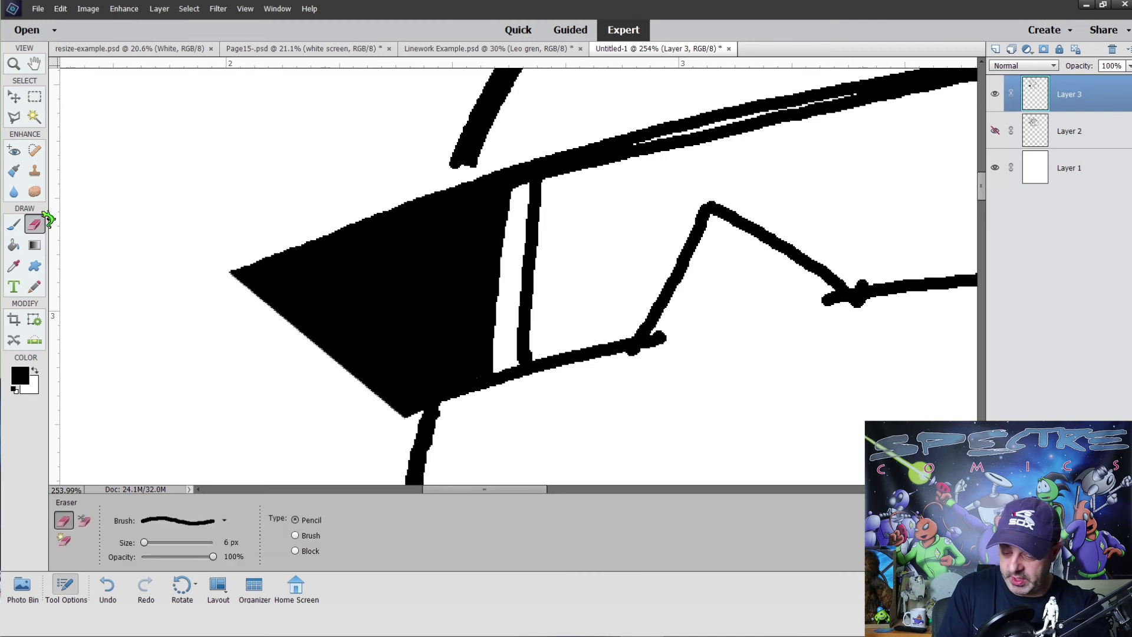
drag(583, 268, 435, 427)
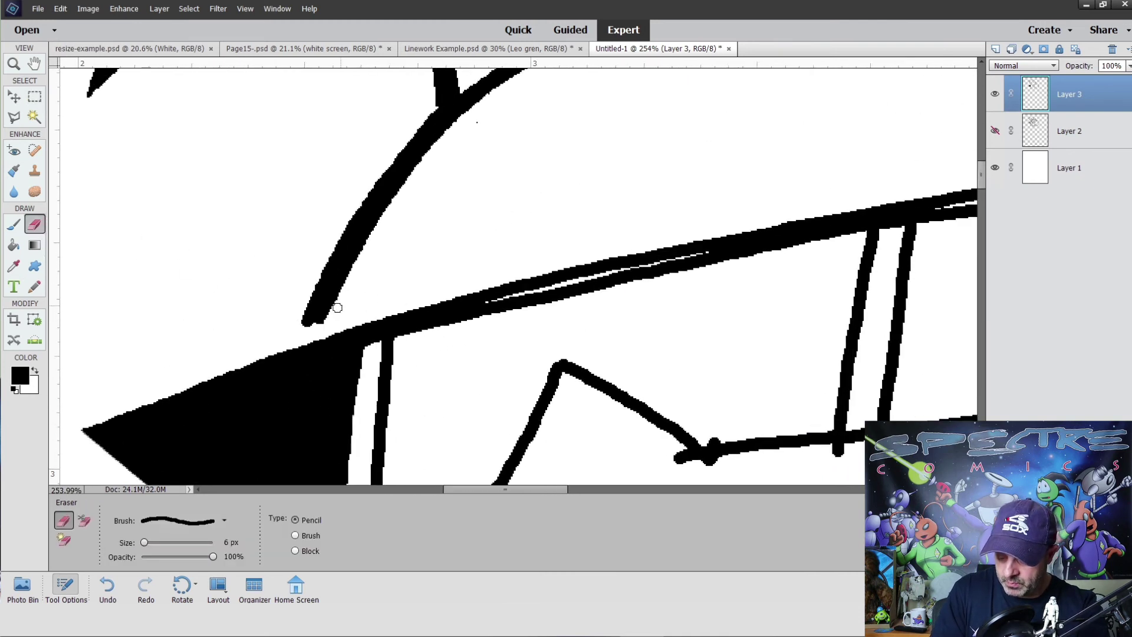
click(34, 287)
drag(343, 273, 320, 314)
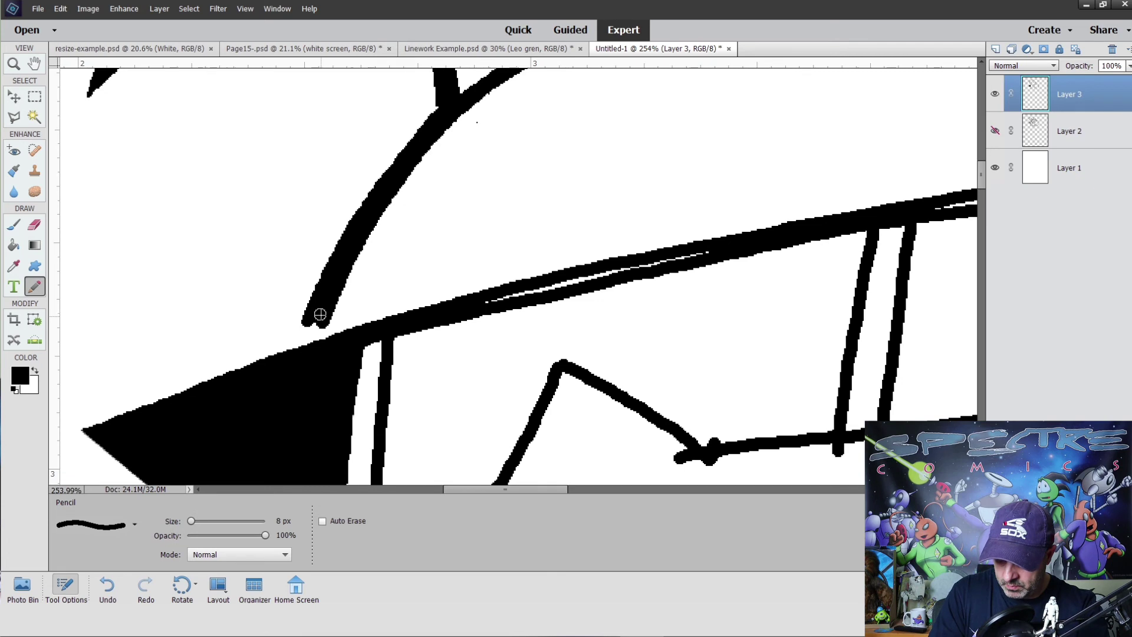
drag(622, 143, 531, 288)
click(34, 224)
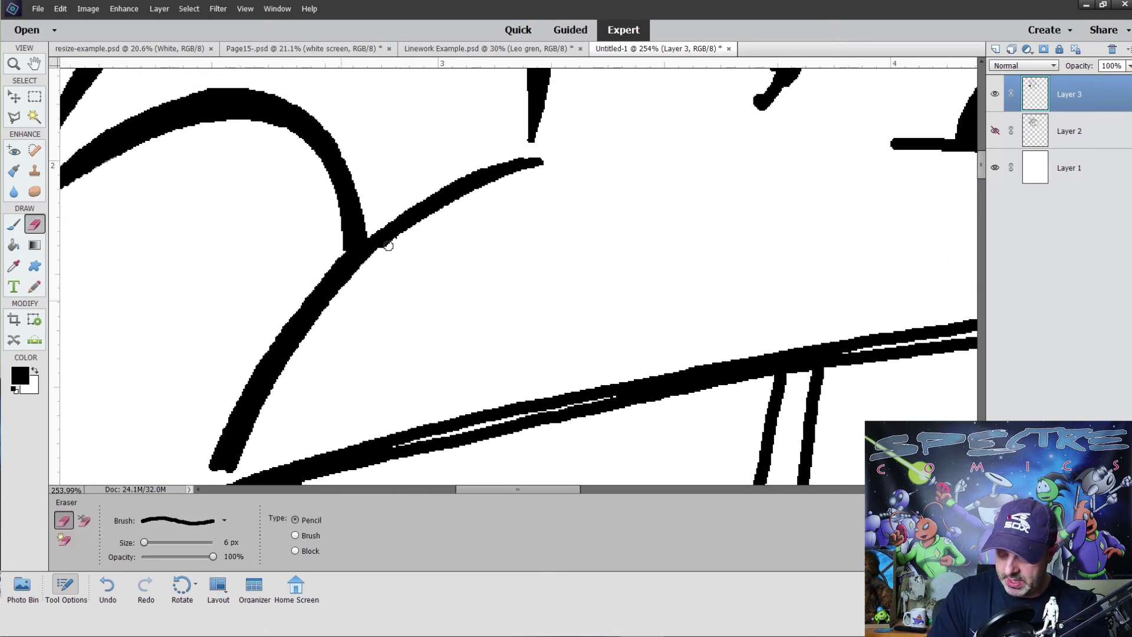
mouse_move(389, 245)
mouse_down()
mouse_move(503, 167)
mouse_move(543, 161)
mouse_up()
drag(631, 177, 569, 265)
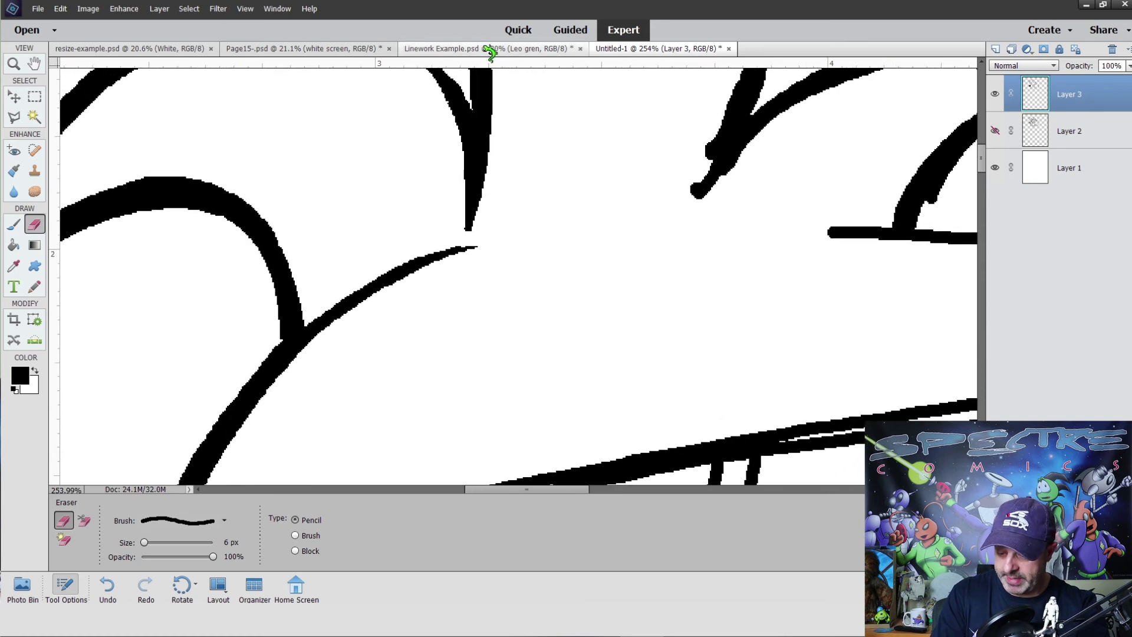
- Switch to Linework Example.psd, fit it on screen, and zoom into the right turtle's head and shoulder
click(489, 49)
click(13, 63)
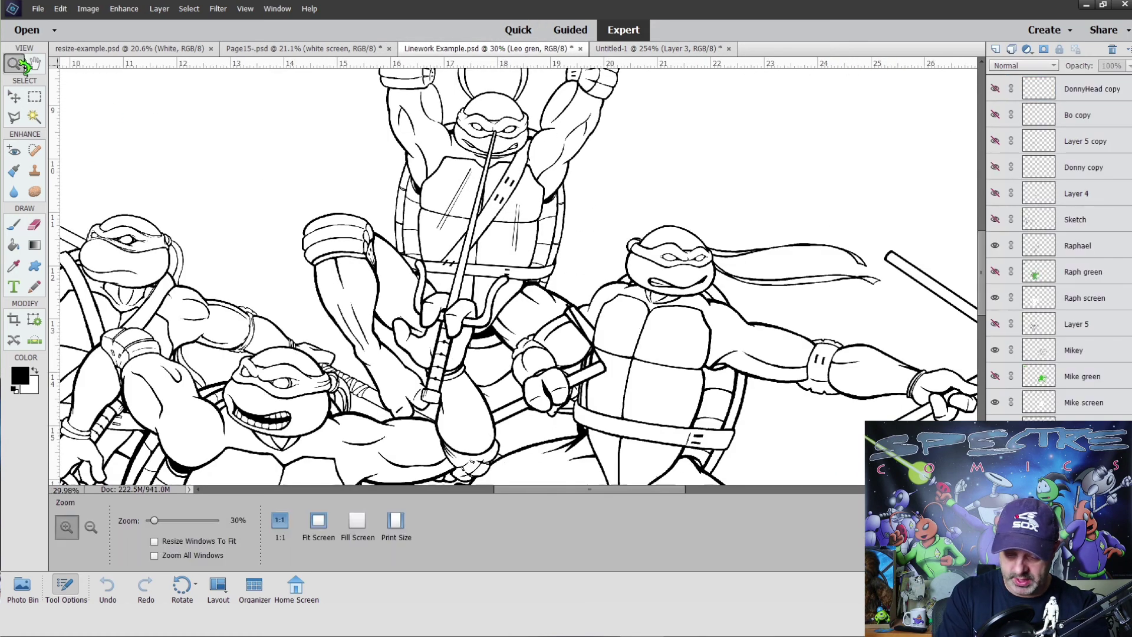
key(ctrl+0)
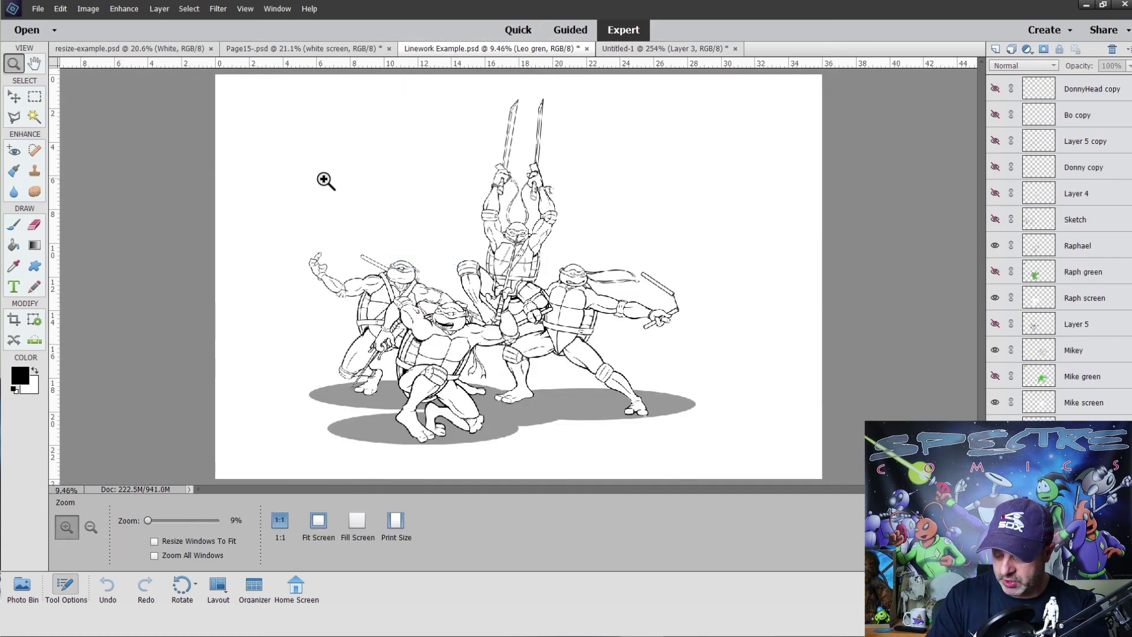
drag(316, 190, 703, 382)
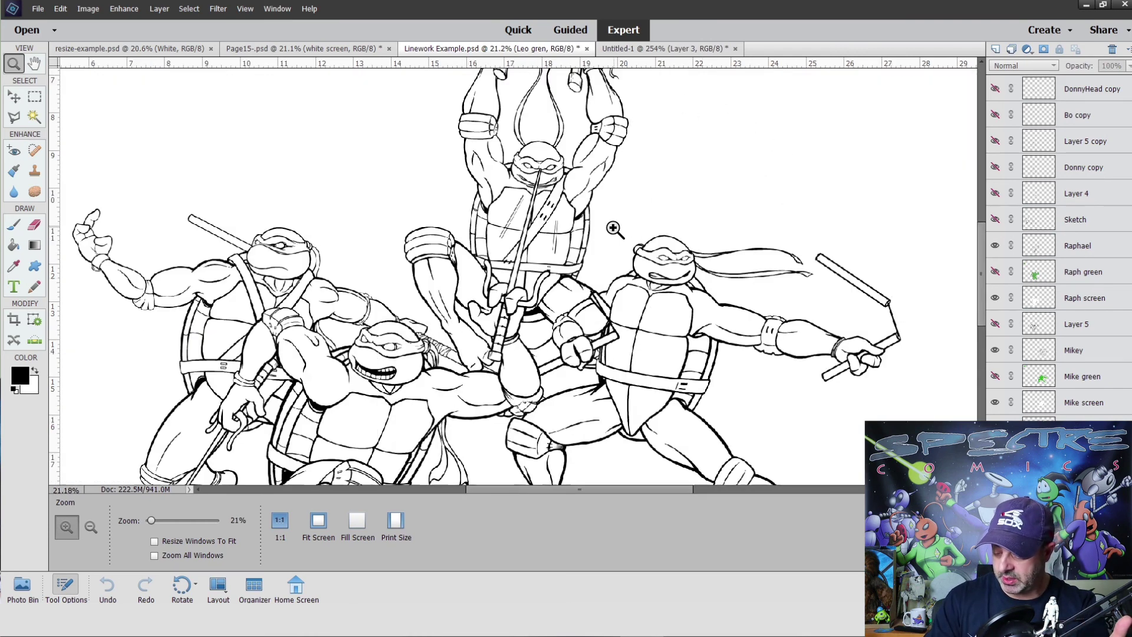
drag(613, 226, 747, 300)
drag(653, 313, 533, 295)
drag(406, 182, 465, 210)
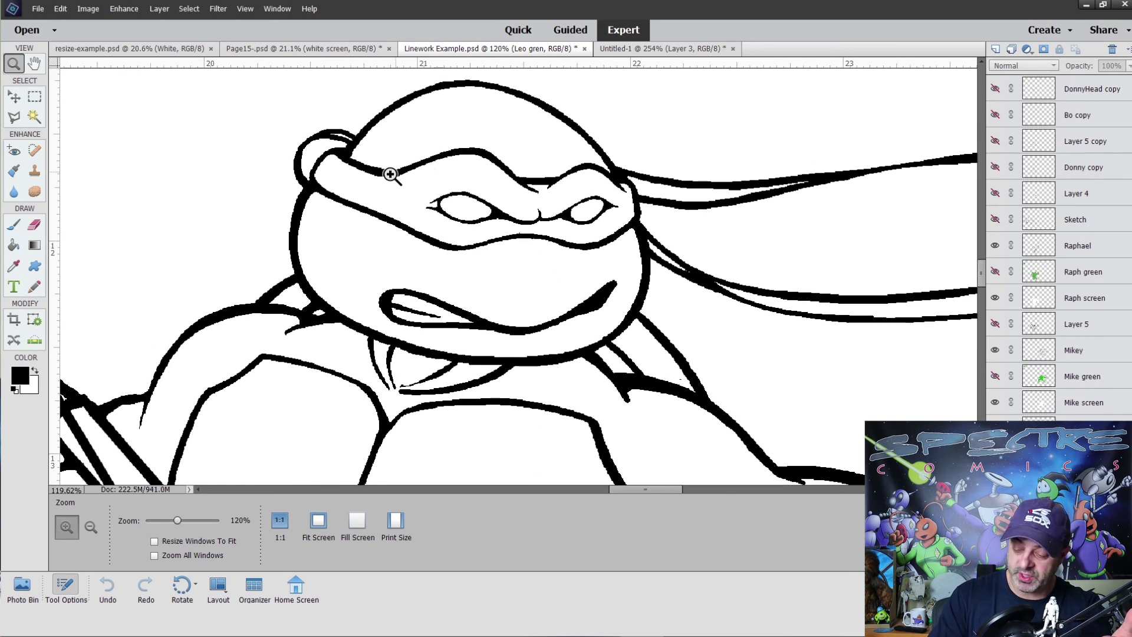
drag(379, 384, 513, 172)
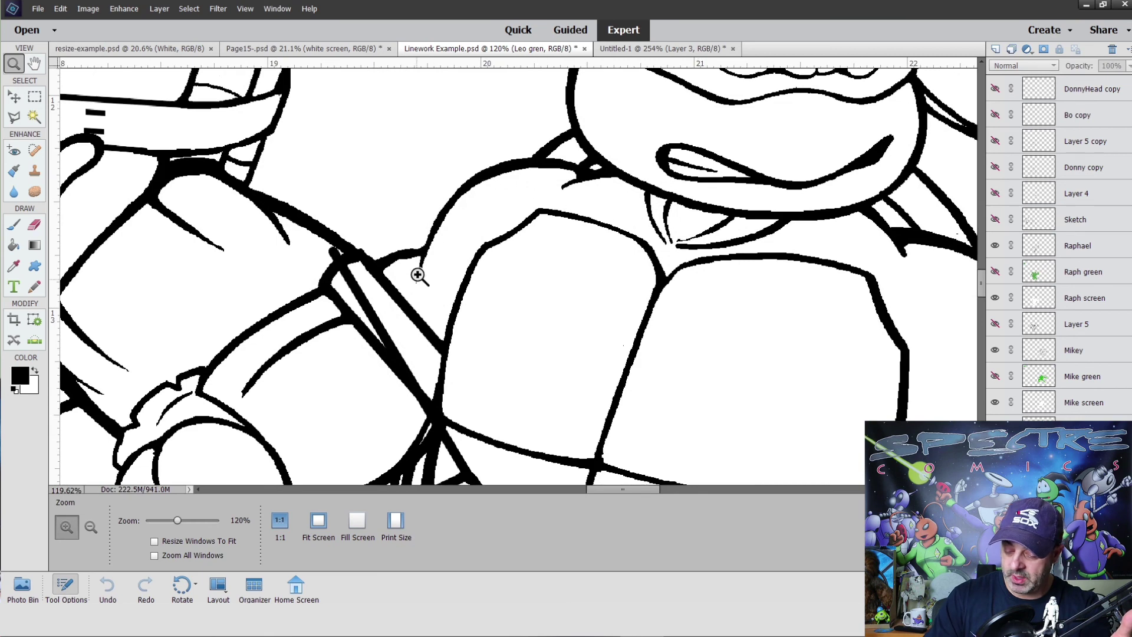
drag(417, 273, 496, 317)
- Fit the turtles drawing on screen again and zoom in on the central group of turtles
right_click(495, 318)
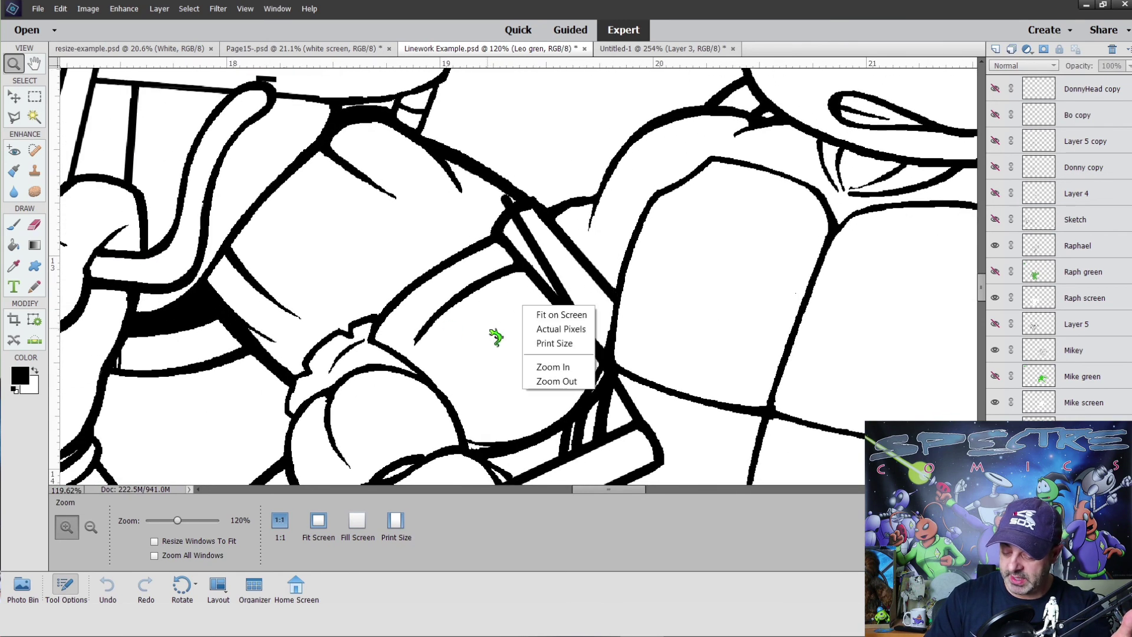
click(569, 312)
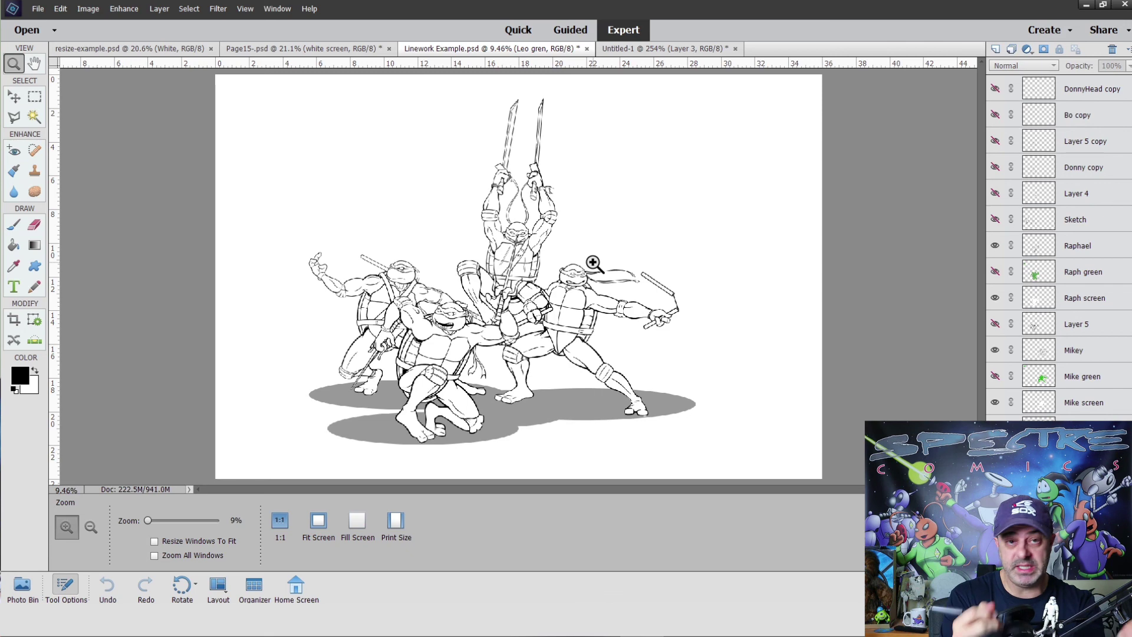
drag(354, 246, 514, 330)
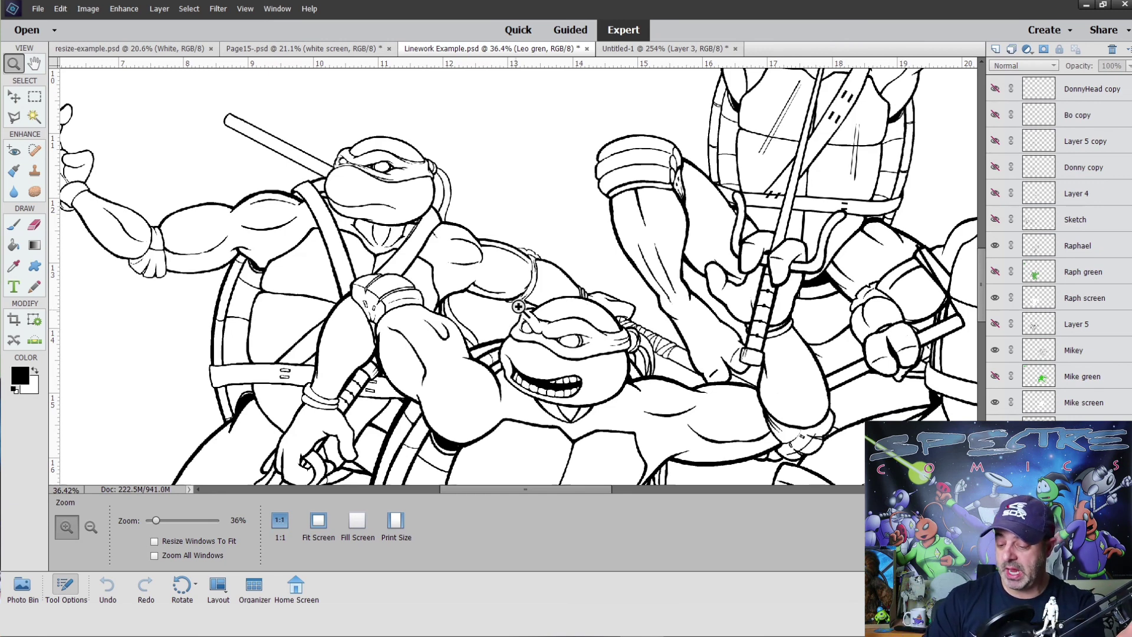
right_click(522, 309)
click(557, 326)
drag(312, 235, 757, 286)
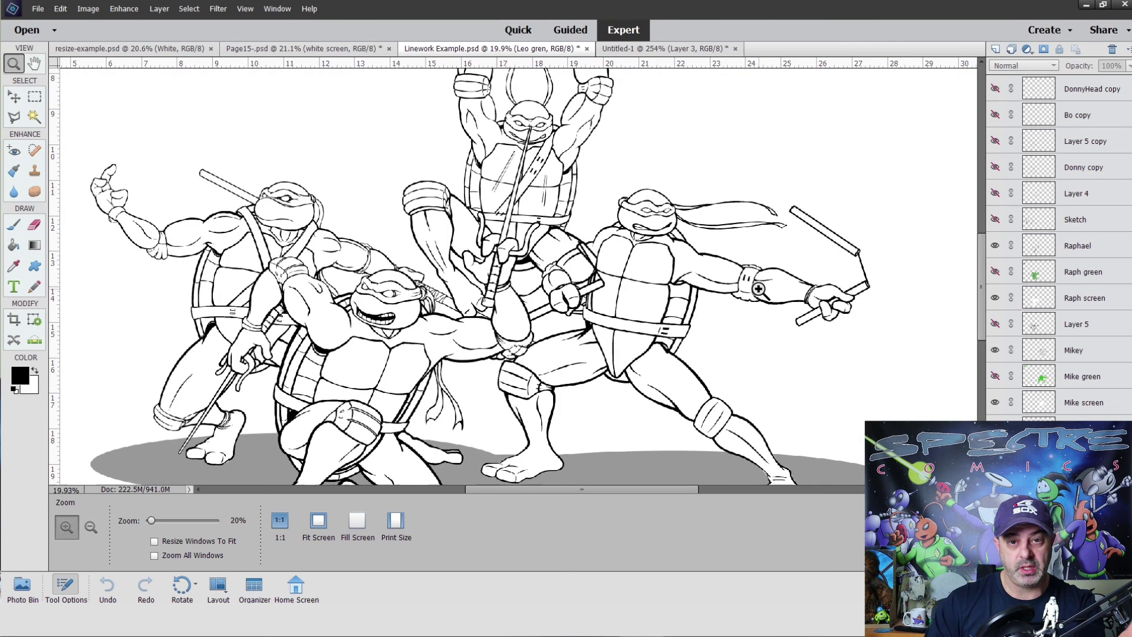